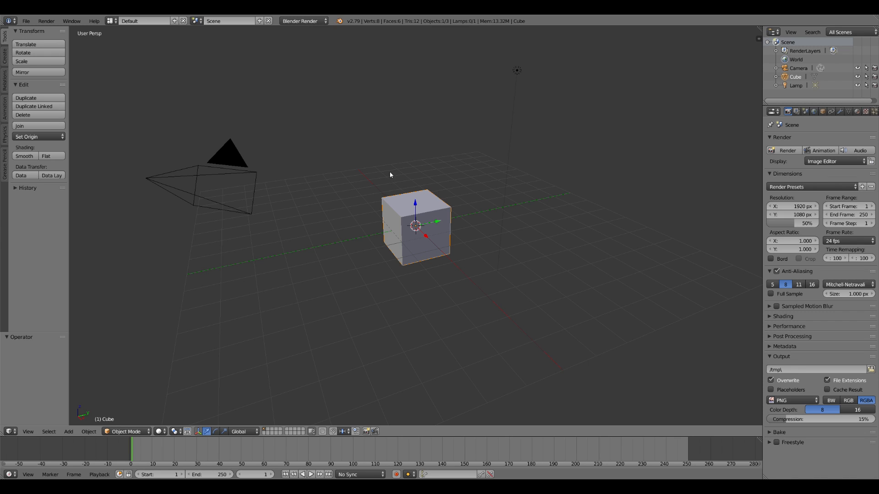
- Delete the default lamp from the scene
{"action": "right_click", "coordinate": [517, 71]}
{"action": "key", "text": "x"}
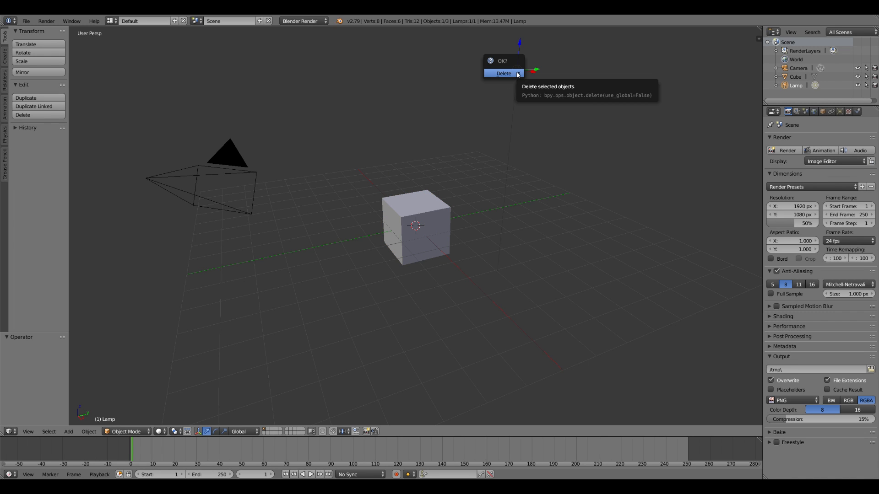
{"action": "left_click", "coordinate": [504, 73]}
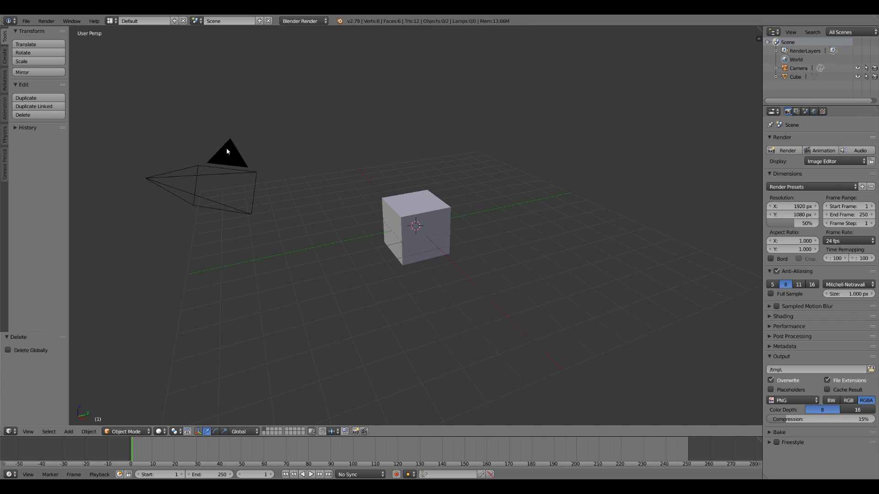
- Align the camera to the top view so that it looks straight down on the cube
{"action": "right_click", "coordinate": [227, 151]}
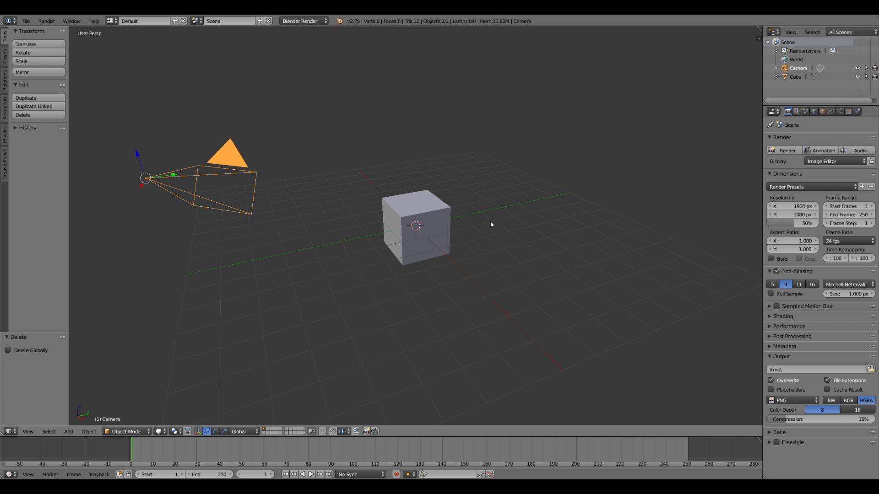
{"action": "key", "text": "KP_7"}
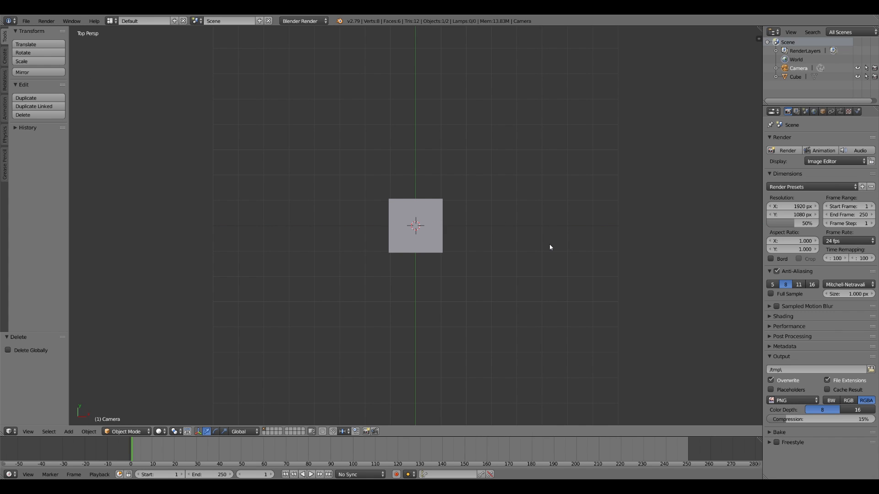
{"action": "key", "text": "ctrl+alt+KP_0"}
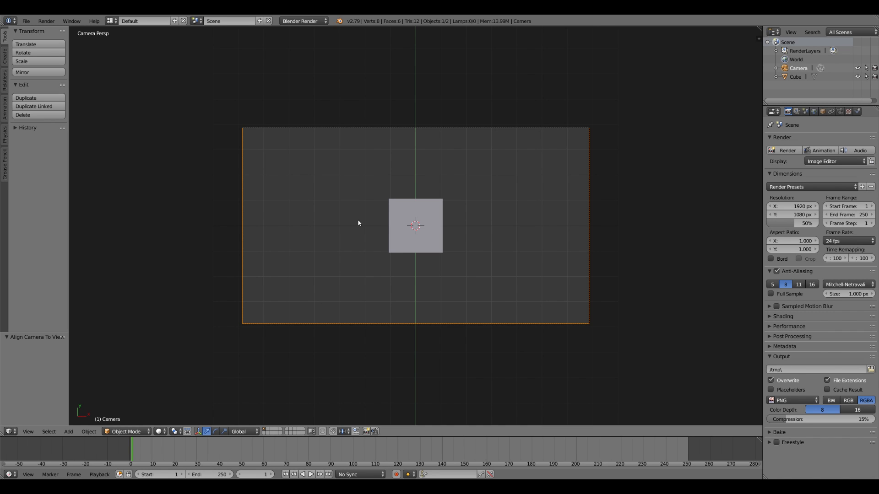
- Scale the cube uniformly by about 3.371, plus about 1.777 along X, to cover the whole camera frame
{"action": "right_click", "coordinate": [400, 207]}
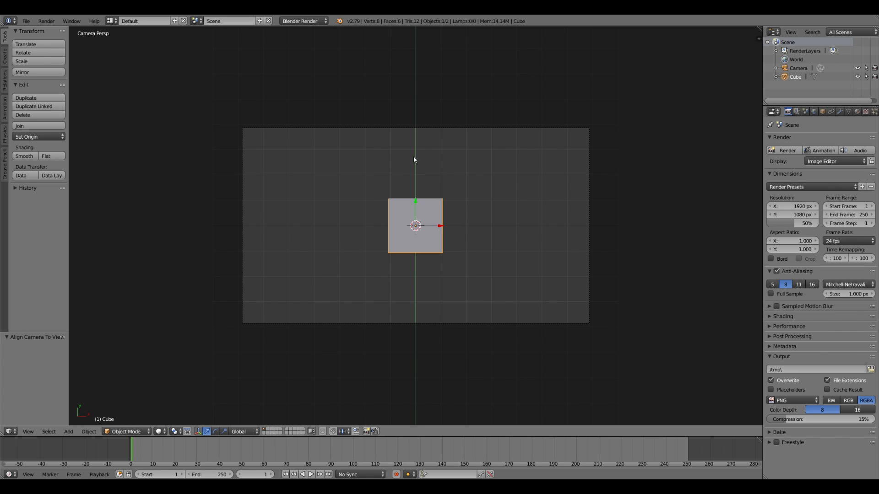
{"action": "key", "text": "s"}
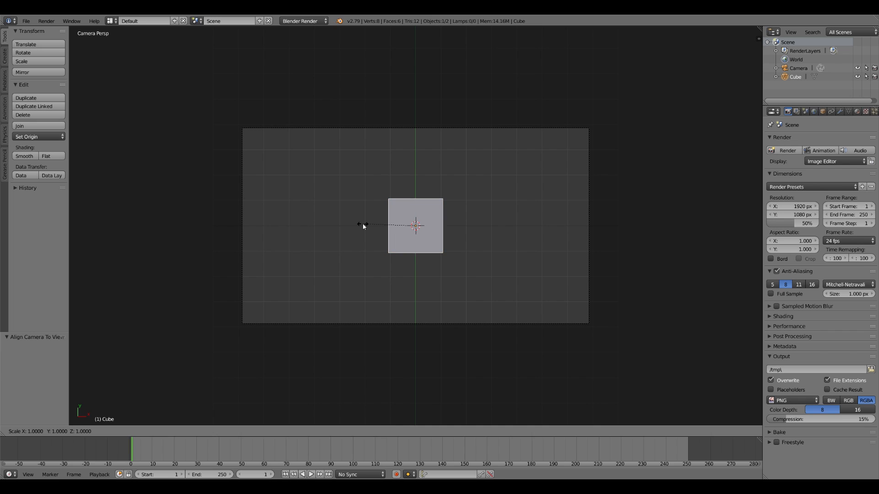
{"action": "left_click", "coordinate": [238, 241]}
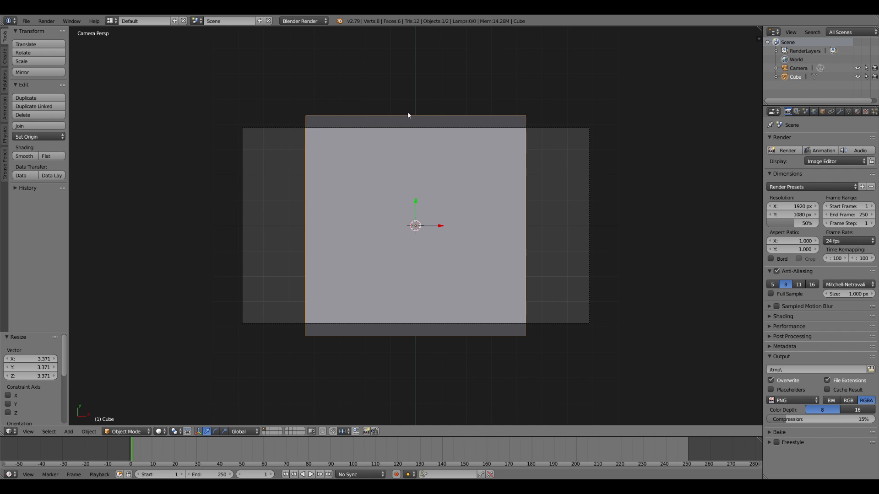
{"action": "key", "text": "s"}
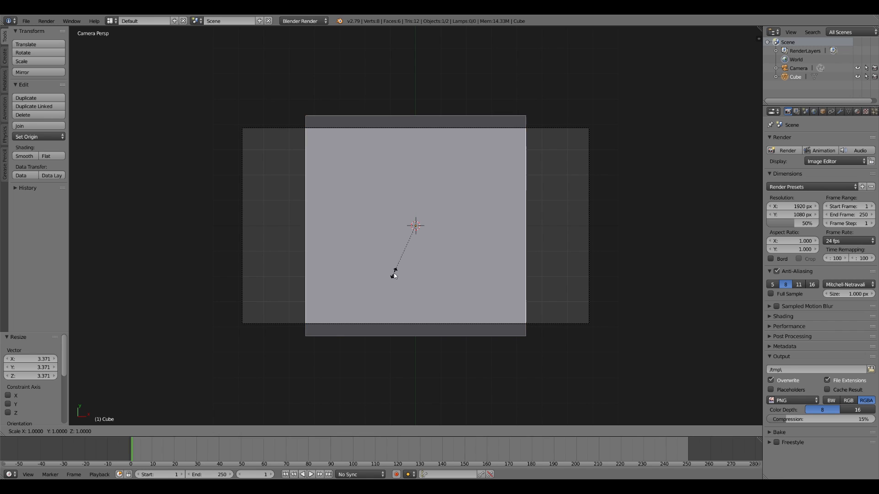
{"action": "key", "text": "x"}
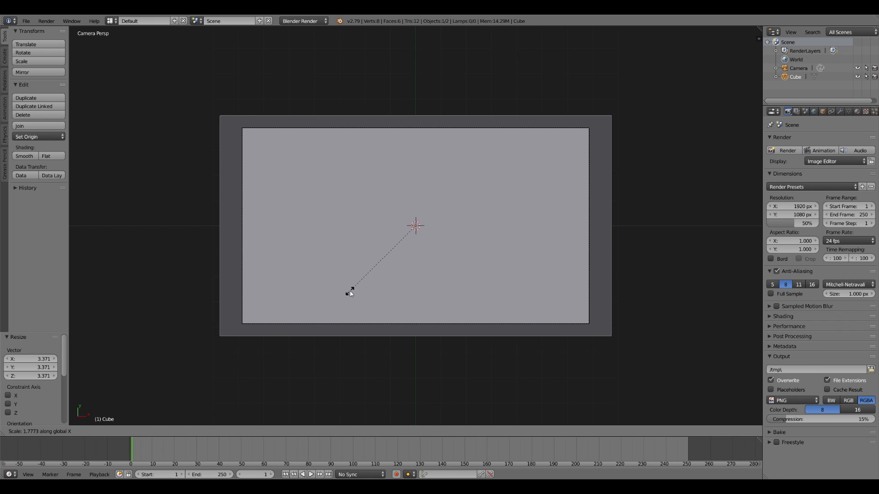
{"action": "left_click", "coordinate": [349, 290]}
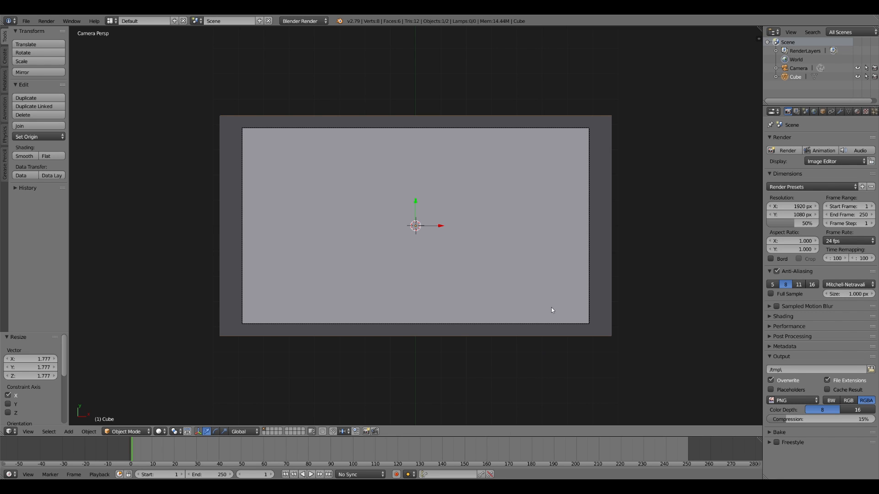
- Add a new emitter particle system to the cube
{"action": "key", "text": "KP_3"}
{"action": "right_click", "coordinate": [416, 105]}
{"action": "right_click", "coordinate": [435, 201]}
{"action": "key", "text": "KP_0"}
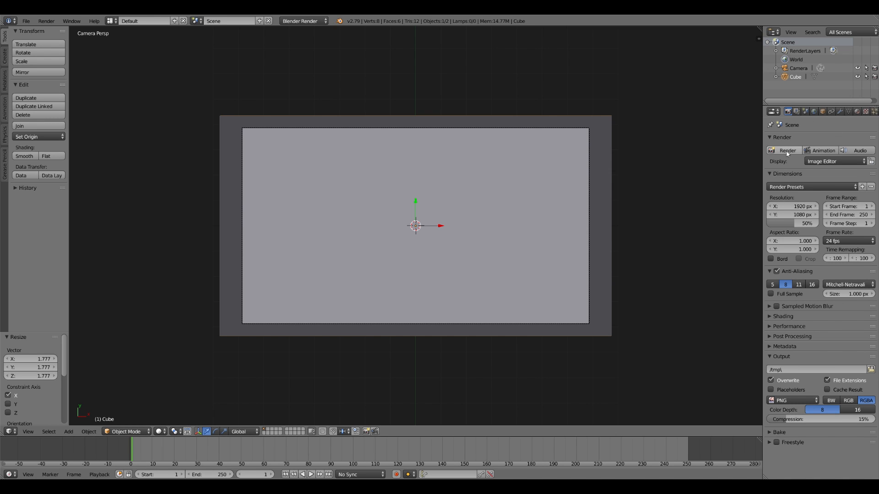
{"action": "left_click_drag", "start_coordinate": [763, 150], "coordinate": [746, 150]}
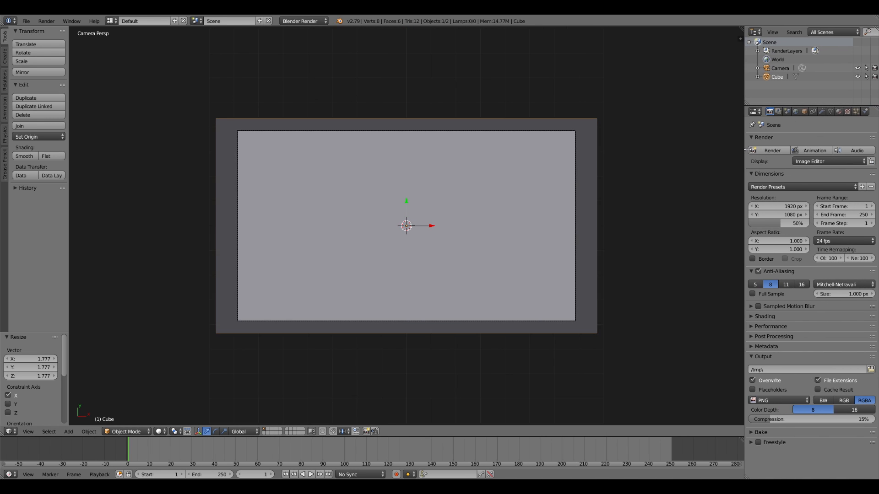
{"action": "left_click", "coordinate": [856, 112]}
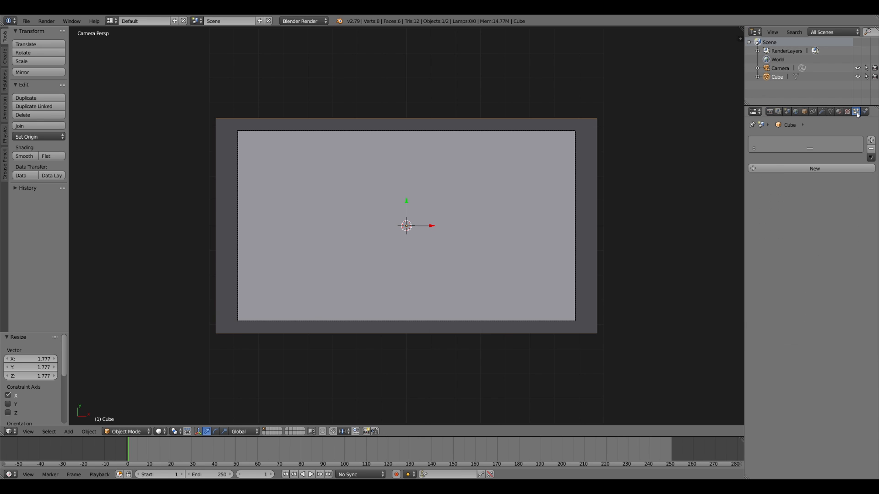
{"action": "left_click", "coordinate": [807, 169]}
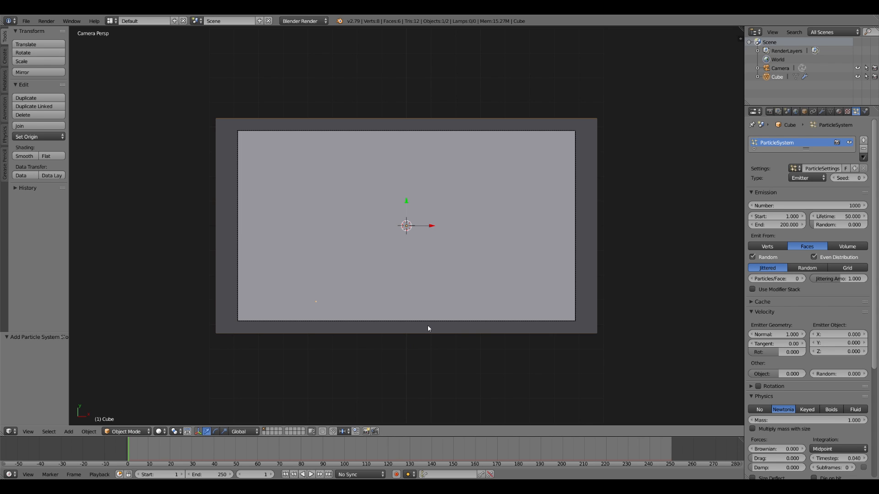
- Show the cube in wireframe through the camera, preview the particle emission on the timeline, and return to frame 0
{"action": "key", "text": "z"}
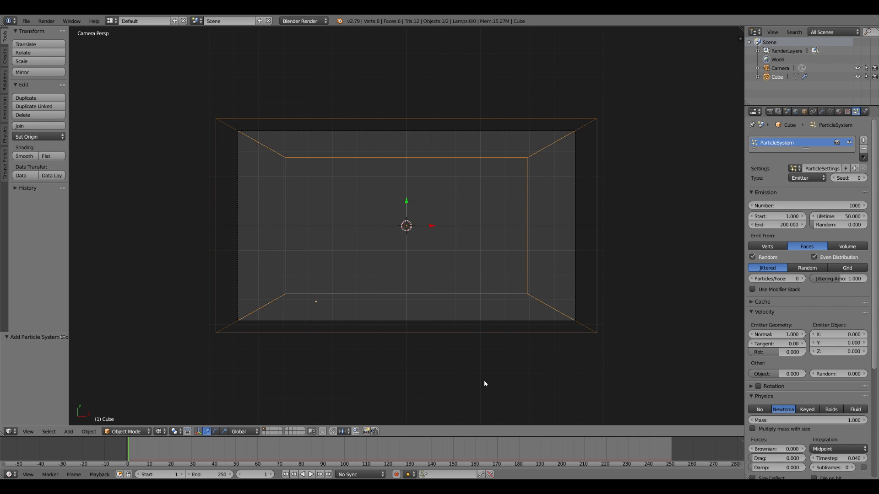
{"action": "key", "text": "alt+a"}
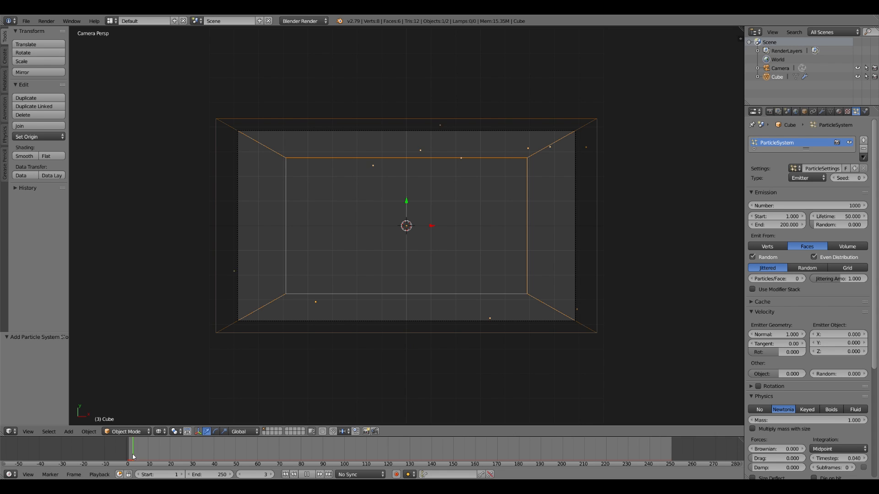
{"action": "left_click_drag", "start_coordinate": [190, 452], "coordinate": [236, 458]}
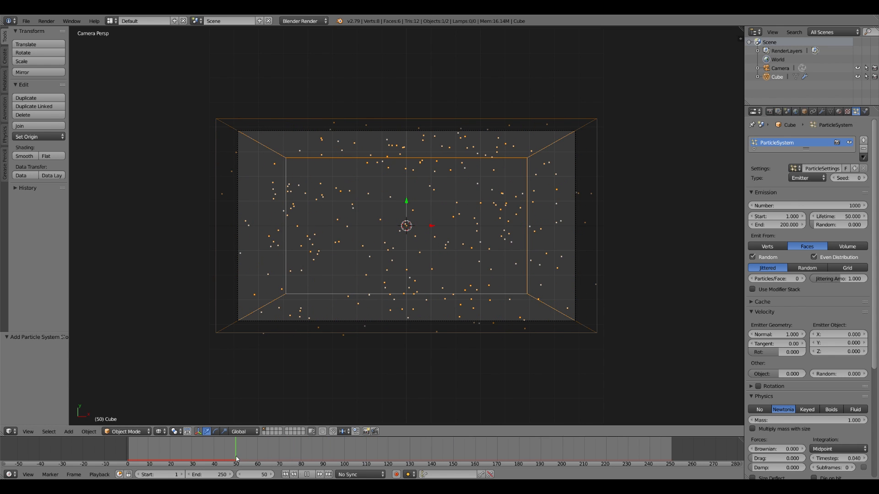
{"action": "left_click_drag", "start_coordinate": [129, 452], "coordinate": [188, 451]}
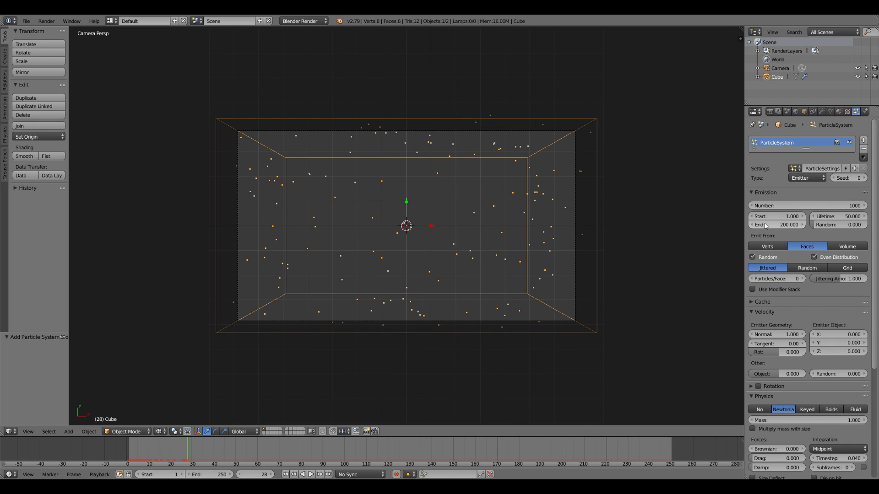
{"action": "mouse_move", "coordinate": [126, 454]}
{"action": "left_mouse_down"}
{"action": "mouse_move", "coordinate": [389, 443]}
{"action": "mouse_move", "coordinate": [212, 464]}
{"action": "mouse_move", "coordinate": [112, 458]}
{"action": "left_mouse_up"}
- Set the particle emission's end frame to 1 and preview the animation
{"action": "left_click", "coordinate": [788, 226]}
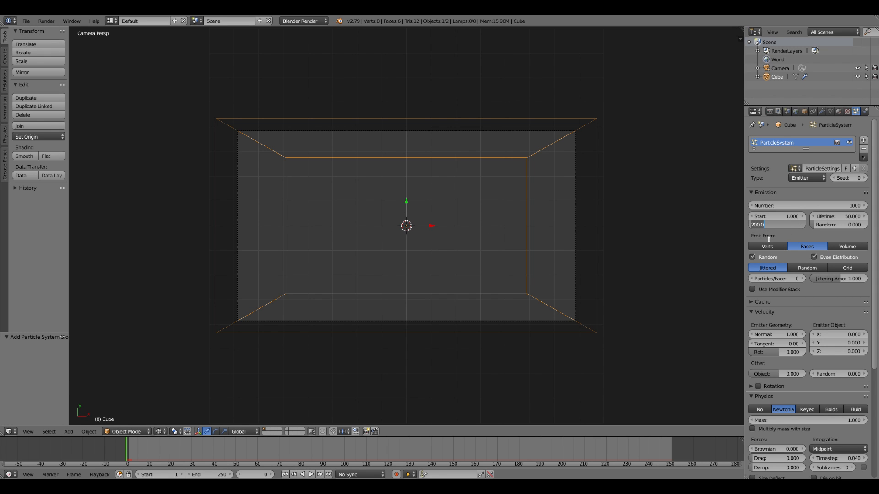
{"action": "type", "text": "1"}
{"action": "key", "text": "Return"}
{"action": "key", "text": "alt+a"}
{"action": "left_click_drag", "start_coordinate": [182, 452], "coordinate": [157, 460]}
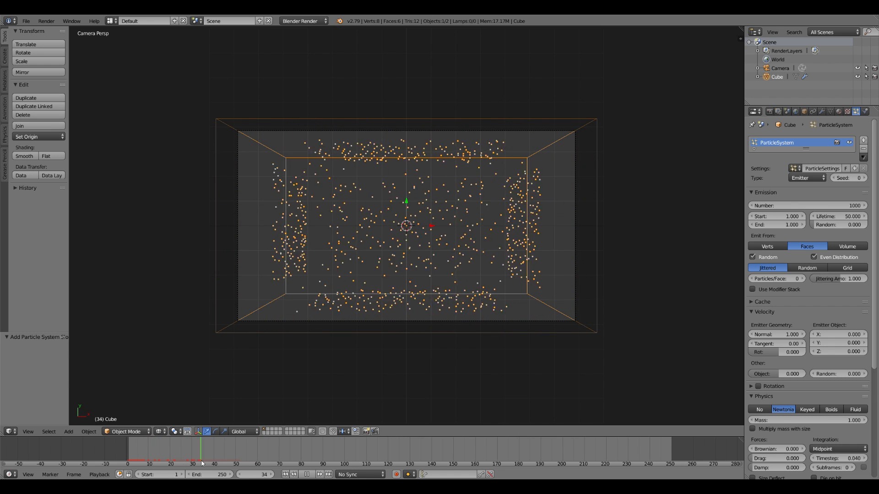
- Replay the first frames from the side view and an angled view to examine how the particles move
{"action": "key", "text": "alt+a"}
{"action": "key", "text": "KP_3"}
{"action": "left_click", "coordinate": [136, 451]}
{"action": "key", "text": "alt+a"}
{"action": "left_click_drag", "start_coordinate": [136, 451], "coordinate": [154, 444]}
{"action": "key", "text": "Escape"}
{"action": "middle_click_drag", "start_coordinate": [321, 329], "coordinate": [416, 306]}
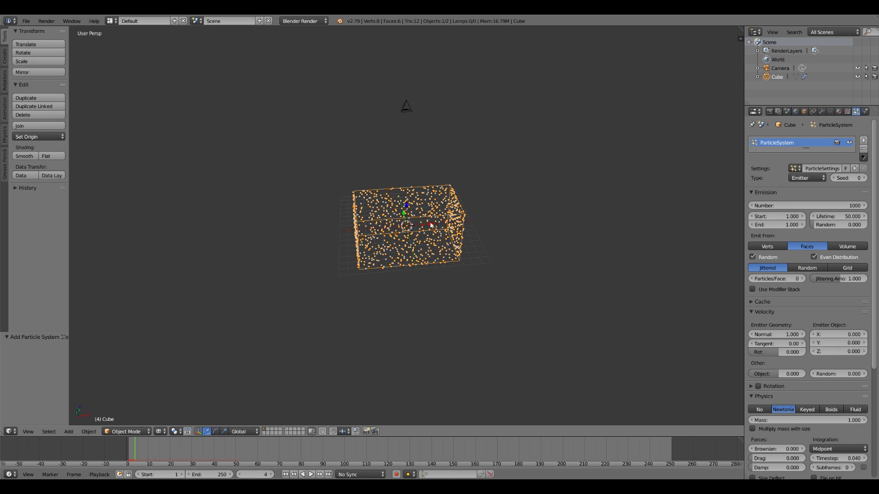
- Set the particle system's Gravity and All field weights to 0
{"action": "scroll", "coordinate": [754, 352], "scroll_direction": "down", "scroll_amount": 8}
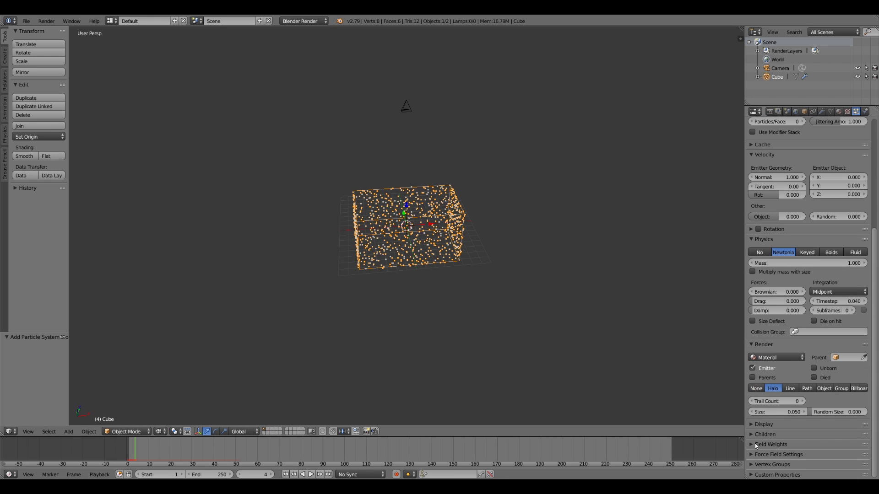
{"action": "left_click", "coordinate": [752, 445]}
{"action": "scroll", "coordinate": [796, 430], "scroll_direction": "down", "scroll_amount": 5}
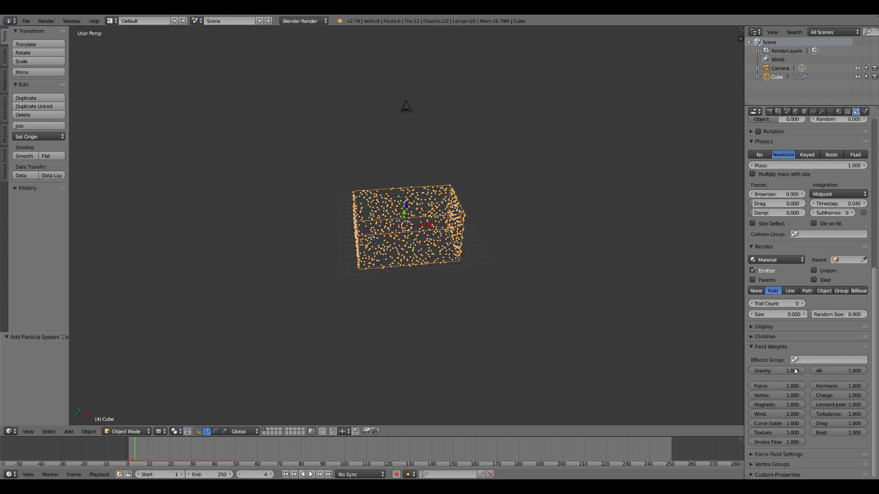
{"action": "left_click_drag", "start_coordinate": [802, 374], "coordinate": [751, 374]}
{"action": "left_click_drag", "start_coordinate": [864, 371], "coordinate": [813, 372]}
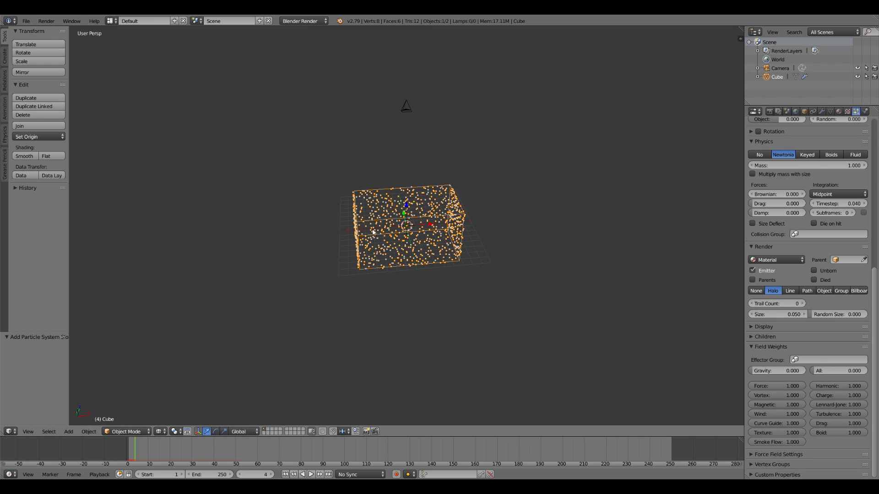
- Play and scrub the animation from the start in the side view to check the particles' motion
{"action": "left_click", "coordinate": [128, 463]}
{"action": "key", "text": "alt+a"}
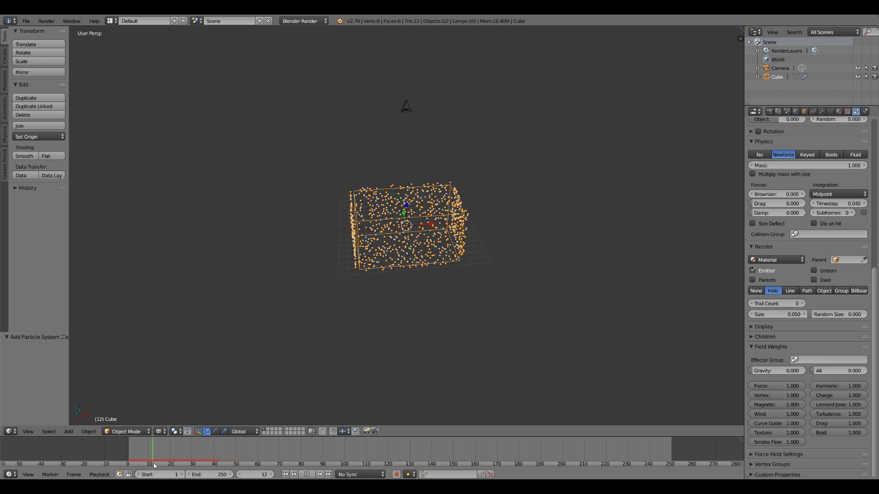
{"action": "key", "text": "alt+a"}
{"action": "key", "text": "KP_3"}
{"action": "left_click_drag", "start_coordinate": [131, 449], "coordinate": [179, 460]}
- Set the particle physics type to No and scrub the first frames to check the particles
{"action": "scroll", "coordinate": [795, 302], "scroll_direction": "up", "scroll_amount": 2}
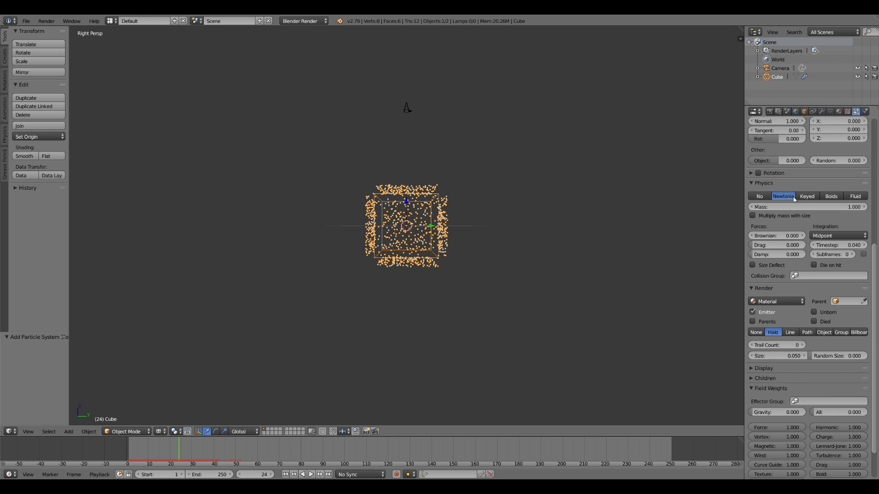
{"action": "left_click", "coordinate": [760, 197]}
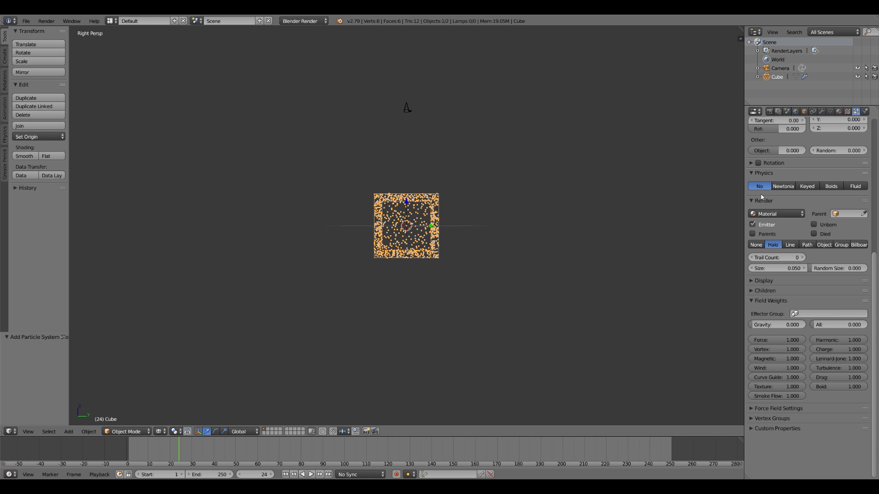
{"action": "left_click_drag", "start_coordinate": [127, 458], "coordinate": [172, 454]}
{"action": "middle_click_drag", "start_coordinate": [293, 320], "coordinate": [381, 282]}
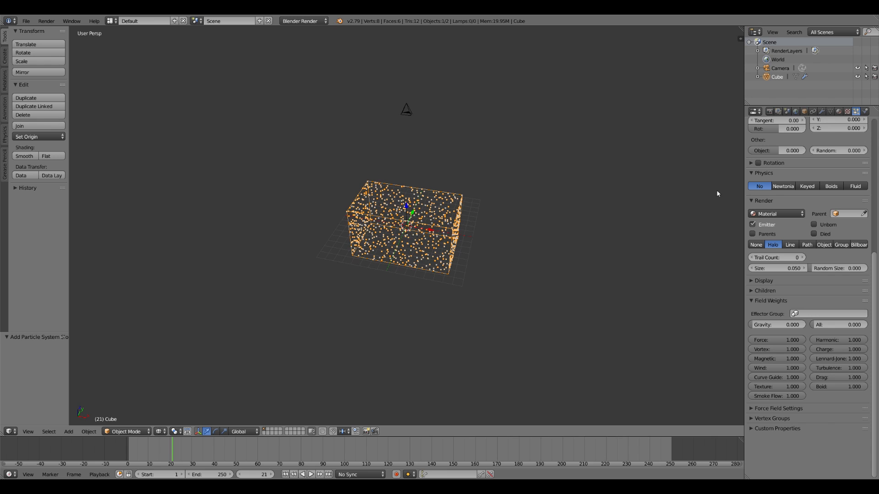
- Set the emitter geometry's Normal velocity to 0 and scrub the timeline to check the particles
{"action": "scroll", "coordinate": [827, 241], "scroll_direction": "up", "scroll_amount": 6}
{"action": "left_click_drag", "start_coordinate": [798, 250], "coordinate": [778, 249]}
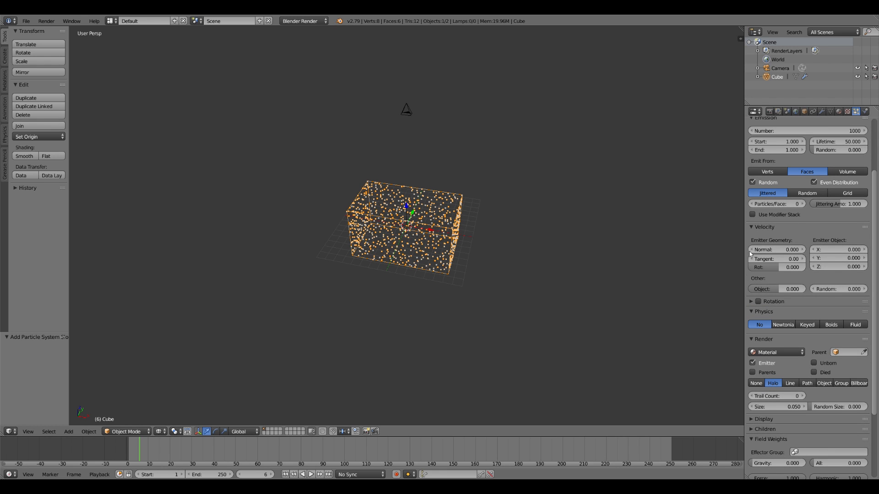
{"action": "left_click_drag", "start_coordinate": [132, 451], "coordinate": [157, 451]}
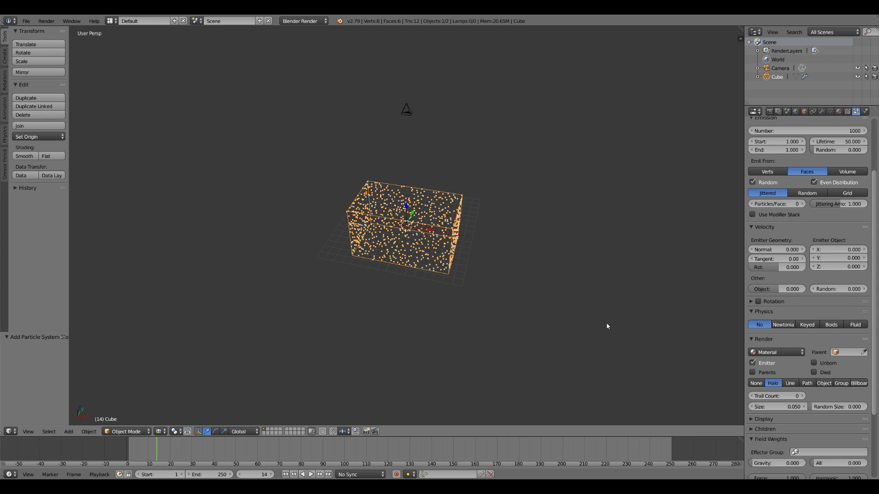
{"action": "middle_click_drag", "start_coordinate": [448, 258], "coordinate": [391, 260]}
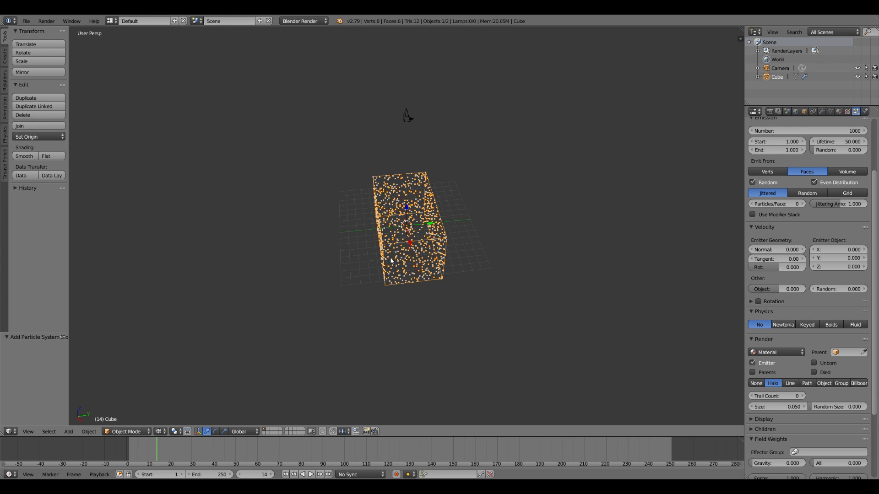
{"action": "middle_click_drag", "start_coordinate": [392, 261], "coordinate": [434, 275]}
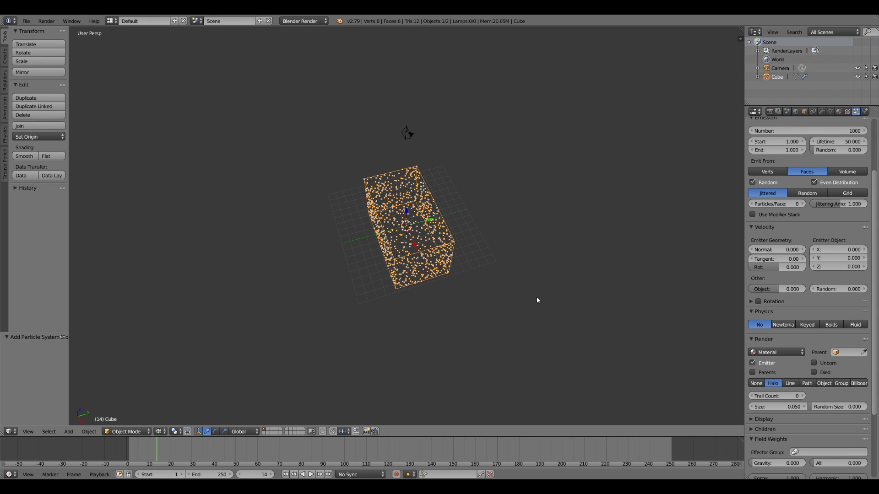
{"action": "middle_click_drag", "start_coordinate": [470, 255], "coordinate": [397, 194]}
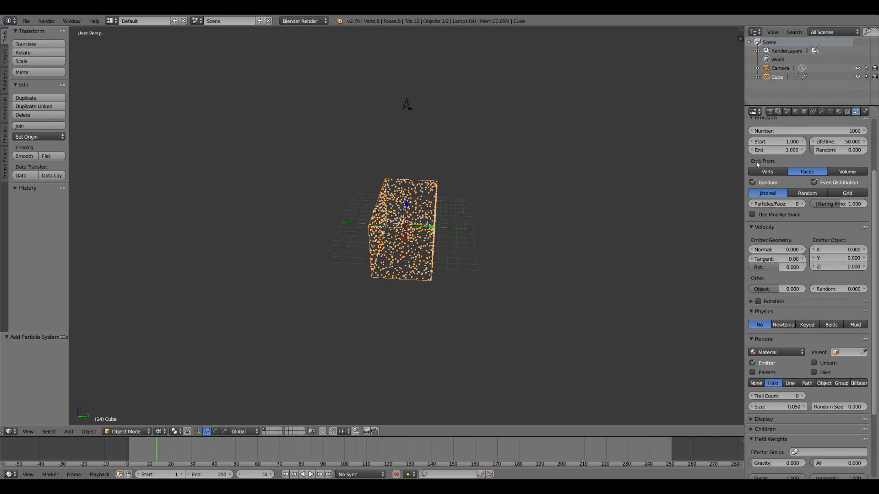
{"action": "scroll", "coordinate": [793, 232], "scroll_direction": "up", "scroll_amount": 5}
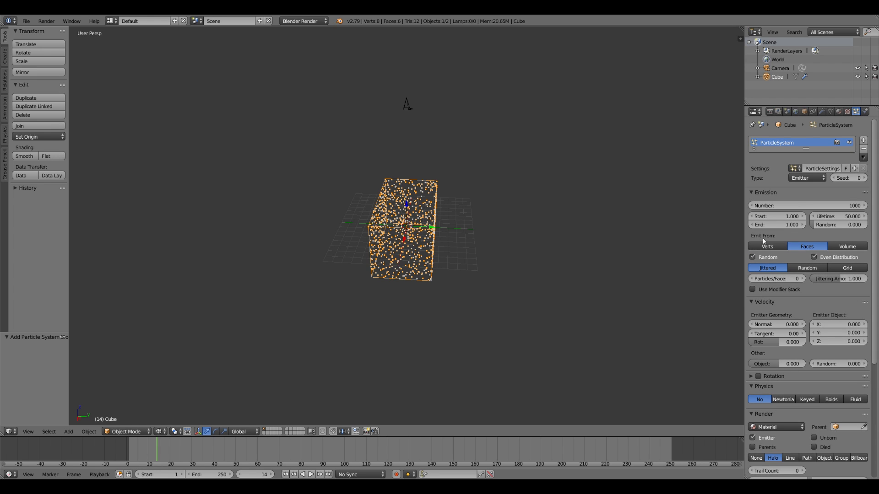
- Try the particle emission sources and set the particles to emit from the cube's Volume
{"action": "left_click", "coordinate": [758, 246]}
{"action": "left_click", "coordinate": [807, 246]}
{"action": "left_click", "coordinate": [854, 248]}
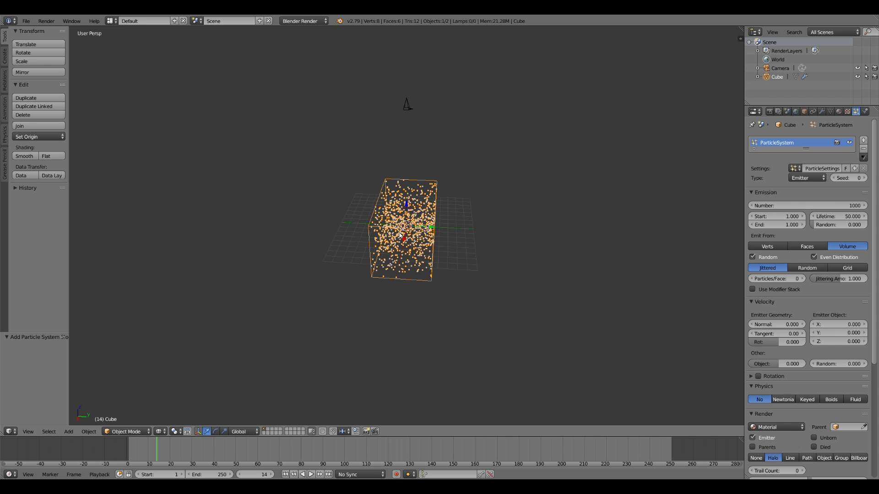
{"action": "mouse_move", "coordinate": [445, 263]}
{"action": "middle_mouse_down"}
{"action": "mouse_move", "coordinate": [485, 247]}
{"action": "mouse_move", "coordinate": [523, 275]}
{"action": "mouse_move", "coordinate": [470, 284]}
{"action": "mouse_move", "coordinate": [487, 240]}
{"action": "mouse_move", "coordinate": [459, 266]}
{"action": "middle_mouse_up"}
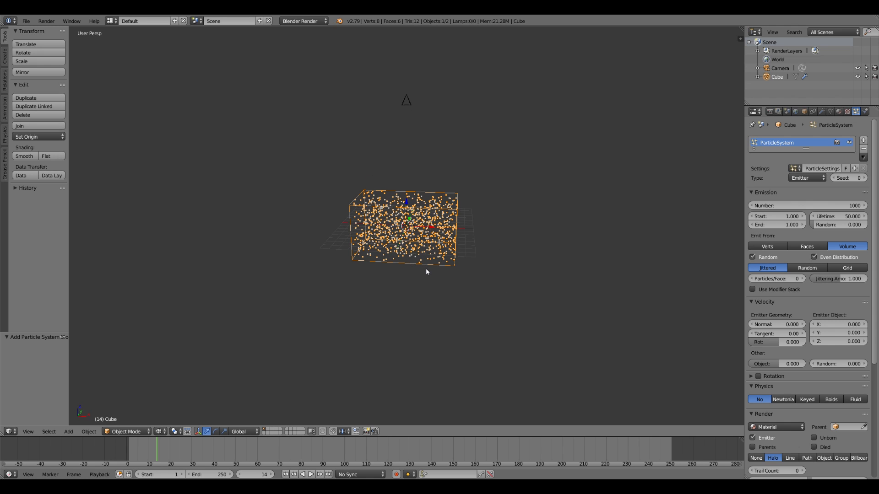
- Disable emitter rendering for the particle system and check the rendered camera view in Cycles
{"action": "key", "text": "KP_0"}
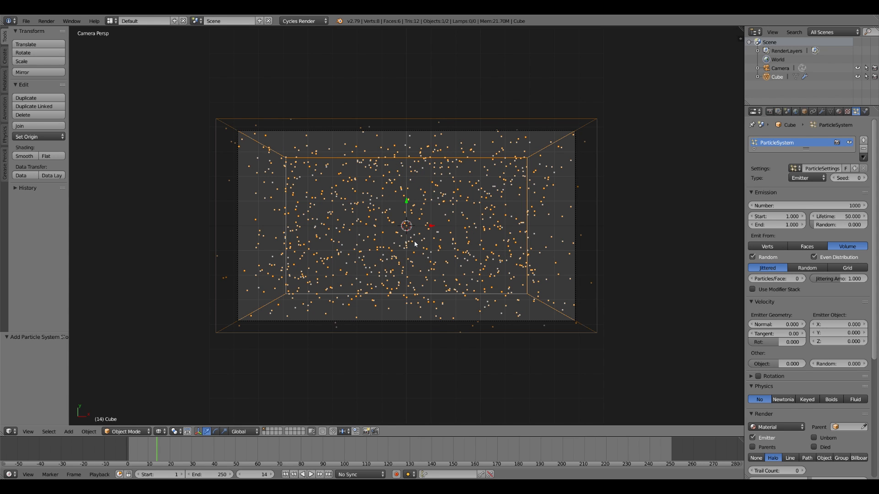
{"action": "key", "text": "shift+z"}
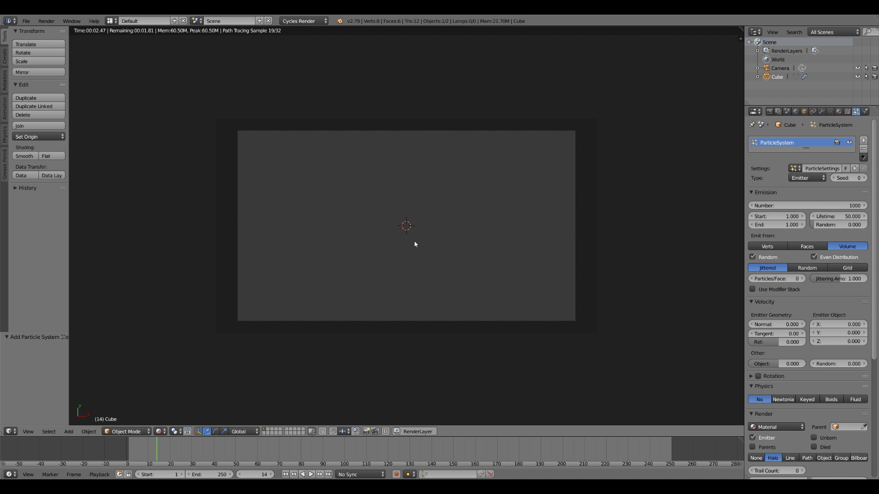
{"action": "scroll", "coordinate": [819, 380], "scroll_direction": "down", "scroll_amount": 5}
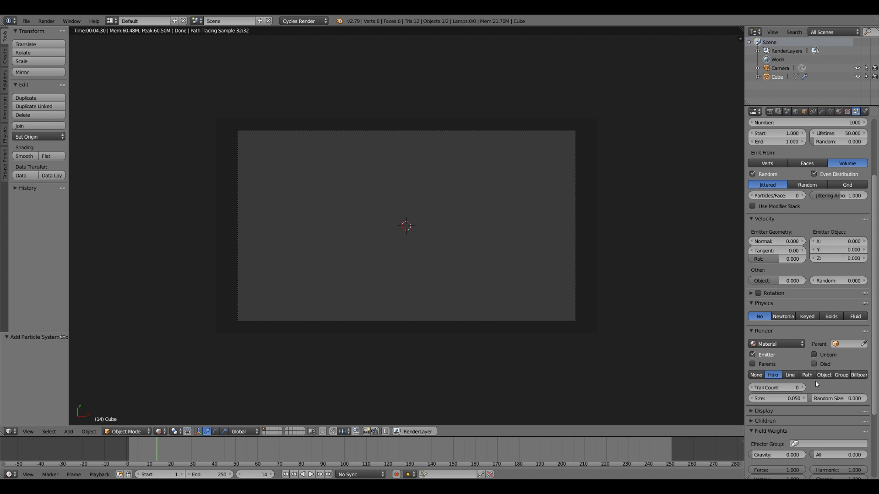
{"action": "left_click", "coordinate": [753, 355]}
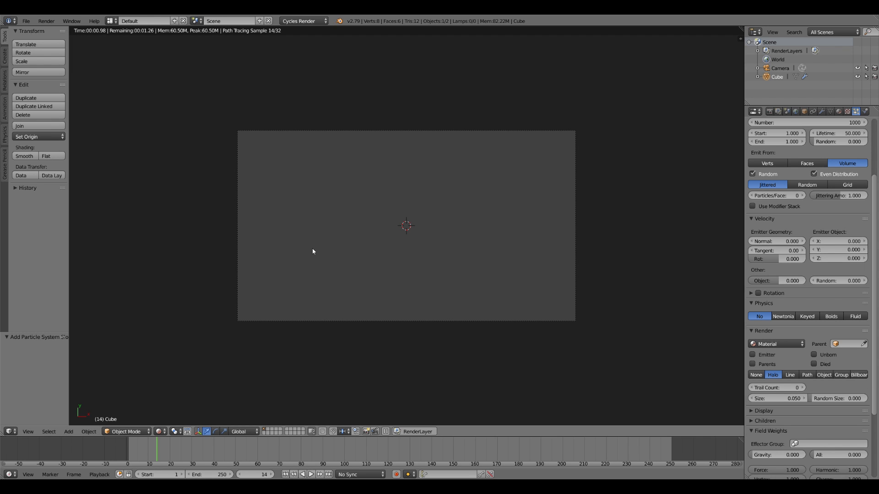
{"action": "scroll", "coordinate": [340, 224], "scroll_direction": "up", "scroll_amount": 3}
{"action": "scroll", "coordinate": [340, 224], "scroll_direction": "down", "scroll_amount": 2}
{"action": "scroll", "coordinate": [339, 225], "scroll_direction": "up", "scroll_amount": 1}
{"action": "key", "text": "shift+z"}
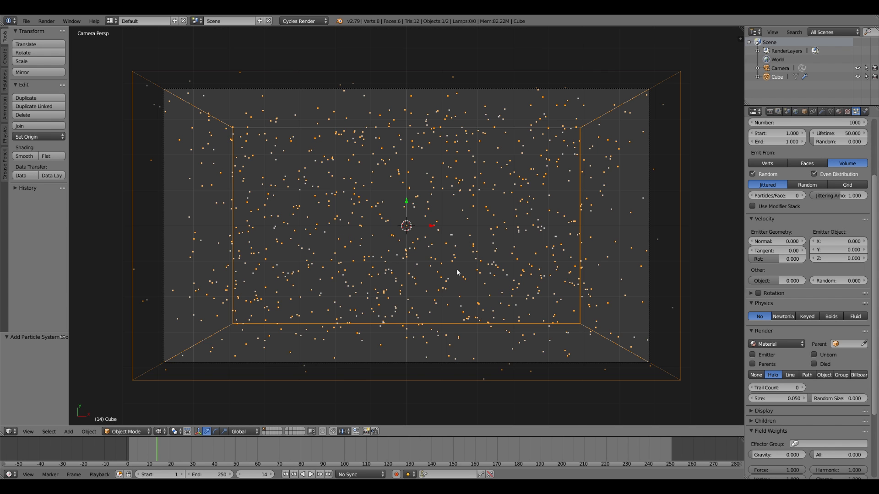
- Set the particle system's render type to Line
{"action": "scroll", "coordinate": [556, 265], "scroll_direction": "down", "scroll_amount": 2}
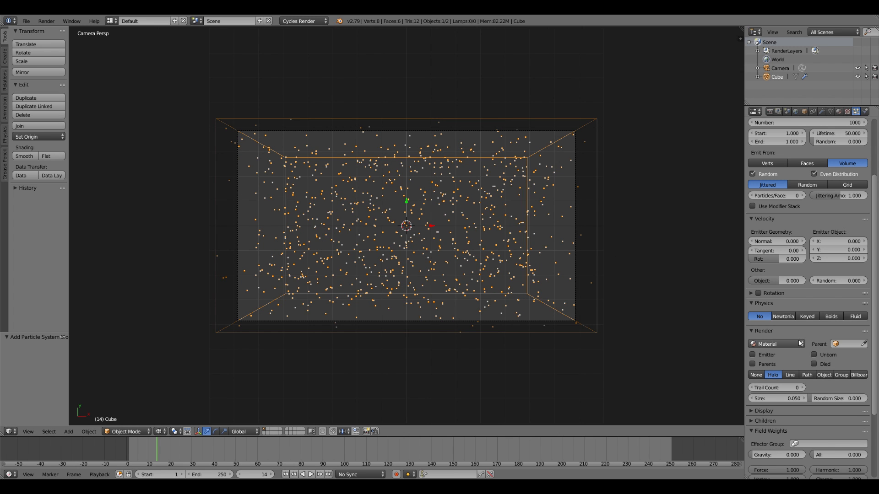
{"action": "left_click", "coordinate": [764, 303]}
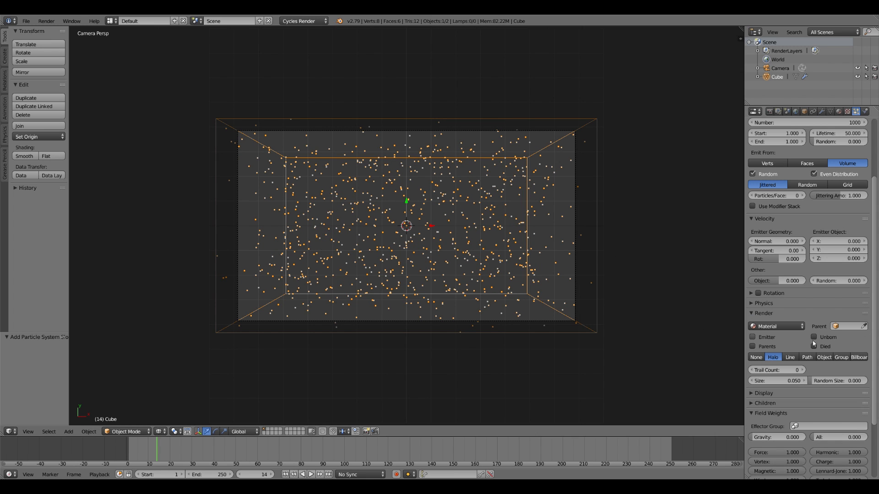
{"action": "left_click", "coordinate": [790, 358]}
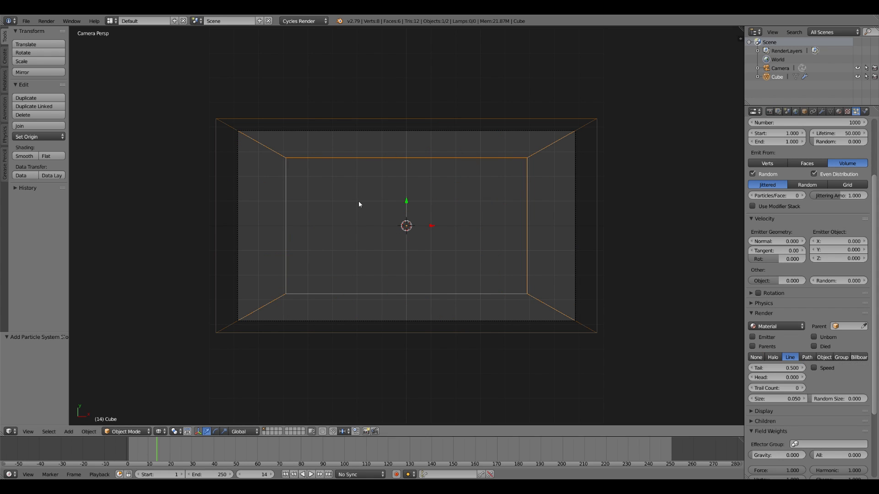
- Add a Bezier circle at the scene's origin
{"action": "key", "text": "shift+a"}
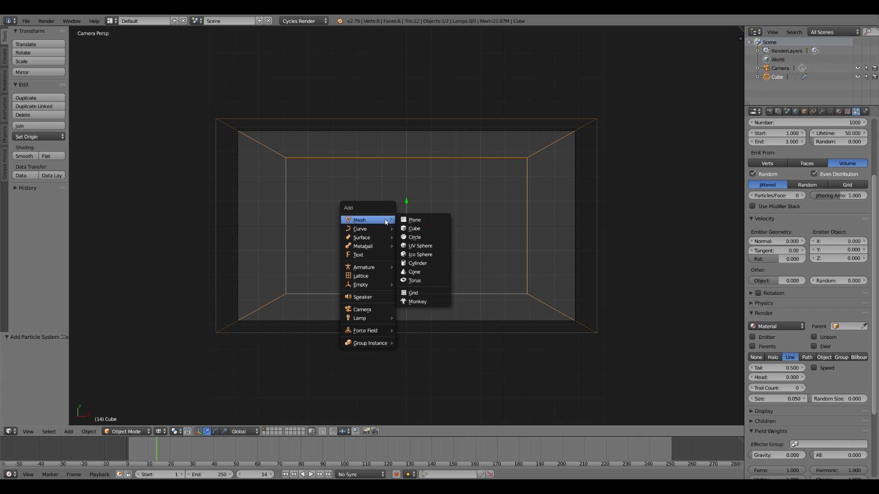
{"action": "mouse_move", "coordinate": [384, 229]}
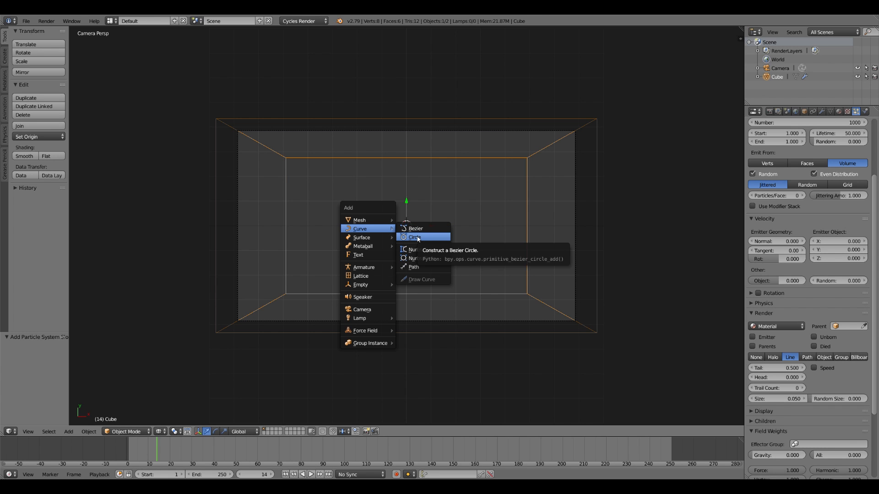
{"action": "left_click", "coordinate": [416, 238]}
- Set the Bezier circle's curve shape to 2D
{"action": "middle_click_drag", "start_coordinate": [402, 259], "coordinate": [655, 196]}
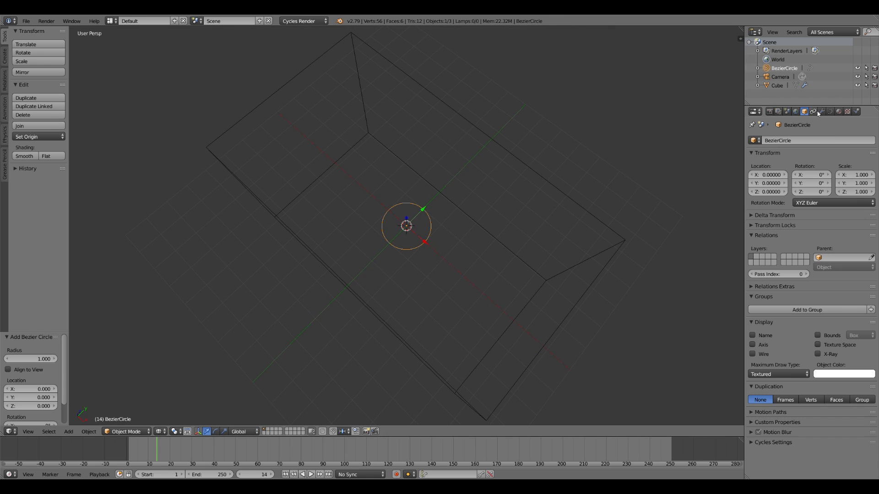
{"action": "left_click", "coordinate": [830, 112]}
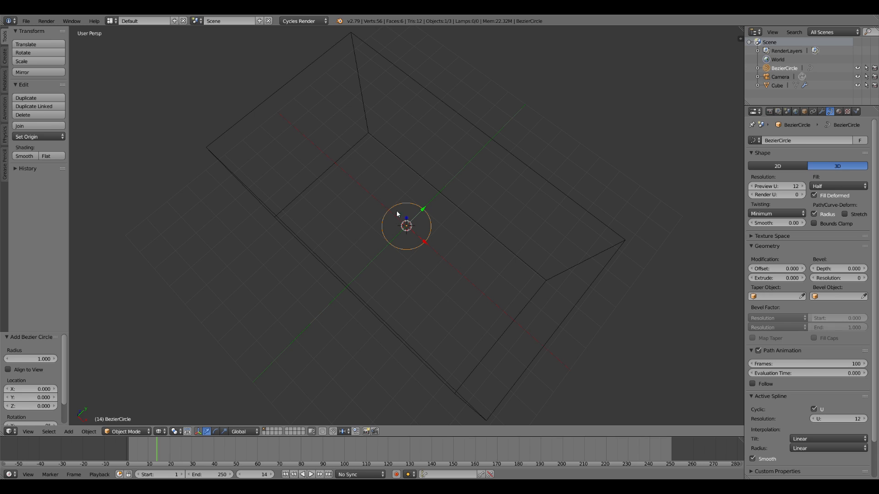
{"action": "key", "text": "Tab"}
{"action": "key", "text": "Tab"}
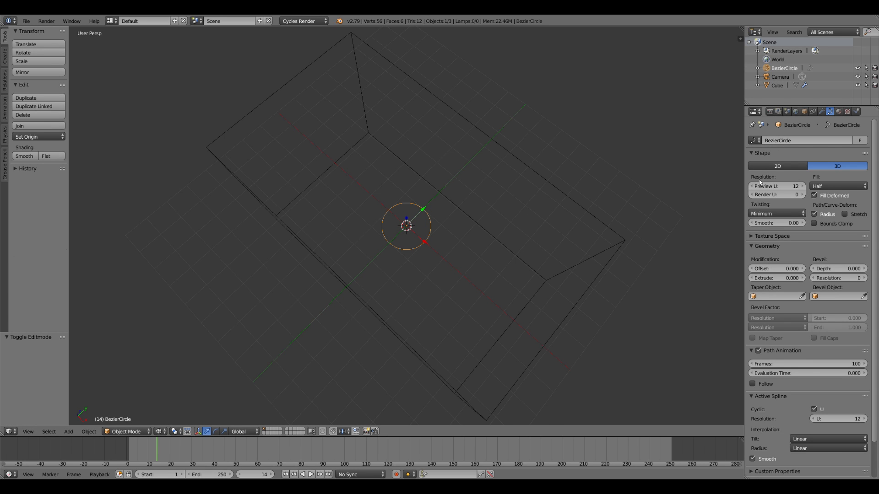
{"action": "left_click", "coordinate": [777, 166]}
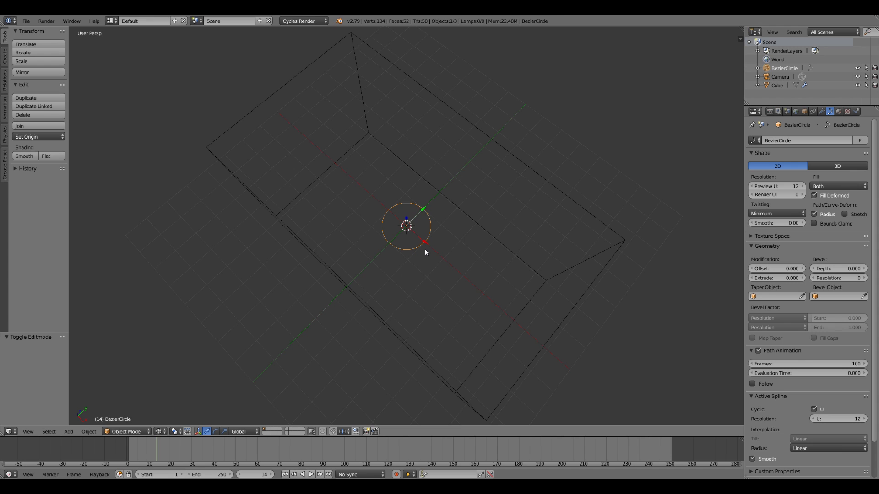
- In solid shading, move the circle along Y and X to a spot outside the camera frame, beyond its upper-right corner
{"action": "key", "text": "z"}
{"action": "mouse_move", "coordinate": [422, 213]}
{"action": "left_mouse_down"}
{"action": "mouse_move", "coordinate": [587, 79]}
{"action": "mouse_move", "coordinate": [592, 88]}
{"action": "left_mouse_up"}
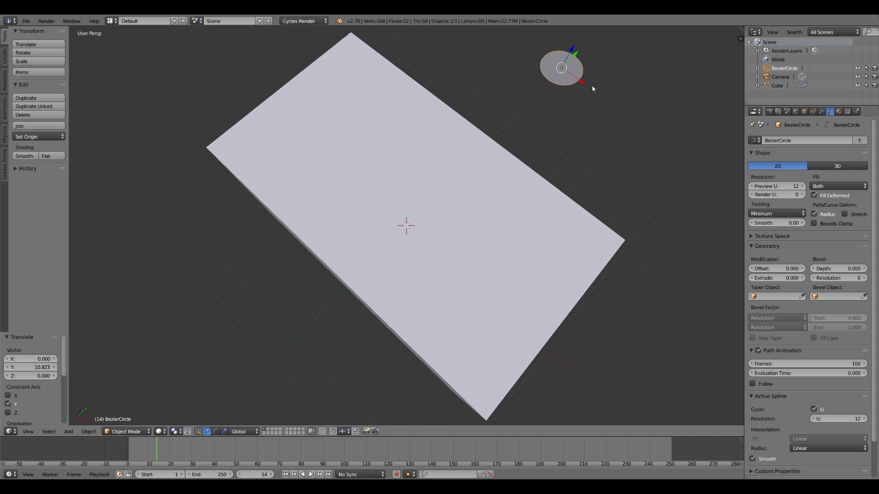
{"action": "key", "text": "KP_0"}
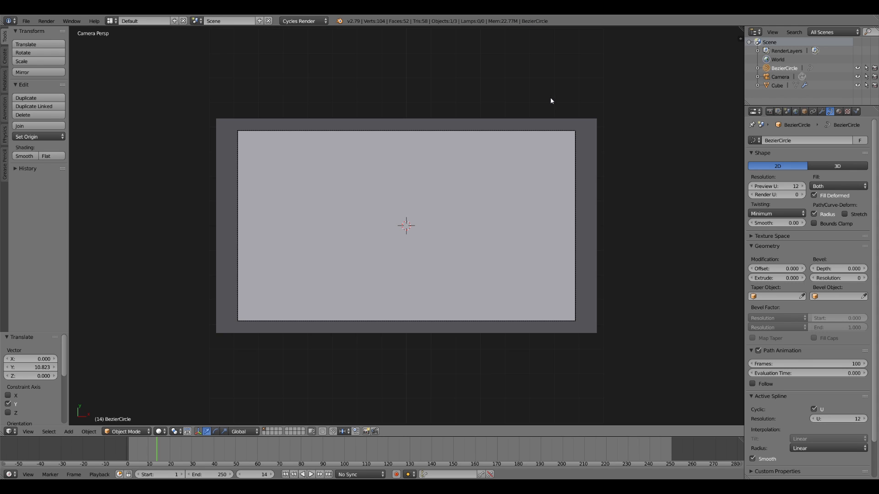
{"action": "middle_click_drag", "start_coordinate": [431, 96], "coordinate": [422, 208], "text": "shift"}
{"action": "left_click_drag", "start_coordinate": [400, 46], "coordinate": [686, 151]}
{"action": "middle_click_drag", "start_coordinate": [634, 255], "coordinate": [603, 187], "text": "shift"}
{"action": "left_click_drag", "start_coordinate": [624, 58], "coordinate": [625, 143]}
- Move the circle to the second layer and switch between the first two layers to check the separation
{"action": "key", "text": "m"}
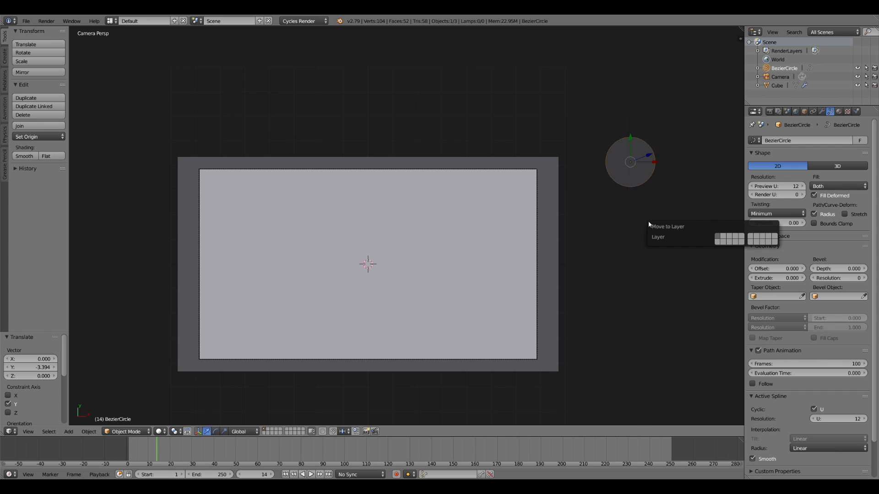
{"action": "left_click", "coordinate": [723, 237]}
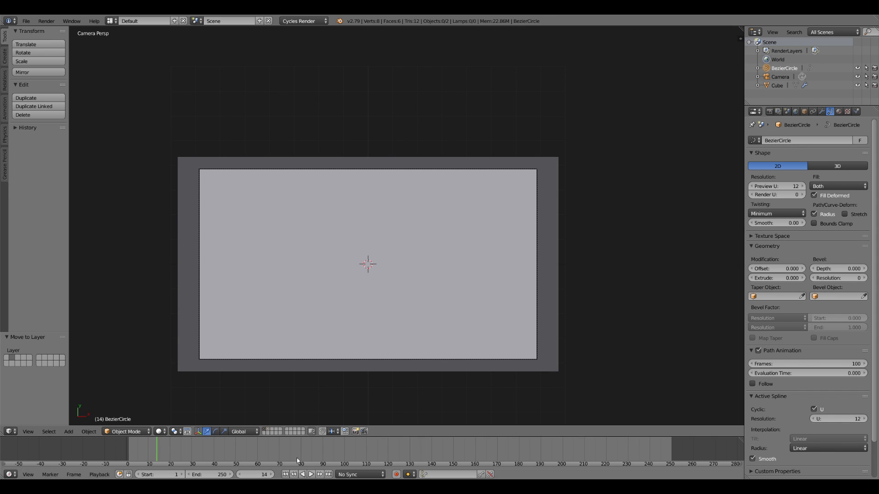
{"action": "left_click", "coordinate": [269, 430]}
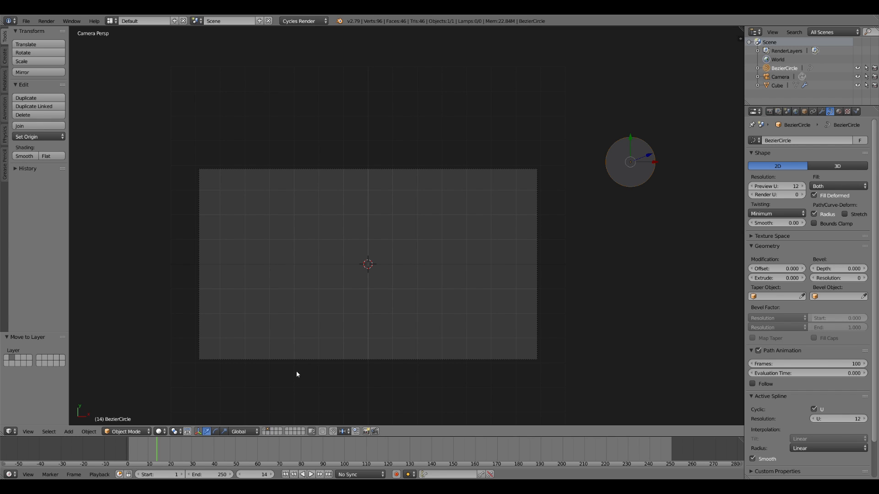
{"action": "left_click", "coordinate": [265, 430]}
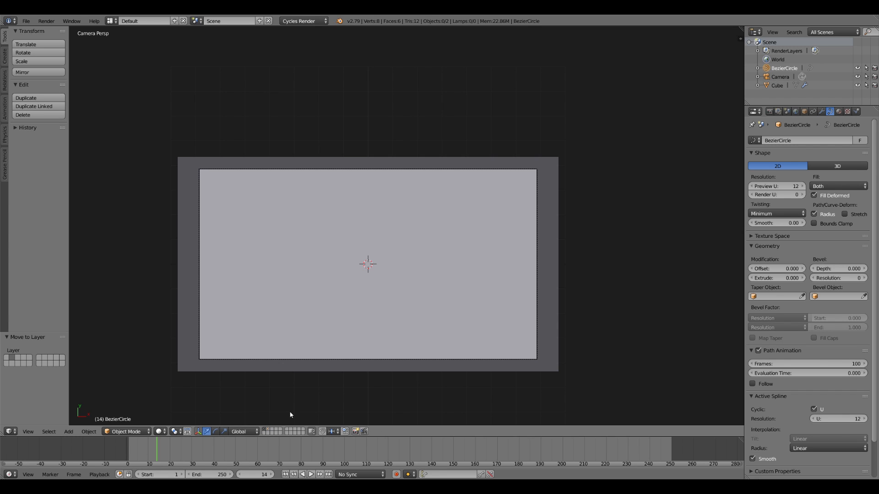
- Show the second layer and scale the circle down to about 0.149 of its size
{"action": "left_click", "coordinate": [268, 430]}
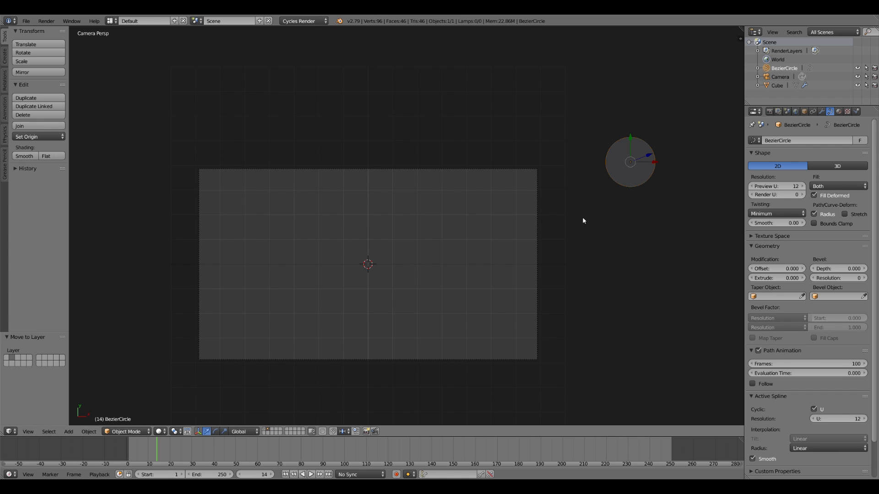
{"action": "key", "text": "s"}
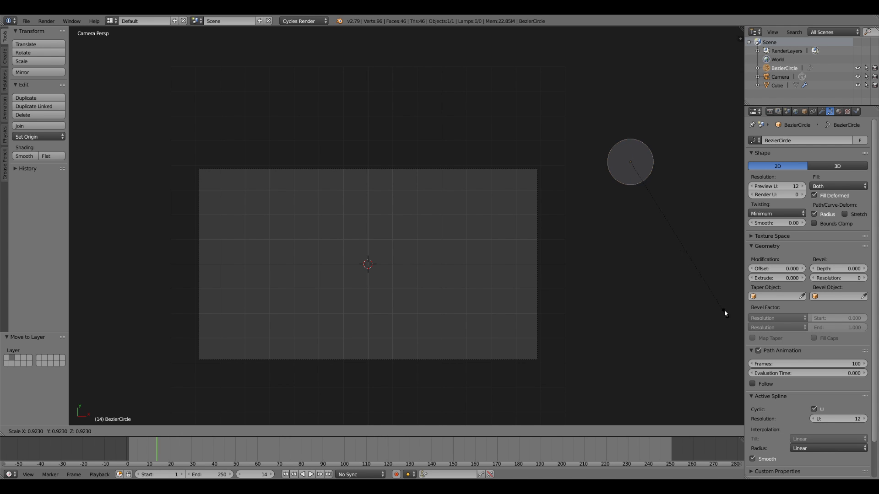
{"action": "left_click", "coordinate": [646, 185]}
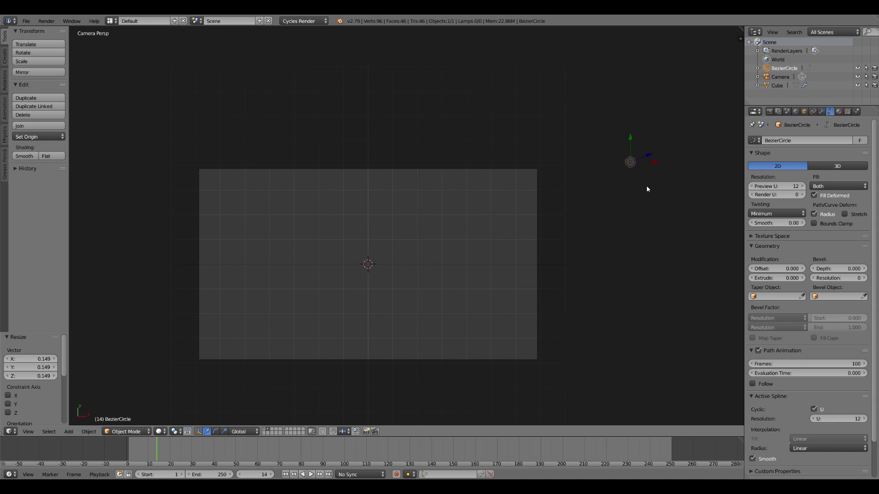
- Create a new material for the circle and name it "star light"
{"action": "left_click", "coordinate": [839, 111]}
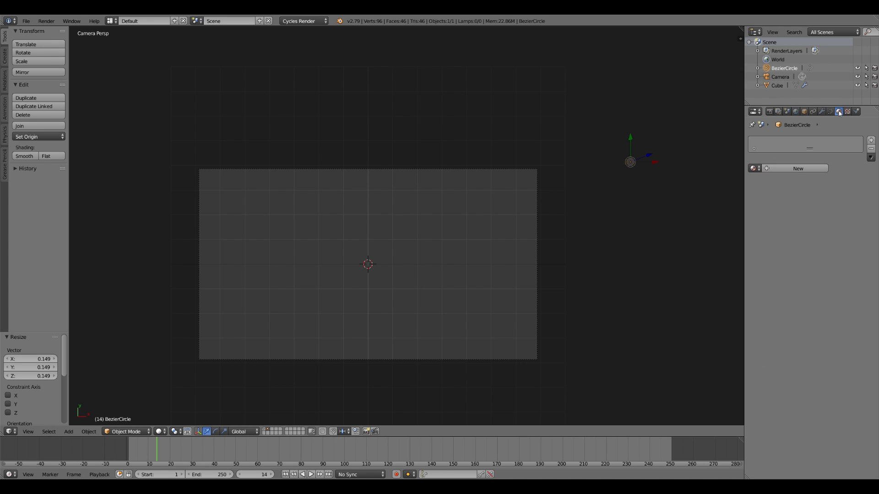
{"action": "left_click", "coordinate": [783, 169]}
{"action": "left_click", "coordinate": [777, 169]}
{"action": "type", "text": "sTAT"}
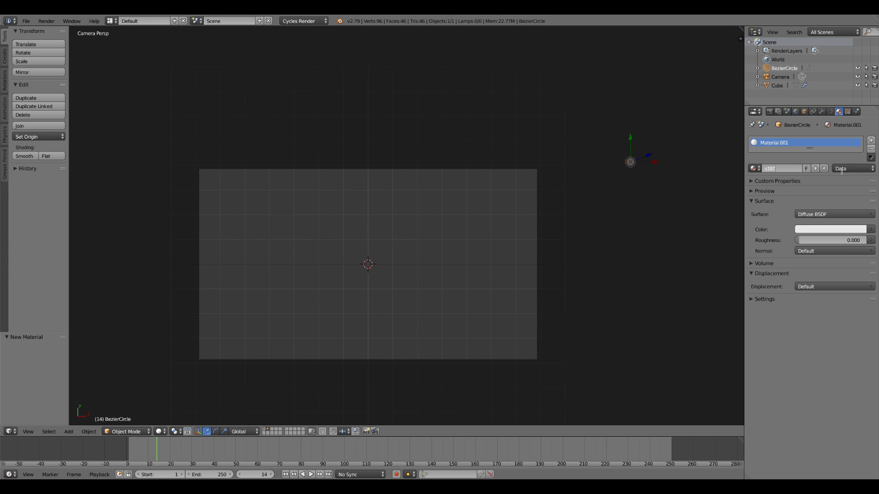
{"action": "type", "text": "star light"}
{"action": "key", "text": "Return"}
- Set the star light material's surface to Emission with a pale blue color
{"action": "left_click", "coordinate": [806, 215]}
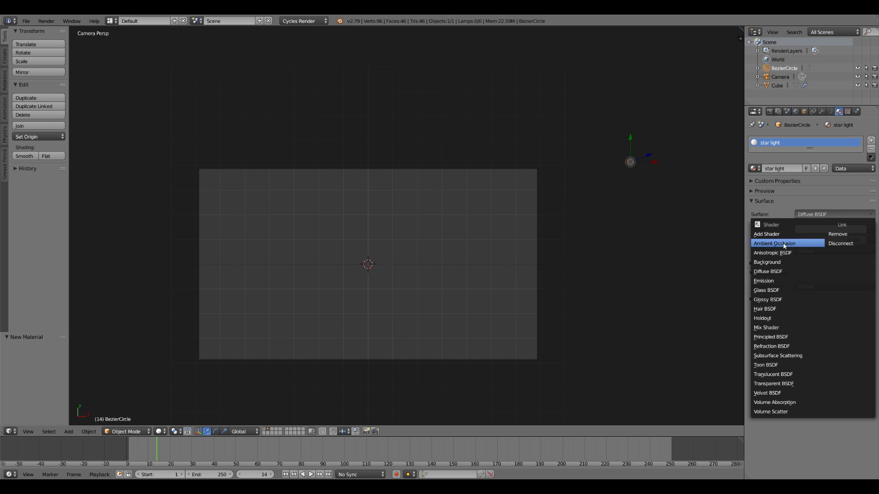
{"action": "left_click", "coordinate": [765, 281]}
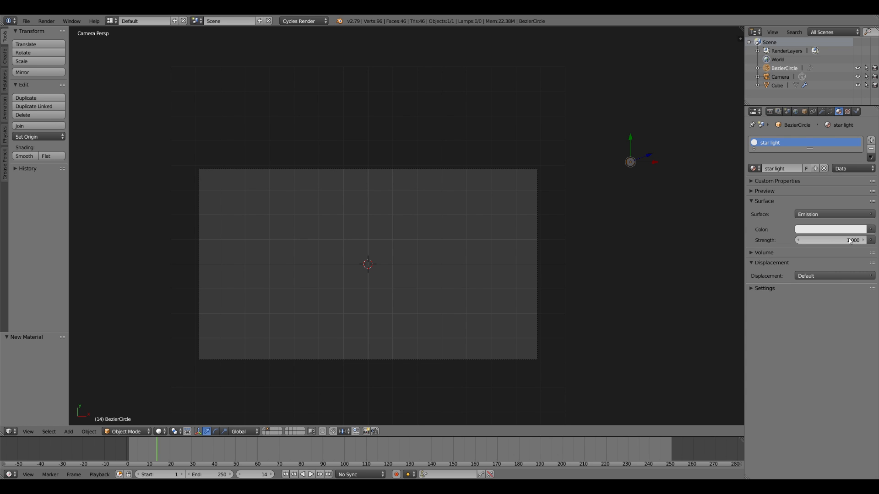
{"action": "left_click", "coordinate": [824, 229]}
{"action": "left_click", "coordinate": [826, 134]}
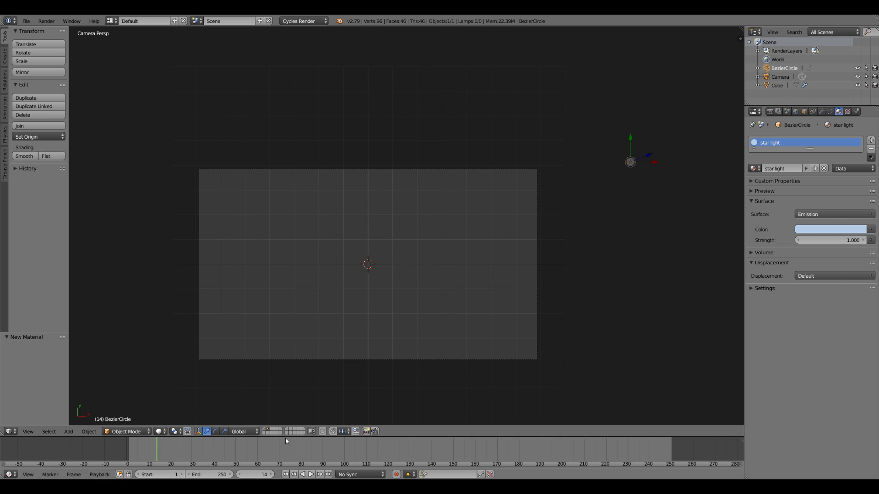
- Show the first layer and rename the cube as Stars
{"action": "left_click", "coordinate": [265, 429]}
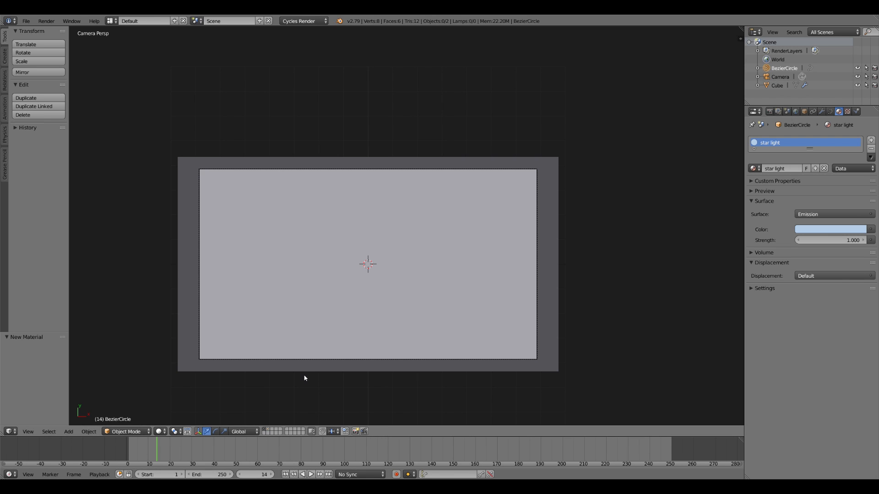
{"action": "right_click", "coordinate": [552, 353]}
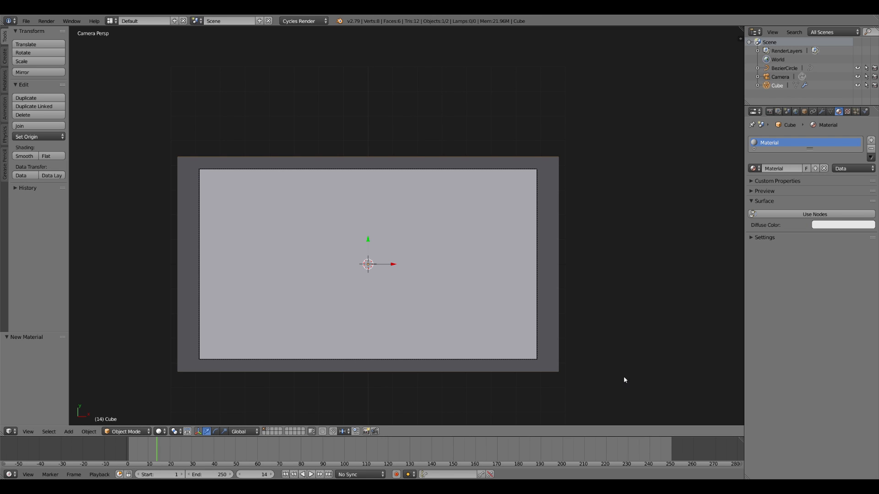
{"action": "double_click", "coordinate": [777, 86]}
{"action": "type", "text": "P"}
{"action": "key", "text": "BackSpace"}
{"action": "type", "text": "Sc"}
{"action": "key", "text": "BackSpace"}
{"action": "key", "text": "BackSpace"}
{"action": "type", "text": "S"}
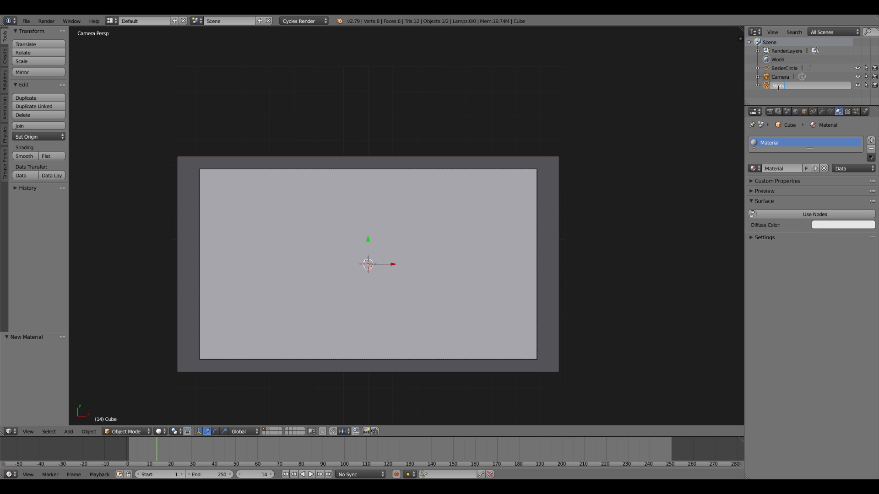
{"action": "key", "text": "Return"}
- Rename the Bezier circle as Star Master and select the Stars object again
{"action": "left_click", "coordinate": [783, 68]}
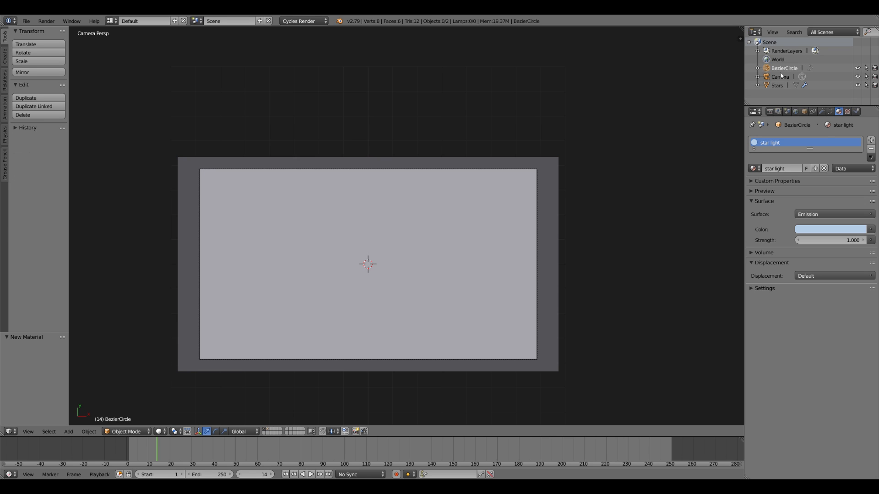
{"action": "double_click", "coordinate": [784, 68]}
{"action": "type", "text": "Star"}
{"action": "key", "text": "BackSpace"}
{"action": "key", "text": "BackSpace"}
{"action": "key", "text": "BackSpace"}
{"action": "type", "text": "Star Master"}
{"action": "key", "text": "Return"}
{"action": "left_click", "coordinate": [775, 86]}
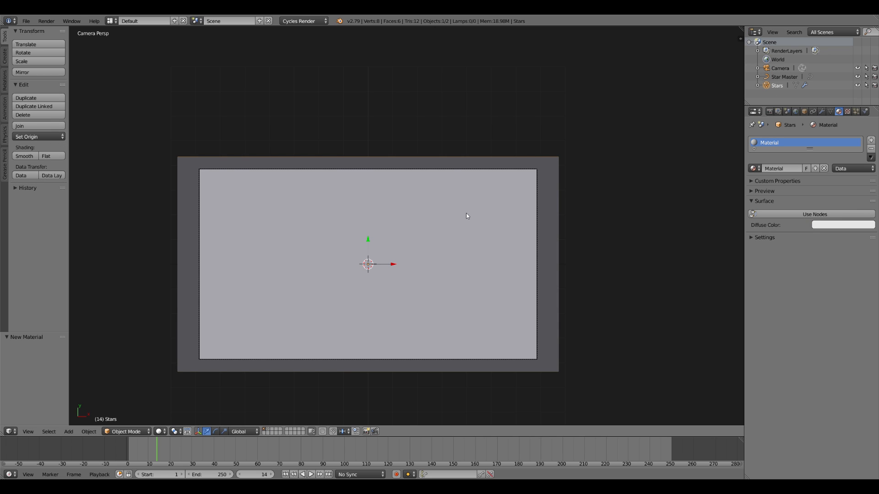
- Set the Stars particle system to render as an object, with Star Master as the duplicated object
{"action": "key", "text": "shift+z"}
{"action": "key", "text": "shift+z"}
{"action": "left_click", "coordinate": [856, 112]}
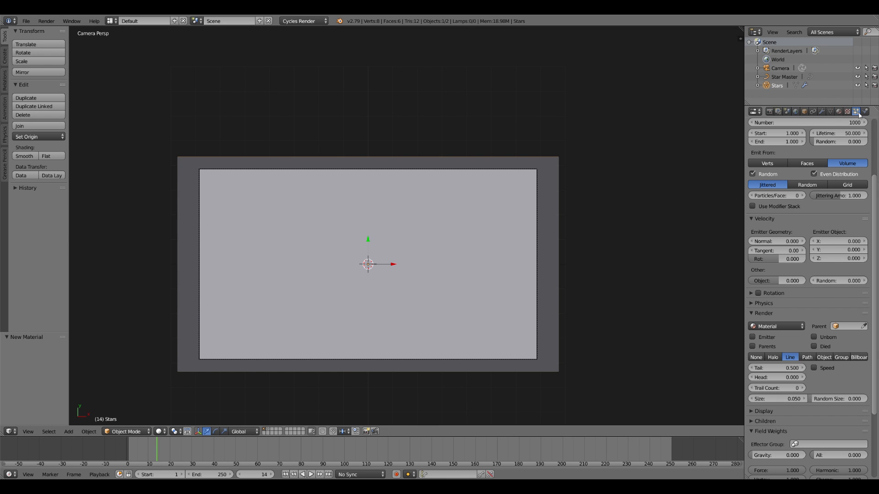
{"action": "scroll", "coordinate": [794, 309], "scroll_direction": "down", "scroll_amount": 3}
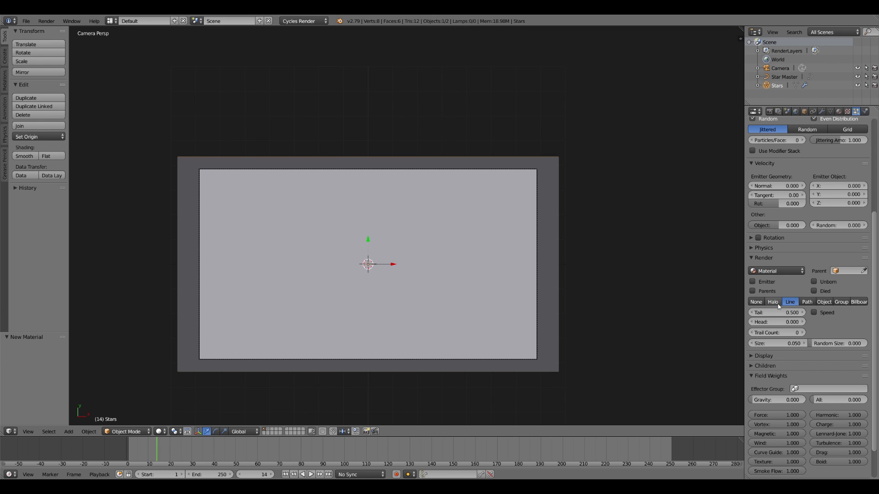
{"action": "left_click", "coordinate": [772, 302]}
{"action": "left_click", "coordinate": [825, 302]}
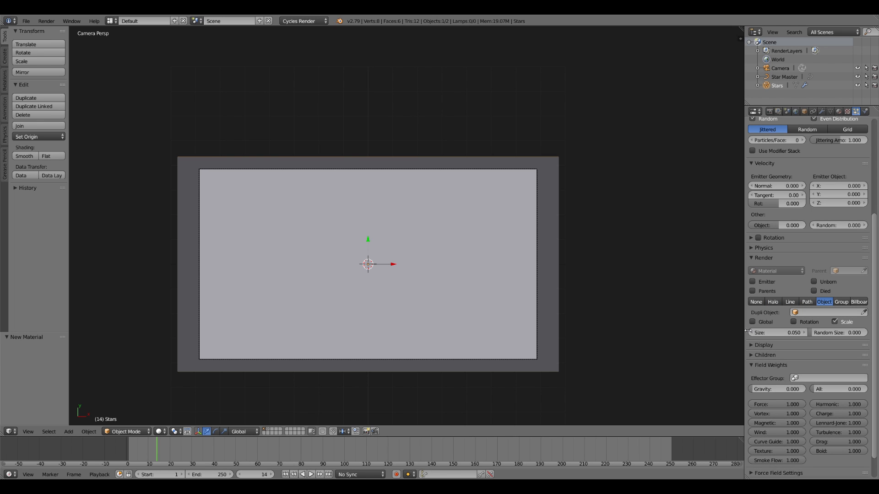
{"action": "left_click", "coordinate": [831, 314]}
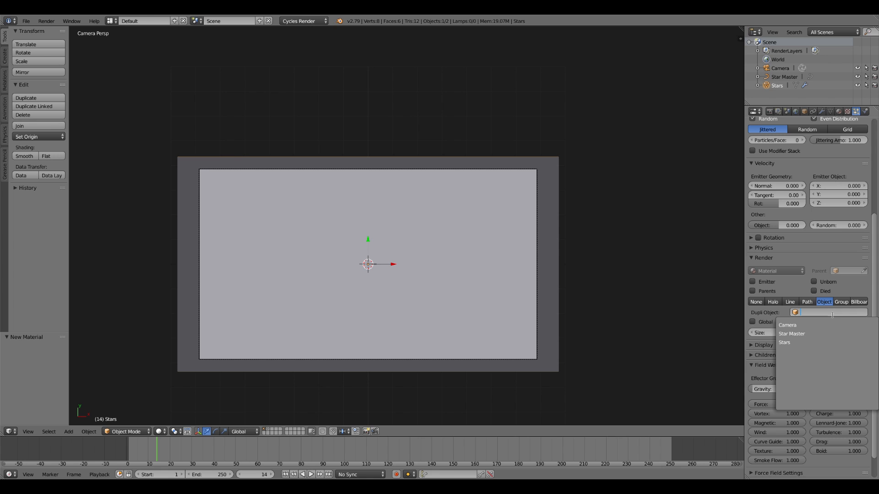
{"action": "left_click", "coordinate": [796, 335]}
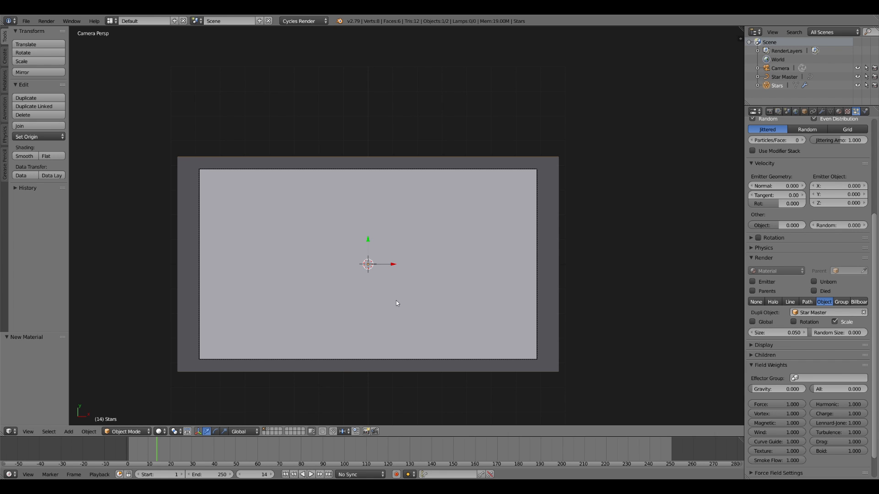
- Preview the scene in rendered shading and darken the world background color to black
{"action": "key", "text": "shift+z"}
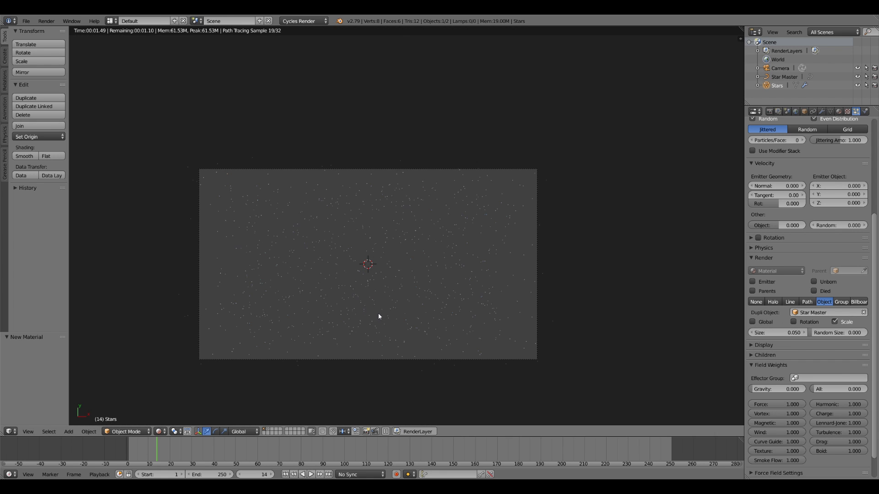
{"action": "scroll", "coordinate": [380, 312], "scroll_direction": "up", "scroll_amount": 3}
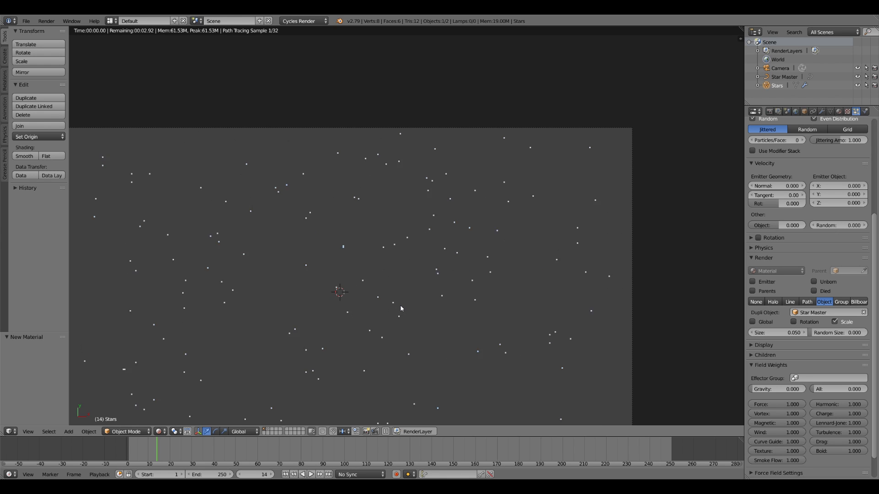
{"action": "middle_click_drag", "start_coordinate": [365, 307], "coordinate": [417, 230], "text": "shift"}
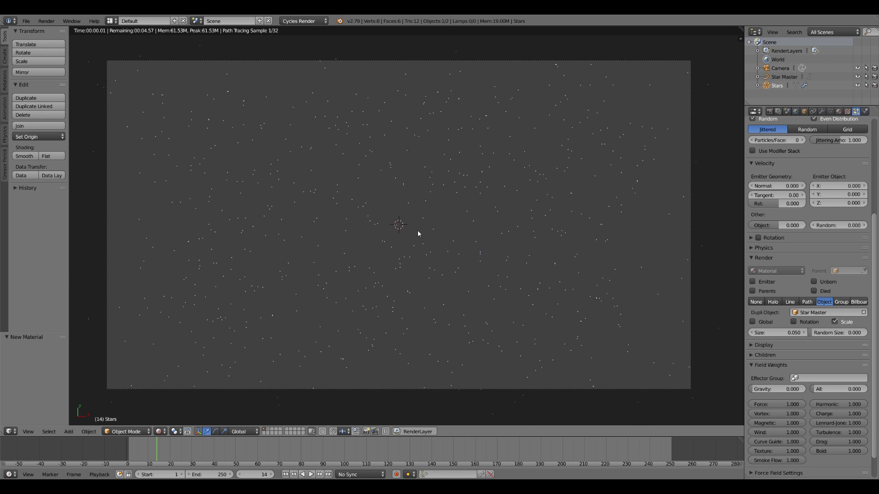
{"action": "left_click", "coordinate": [795, 111]}
{"action": "left_click", "coordinate": [811, 186]}
{"action": "left_click", "coordinate": [831, 202]}
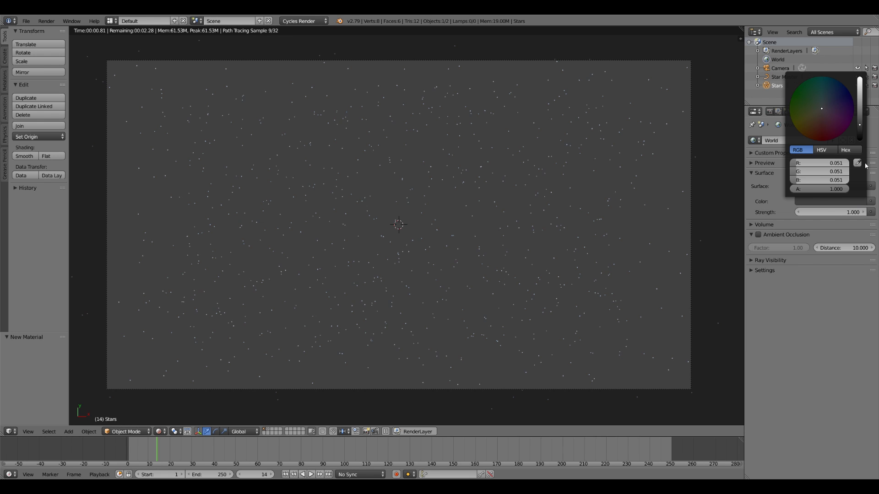
{"action": "left_click_drag", "start_coordinate": [860, 129], "coordinate": [861, 139]}
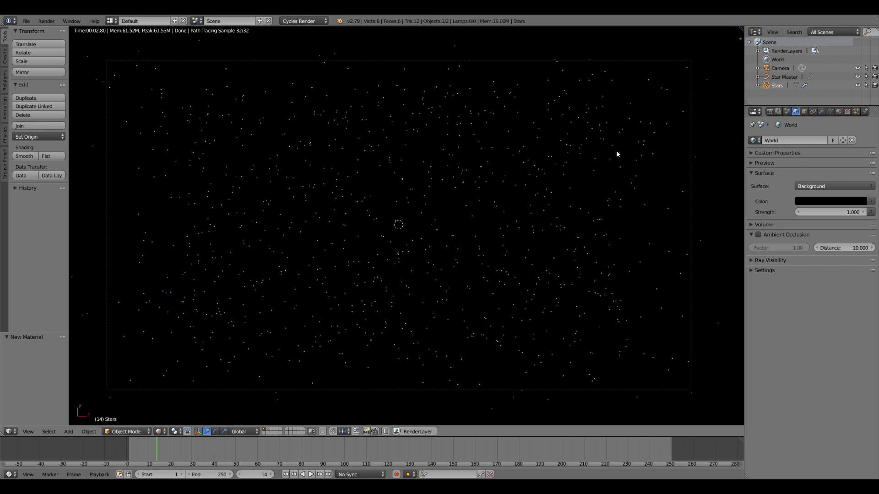
- Set the Stars particle count to 10000, and reduce it to 5000
{"action": "left_click", "coordinate": [856, 111]}
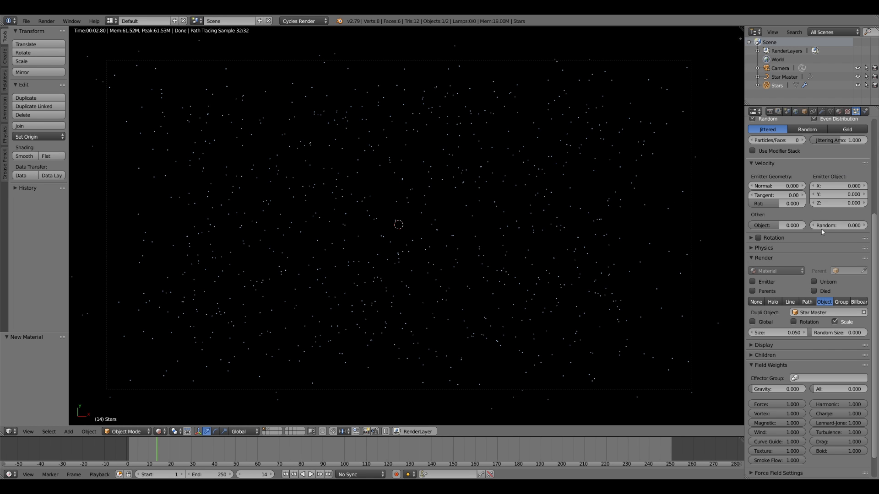
{"action": "scroll", "coordinate": [819, 243], "scroll_direction": "up", "scroll_amount": 8}
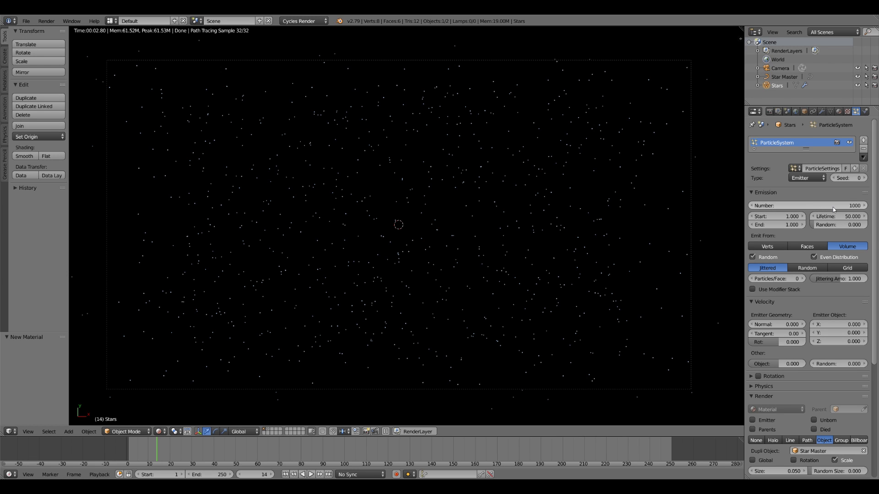
{"action": "type", "text": "10000"}
{"action": "key", "text": "Return"}
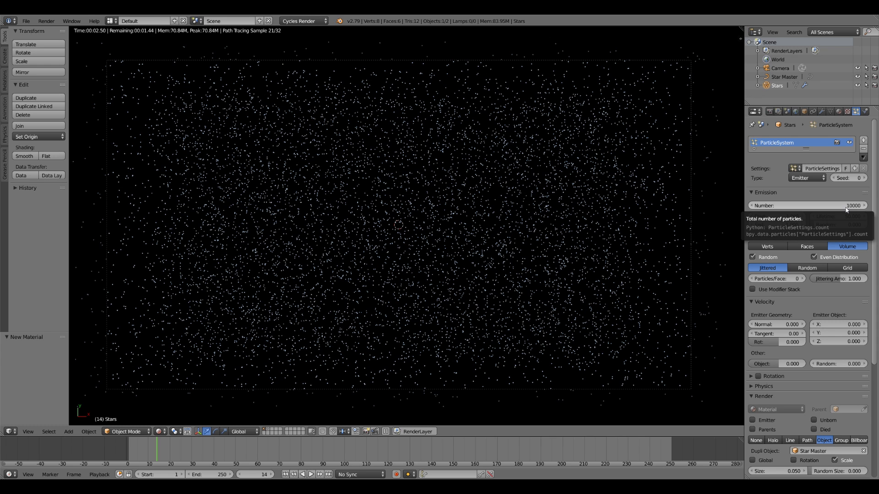
{"action": "left_click", "coordinate": [846, 209]}
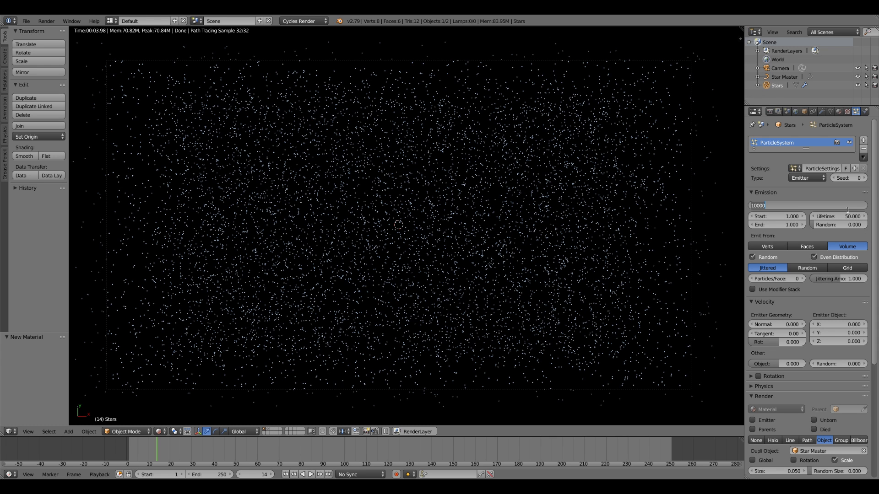
{"action": "type", "text": "5000"}
{"action": "key", "text": "Return"}
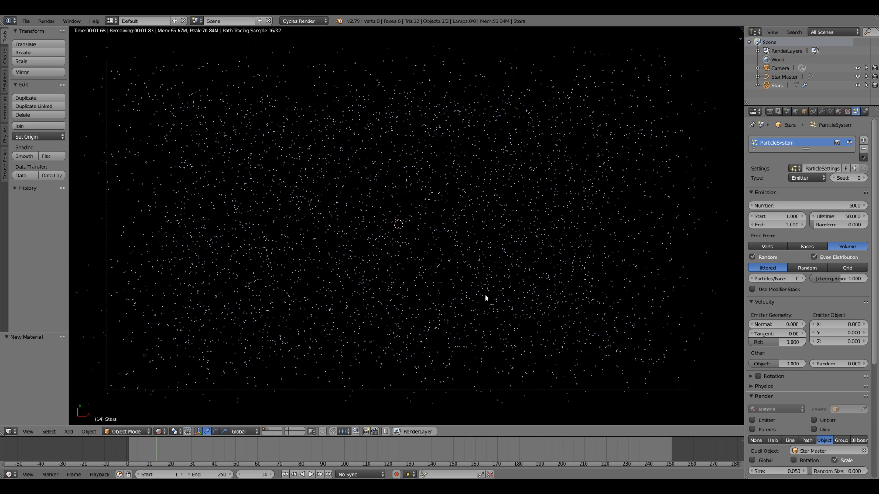
- Switch the viewport out of rendered shading and scale up the Stars cube uniformly by about 1.567
{"action": "key", "text": "shift+z"}
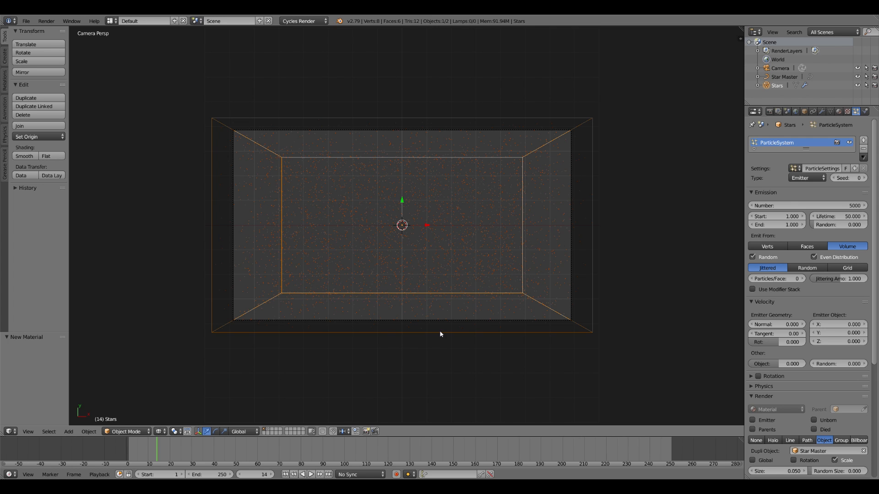
{"action": "key", "text": "shift+z"}
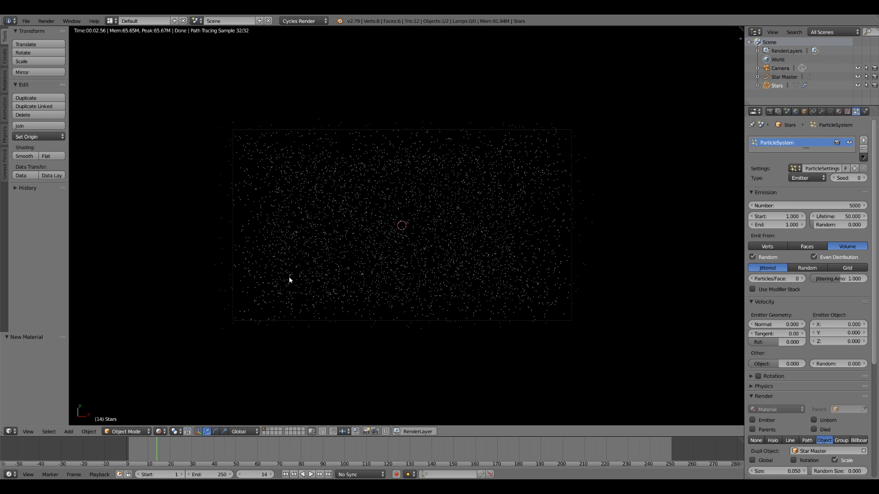
{"action": "key", "text": "shift+z"}
{"action": "key", "text": "s"}
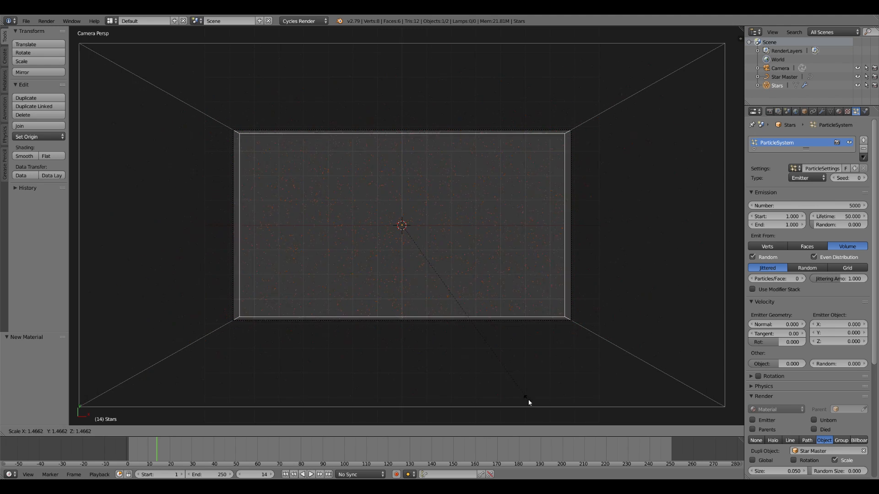
{"action": "left_click", "coordinate": [545, 405]}
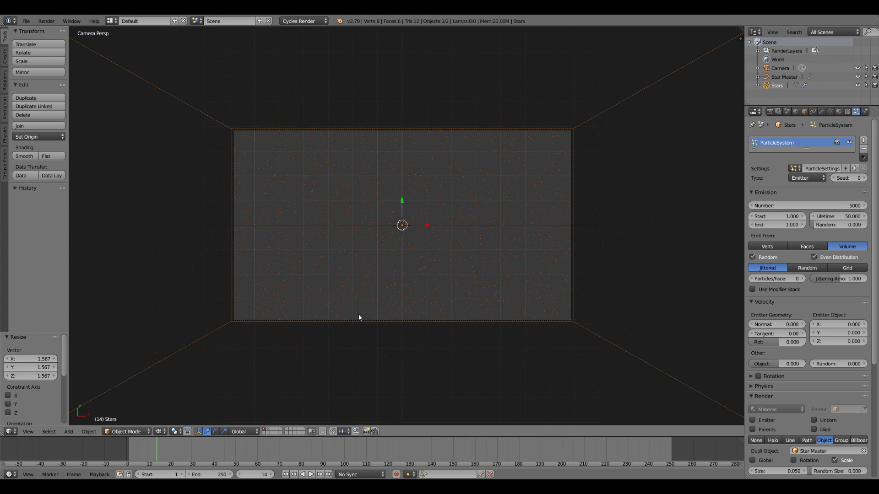
- Set the particle count to 6000 in rendered shading and inspect the star density up close
{"action": "key", "text": "shift+z"}
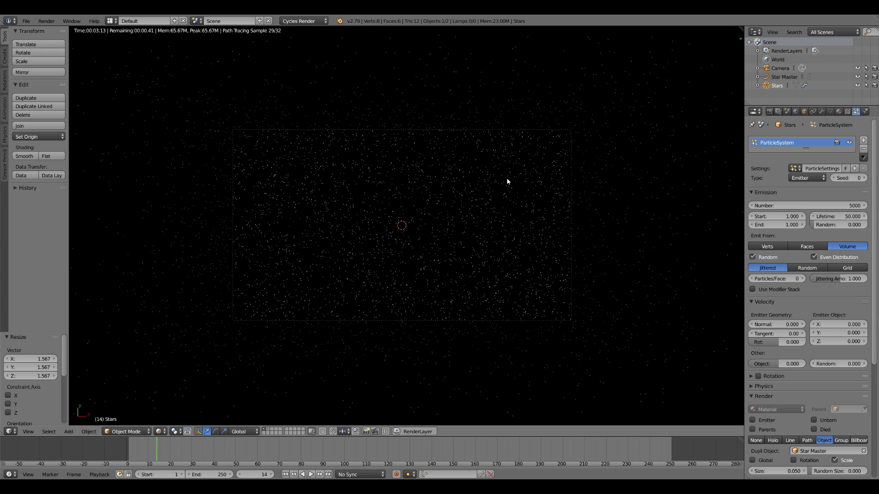
{"action": "left_click", "coordinate": [808, 205]}
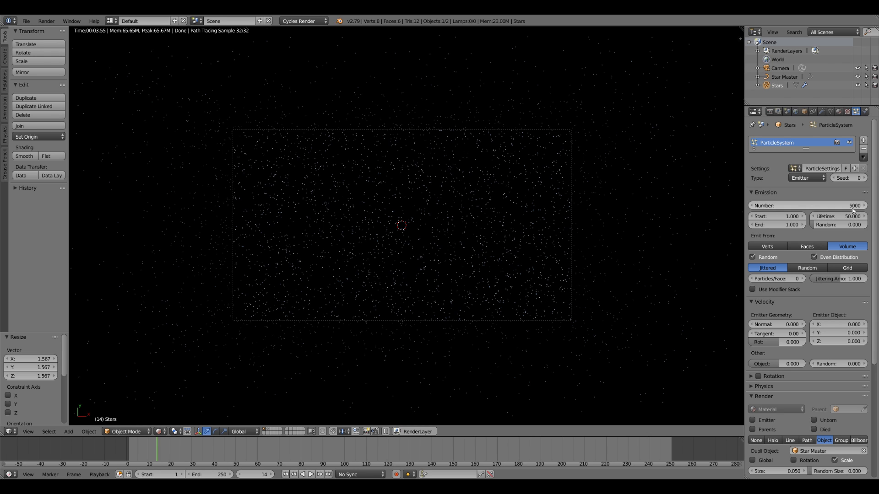
{"action": "type", "text": "6000"}
{"action": "key", "text": "Return"}
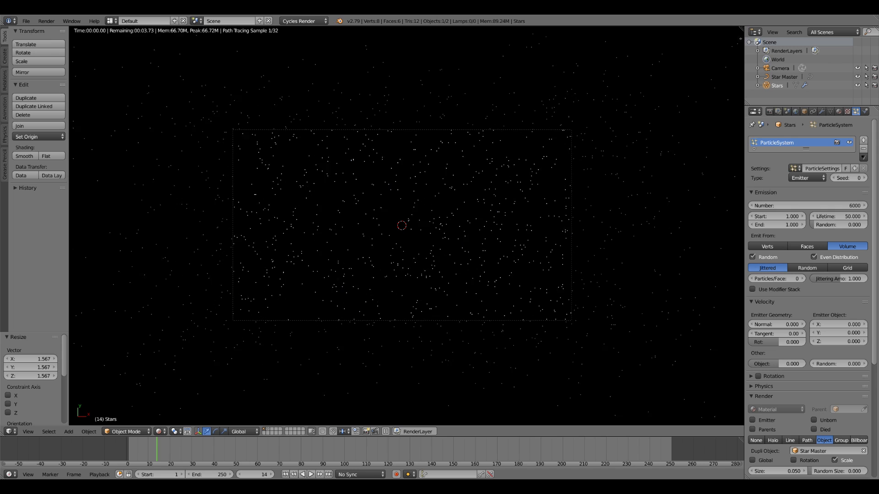
{"action": "scroll", "coordinate": [418, 247], "scroll_direction": "up", "scroll_amount": 5}
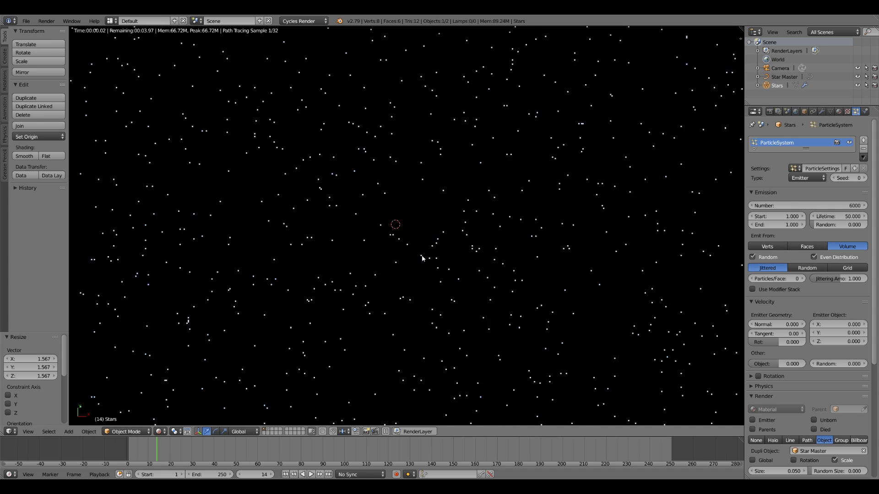
{"action": "scroll", "coordinate": [395, 231], "scroll_direction": "down", "scroll_amount": 6}
{"action": "scroll", "coordinate": [402, 237], "scroll_direction": "down", "scroll_amount": 1}
- Play and scrub the animation back to frame 0, and set the particle lifetime to 150
{"action": "left_click", "coordinate": [134, 449]}
{"action": "key", "text": "alt+a"}
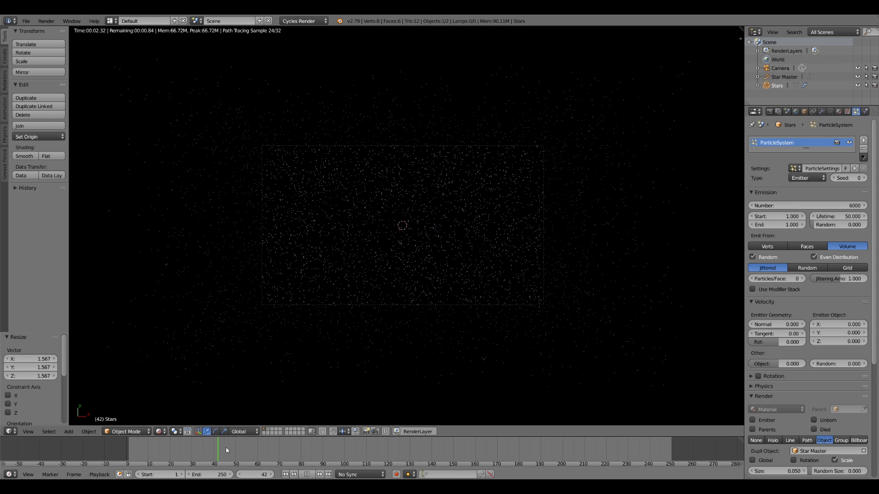
{"action": "left_click_drag", "start_coordinate": [249, 451], "coordinate": [126, 448]}
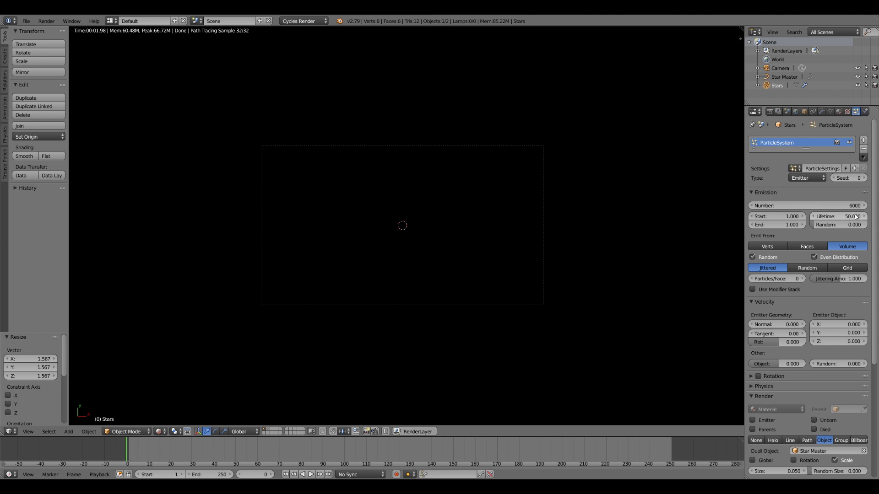
{"action": "left_click_drag", "start_coordinate": [220, 457], "coordinate": [128, 456]}
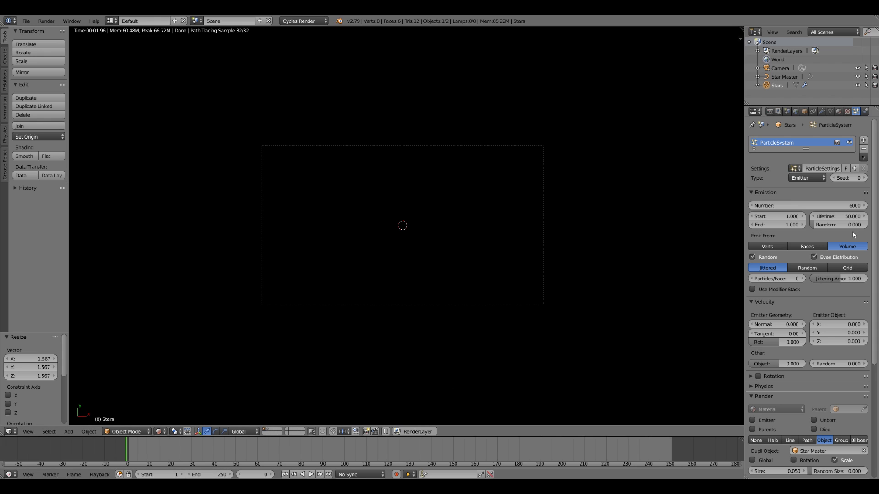
{"action": "left_click", "coordinate": [850, 215]}
{"action": "type", "text": "0"}
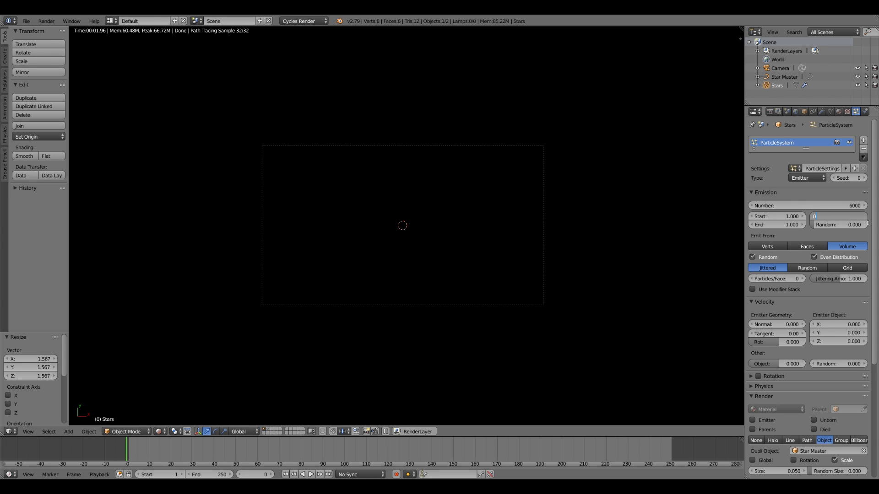
{"action": "type", "text": "150"}
{"action": "key", "text": "Return"}
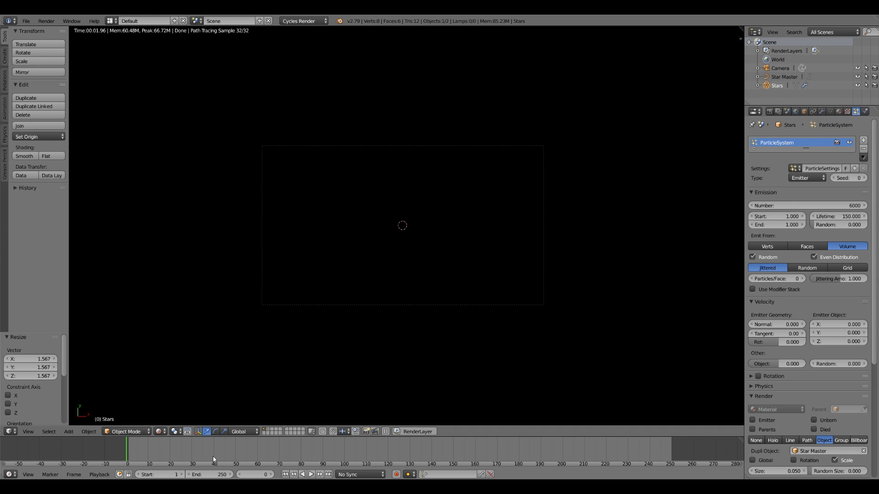
- Set the animation's end frame to 100
{"action": "left_click", "coordinate": [223, 476]}
{"action": "type", "text": "100"}
{"action": "key", "text": "Return"}
- Play and scrub through the animation to check the stars across the frame range, stopping at frame 60
{"action": "key", "text": "alt+a"}
{"action": "left_click_drag", "start_coordinate": [131, 458], "coordinate": [229, 451]}
{"action": "left_click_drag", "start_coordinate": [338, 450], "coordinate": [129, 453]}
{"action": "key", "text": "alt+a"}
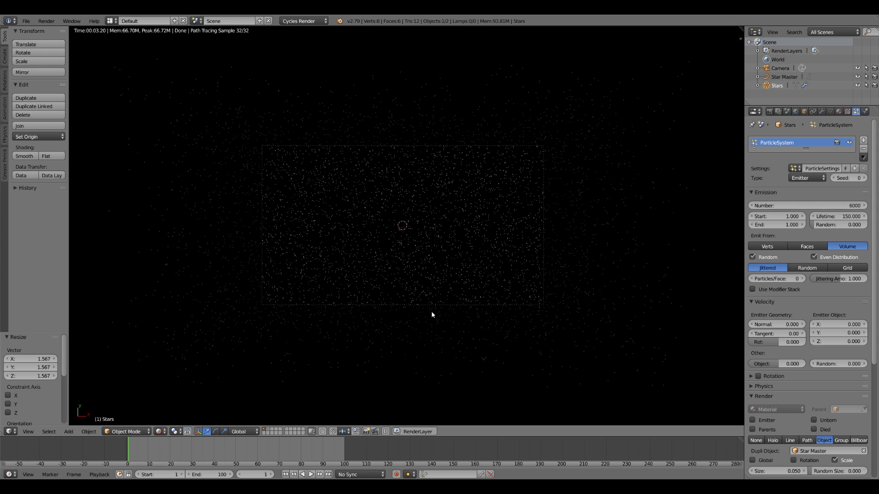
{"action": "key", "text": "alt+a"}
{"action": "left_click_drag", "start_coordinate": [250, 459], "coordinate": [258, 457]}
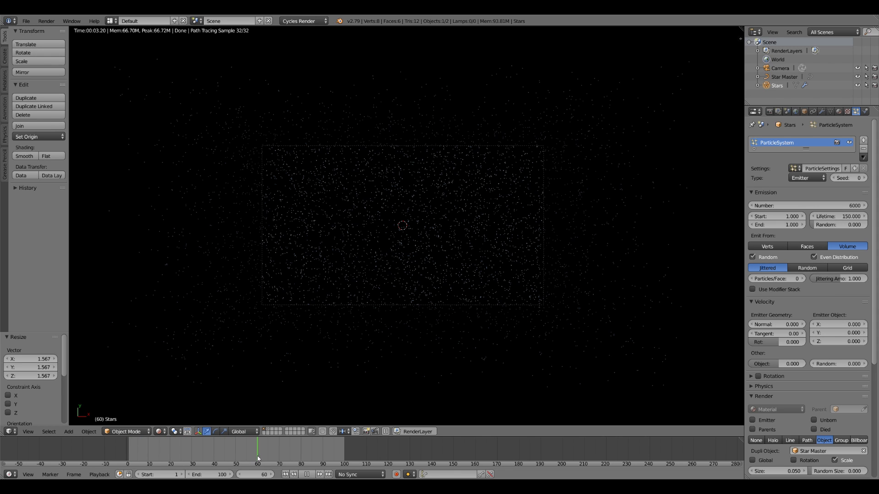
{"action": "key", "text": "alt+a"}
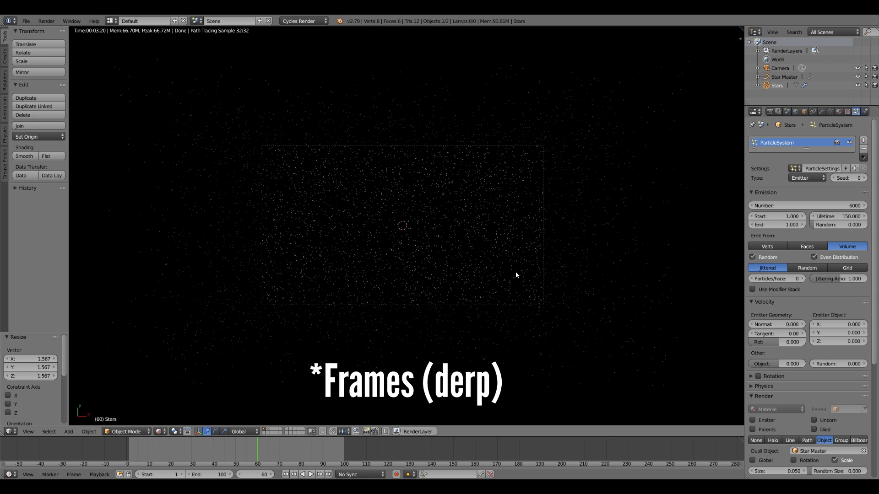
- Show the second layer outside rendered shading and move Star Master to the camera frame's center, about X -0.03, Y 0.02
{"action": "right_click", "coordinate": [480, 263]}
{"action": "left_click", "coordinate": [269, 430]}
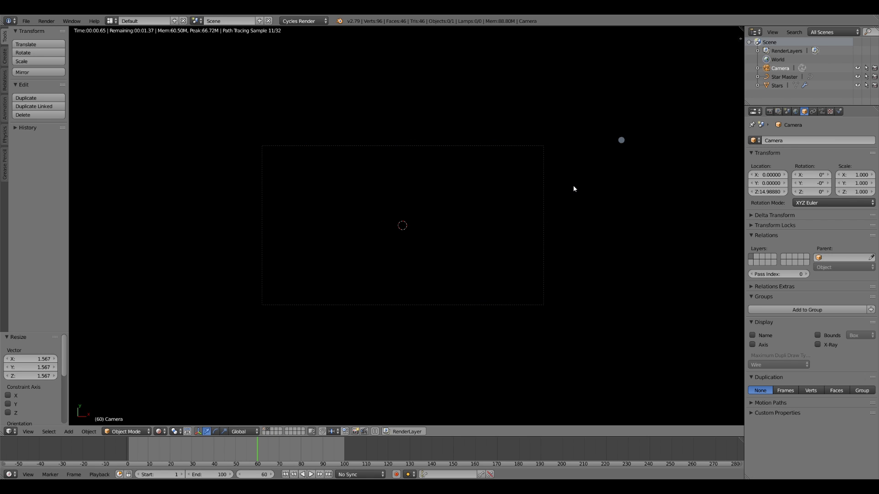
{"action": "key", "text": "shift+z"}
{"action": "right_click", "coordinate": [619, 143]}
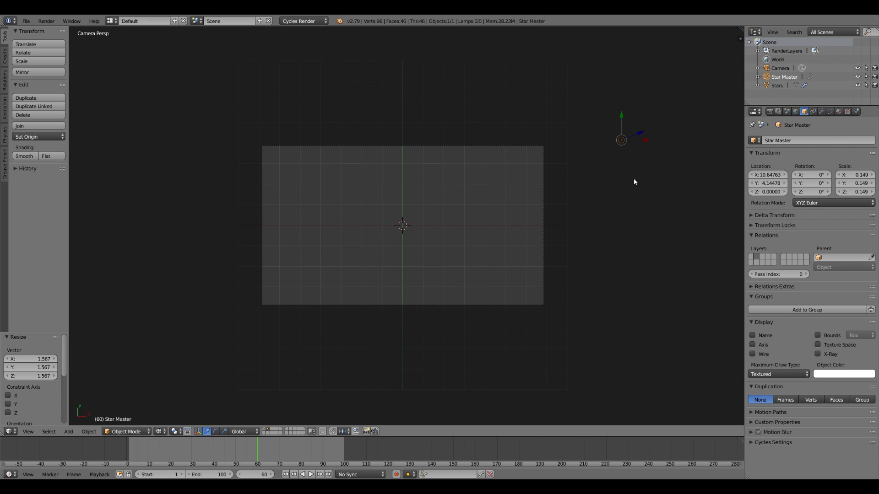
{"action": "key", "text": "g"}
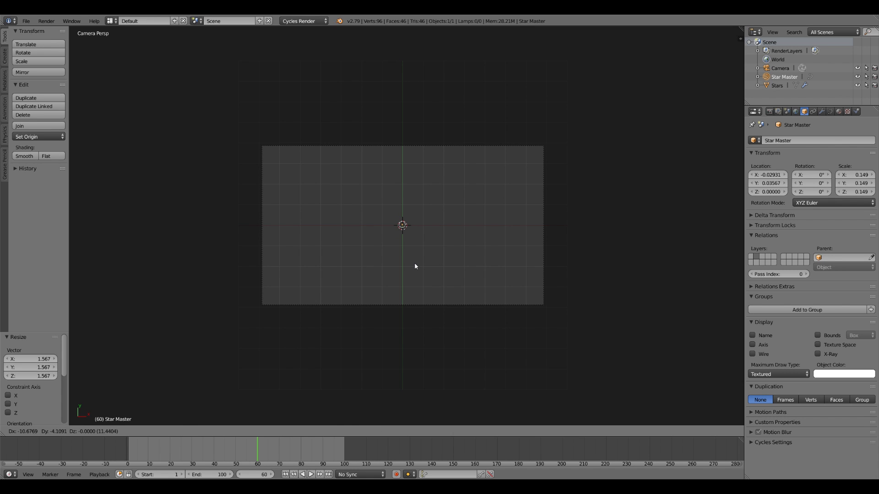
{"action": "left_click", "coordinate": [420, 268]}
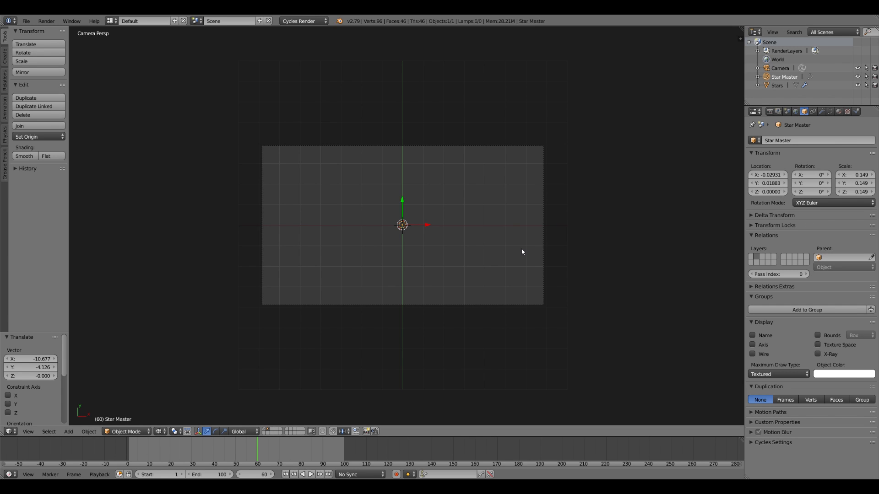
- Set the extrude amount of the Star Master curve to 500
{"action": "middle_click_drag", "start_coordinate": [526, 270], "coordinate": [468, 211]}
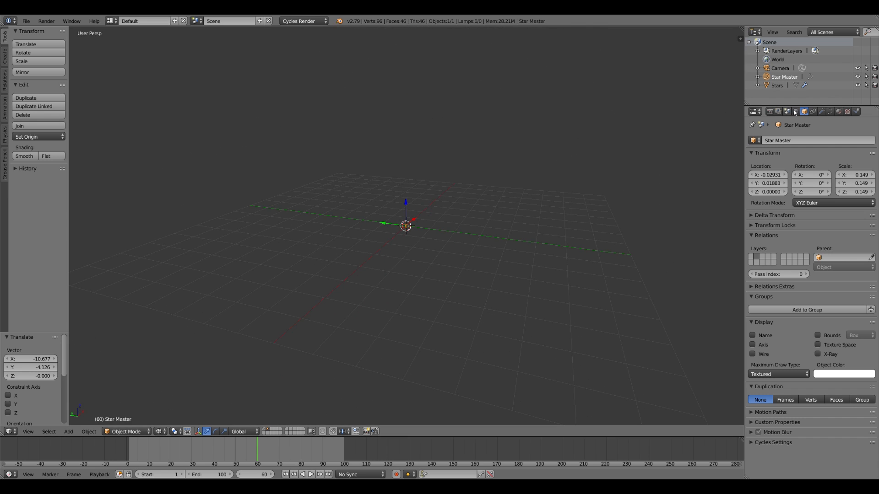
{"action": "left_click", "coordinate": [830, 111]}
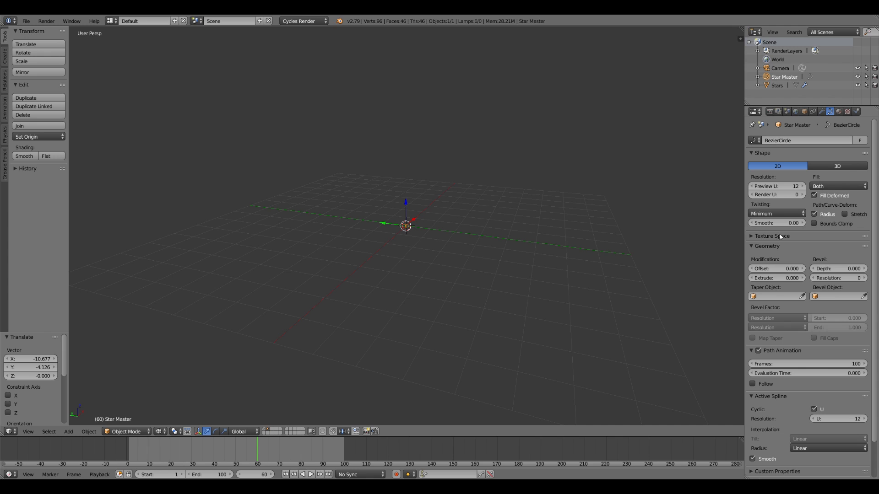
{"action": "mouse_move", "coordinate": [776, 278]}
{"action": "left_mouse_down"}
{"action": "mouse_move", "coordinate": [878, 278]}
{"action": "mouse_move", "coordinate": [780, 293]}
{"action": "left_mouse_up"}
{"action": "left_click", "coordinate": [785, 280]}
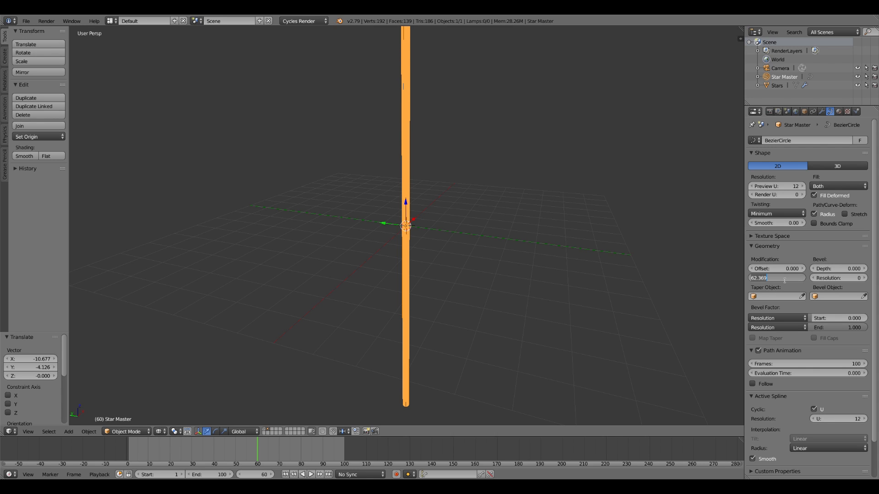
{"action": "type", "text": "500"}
{"action": "key", "text": "Return"}
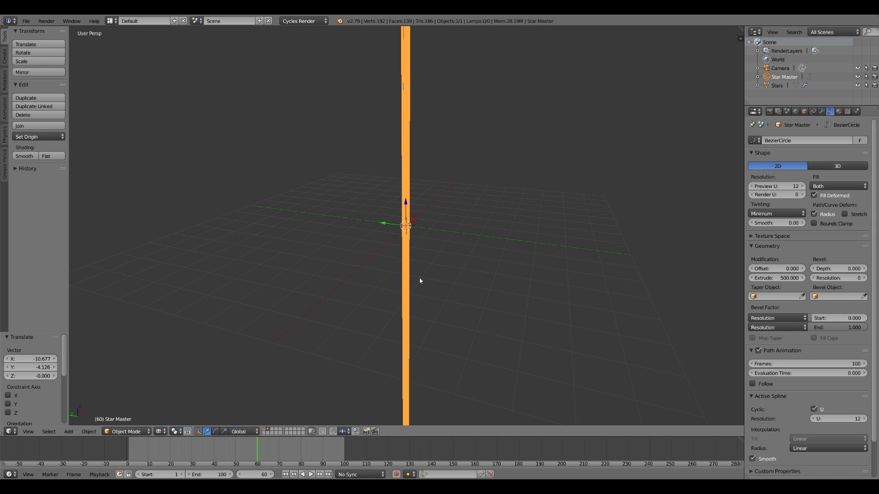
- Show the first layer and preview the extruded stars through the camera in rendered shading
{"action": "left_click", "coordinate": [265, 431]}
{"action": "scroll", "coordinate": [493, 290], "scroll_direction": "down", "scroll_amount": 10}
{"action": "middle_click_drag", "start_coordinate": [498, 290], "coordinate": [453, 295]}
{"action": "key", "text": "KP_0"}
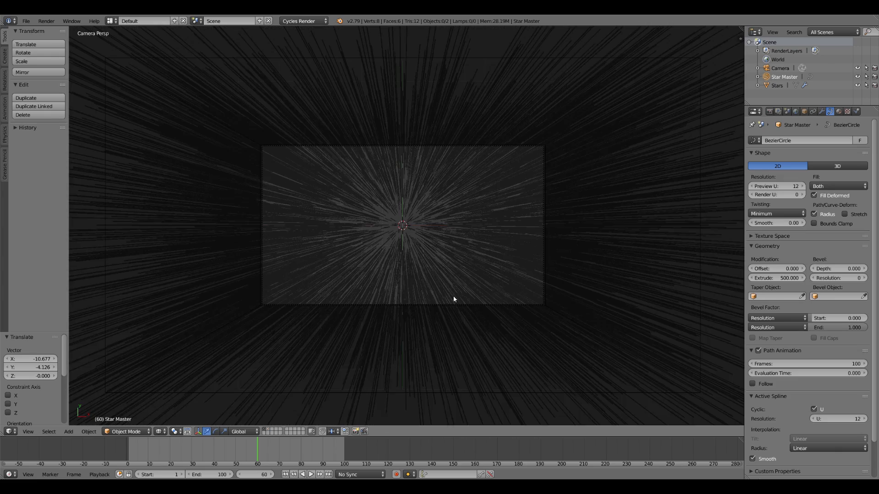
{"action": "key", "text": "shift+z"}
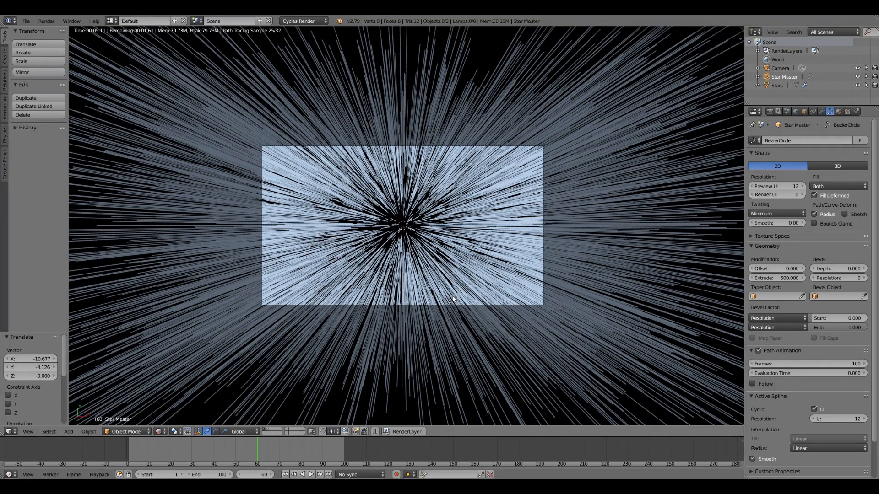
{"action": "key", "text": "shift+z"}
- Return to Star Master's layer, reset its curve extrude to 0 and keyframe that value at frame 60
{"action": "right_click", "coordinate": [456, 241]}
{"action": "middle_click_drag", "start_coordinate": [455, 241], "coordinate": [452, 264]}
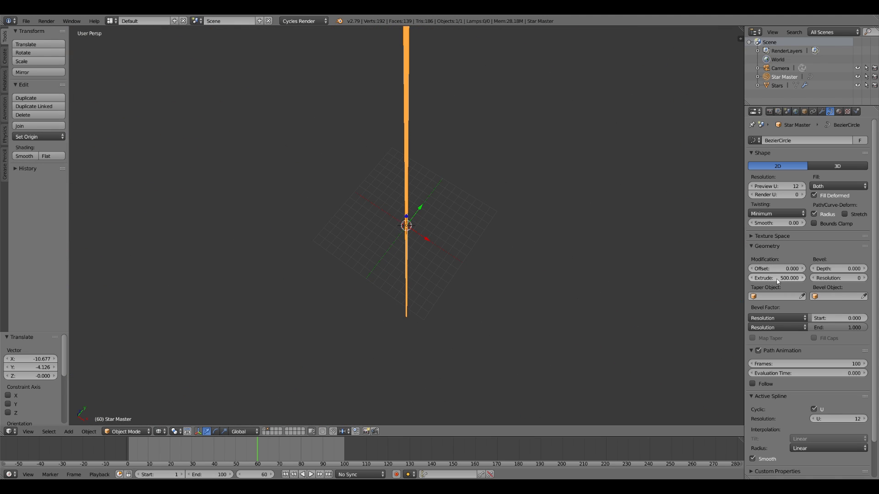
{"action": "key", "text": "BackSpace"}
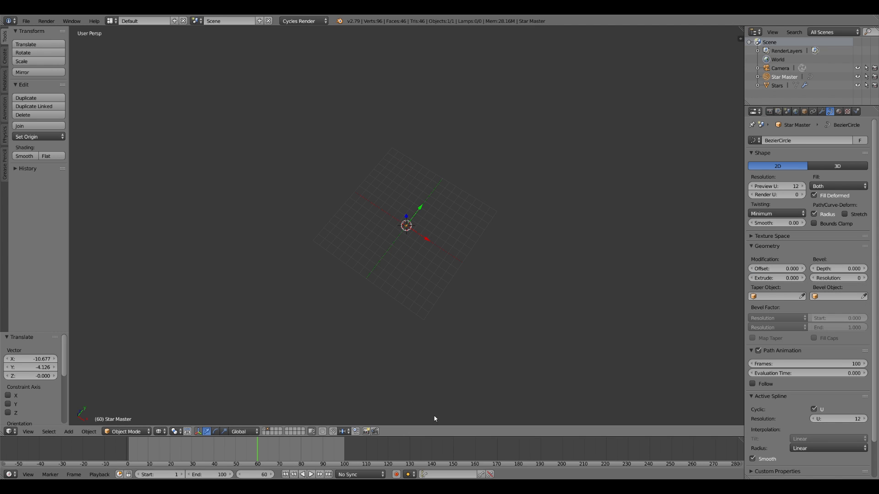
{"action": "key", "text": "i"}
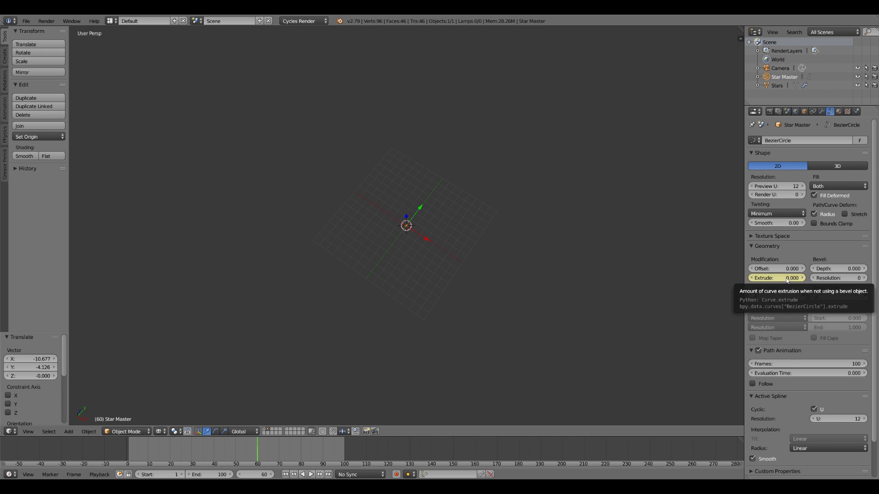
- At frame 90, set Star Master's extrude to 500 and keyframe it
{"action": "key", "text": "alt+a"}
{"action": "left_click_drag", "start_coordinate": [259, 460], "coordinate": [324, 457]}
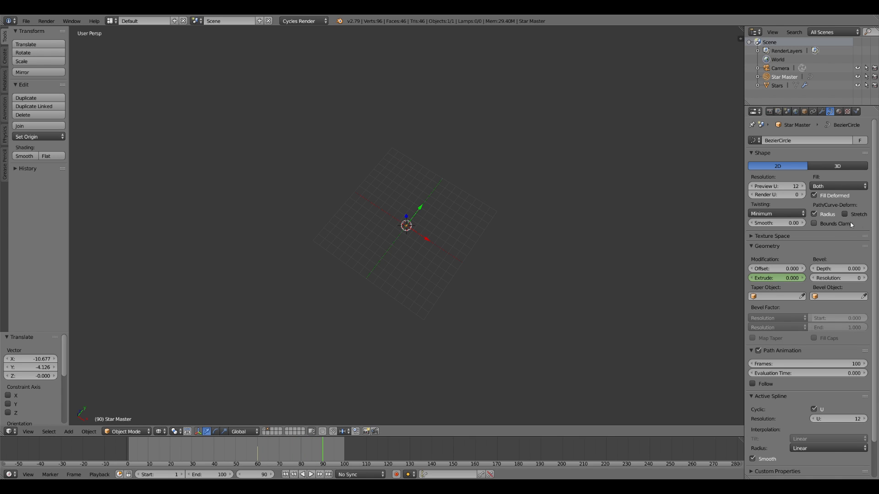
{"action": "left_click", "coordinate": [763, 278]}
{"action": "type", "text": "5"}
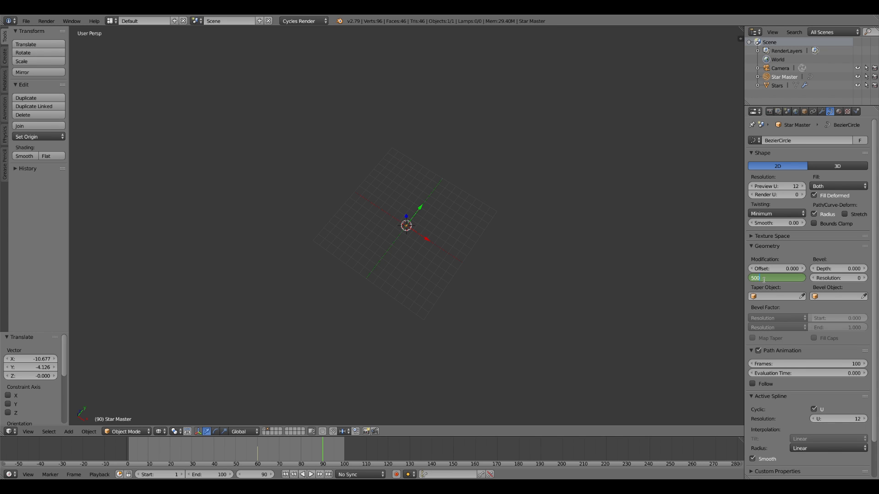
{"action": "type", "text": "00"}
{"action": "key", "text": "Return"}
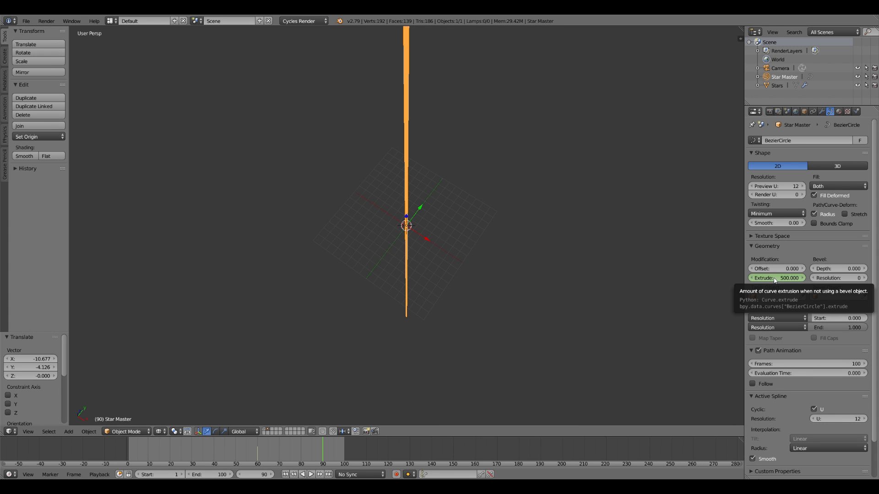
{"action": "key", "text": "i"}
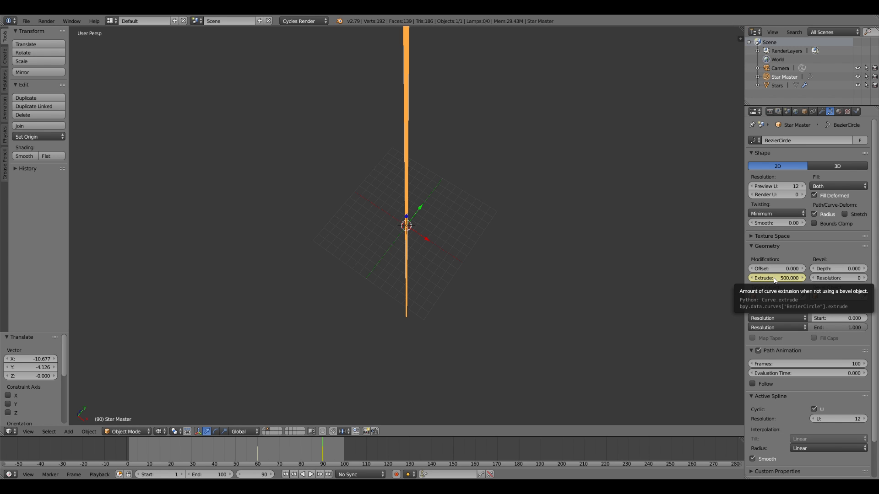
- Show the first layer through the camera and play and scrub through the star streak animation, stopping at frame 80
{"action": "left_click_drag", "start_coordinate": [326, 453], "coordinate": [263, 461]}
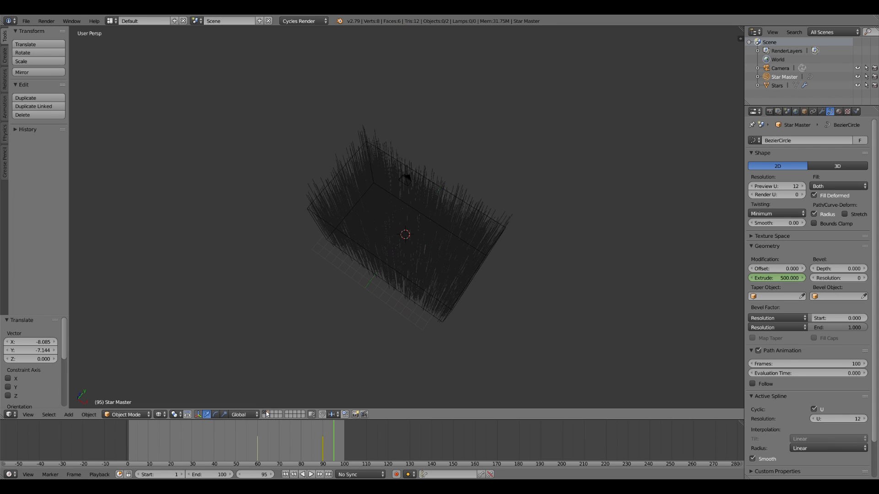
{"action": "key", "text": "KP_0"}
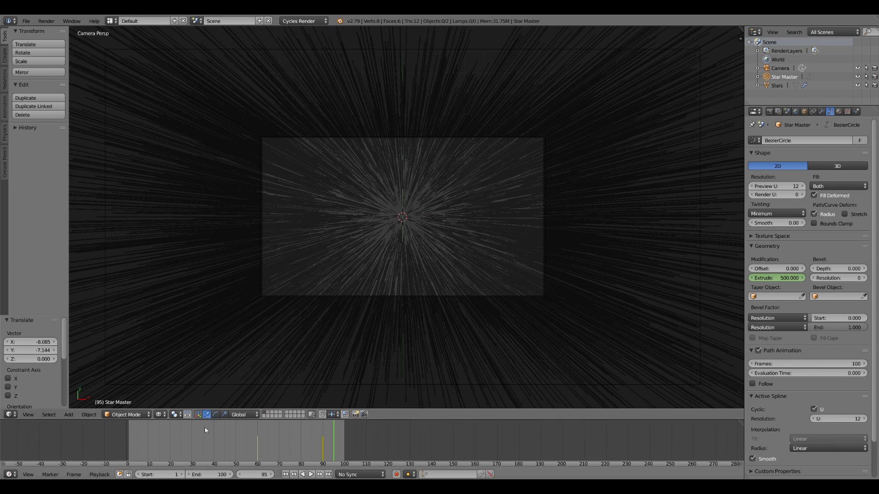
{"action": "key", "text": "alt+a"}
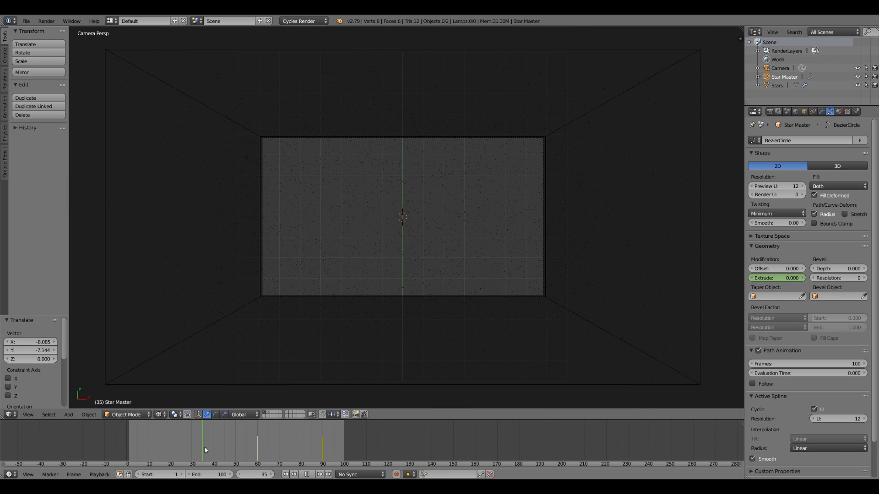
{"action": "key", "text": "alt+a"}
{"action": "scroll", "coordinate": [339, 280], "scroll_direction": "up", "scroll_amount": 8}
{"action": "scroll", "coordinate": [341, 280], "scroll_direction": "down", "scroll_amount": 6}
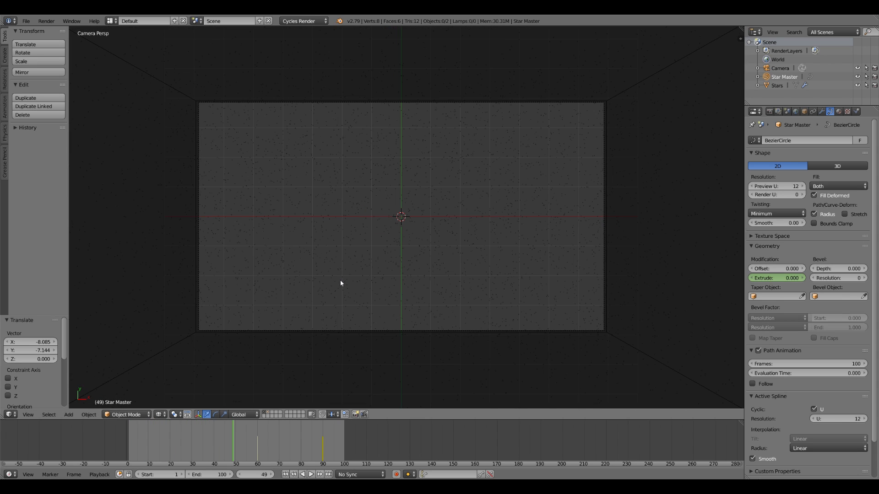
{"action": "mouse_move", "coordinate": [217, 446]}
{"action": "left_mouse_down"}
{"action": "mouse_move", "coordinate": [158, 444]}
{"action": "mouse_move", "coordinate": [324, 440]}
{"action": "mouse_move", "coordinate": [192, 439]}
{"action": "mouse_move", "coordinate": [299, 437]}
{"action": "mouse_move", "coordinate": [267, 437]}
{"action": "left_mouse_up"}
{"action": "mouse_move", "coordinate": [290, 438]}
{"action": "left_mouse_down"}
{"action": "mouse_move", "coordinate": [195, 438]}
{"action": "mouse_move", "coordinate": [320, 437]}
{"action": "mouse_move", "coordinate": [211, 442]}
{"action": "mouse_move", "coordinate": [298, 438]}
{"action": "mouse_move", "coordinate": [216, 444]}
{"action": "mouse_move", "coordinate": [290, 443]}
{"action": "left_mouse_up"}
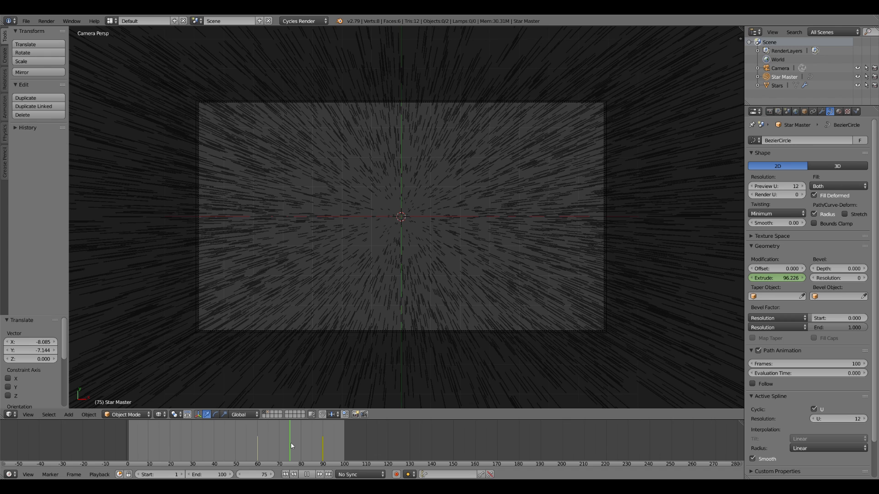
{"action": "left_click_drag", "start_coordinate": [291, 443], "coordinate": [301, 442]}
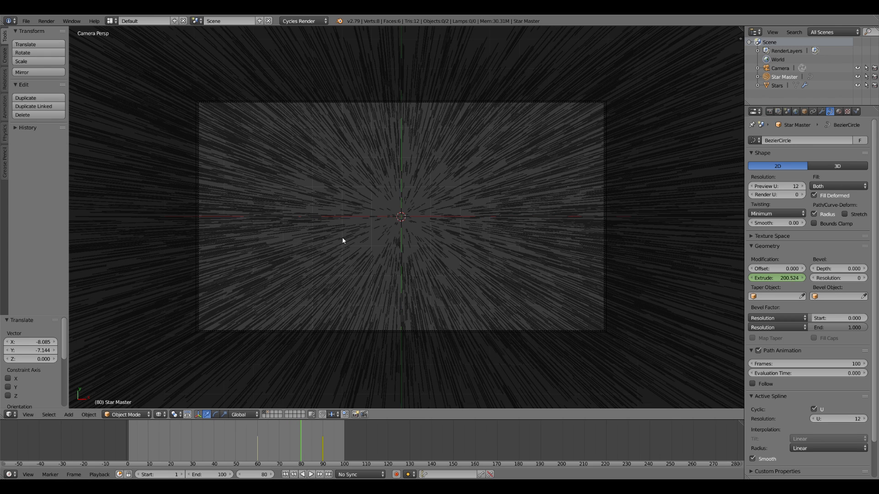
- Select the camera, switch to the right orthographic view and insert a Location keyframe at frame 80
{"action": "right_click", "coordinate": [356, 332]}
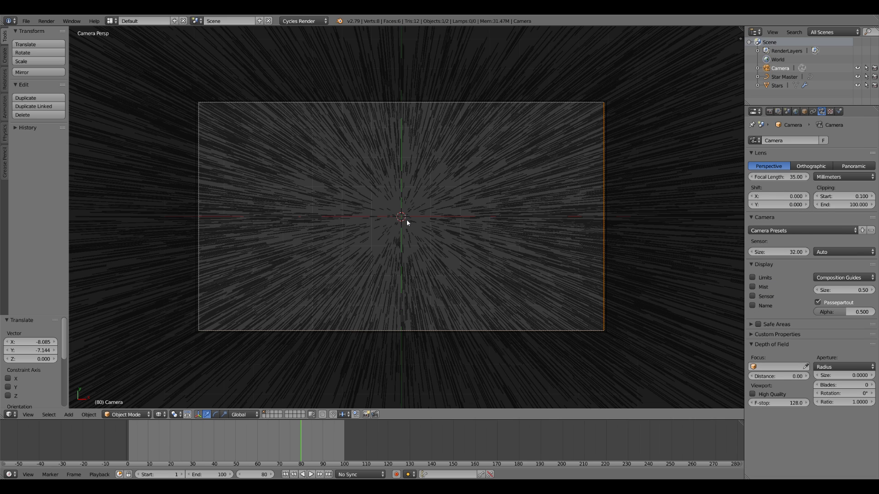
{"action": "key", "text": "KP_3"}
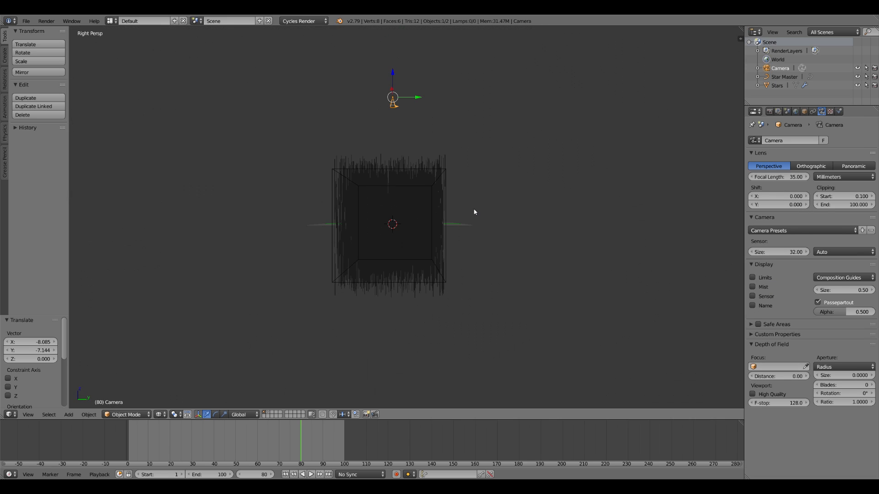
{"action": "key", "text": "KP_5"}
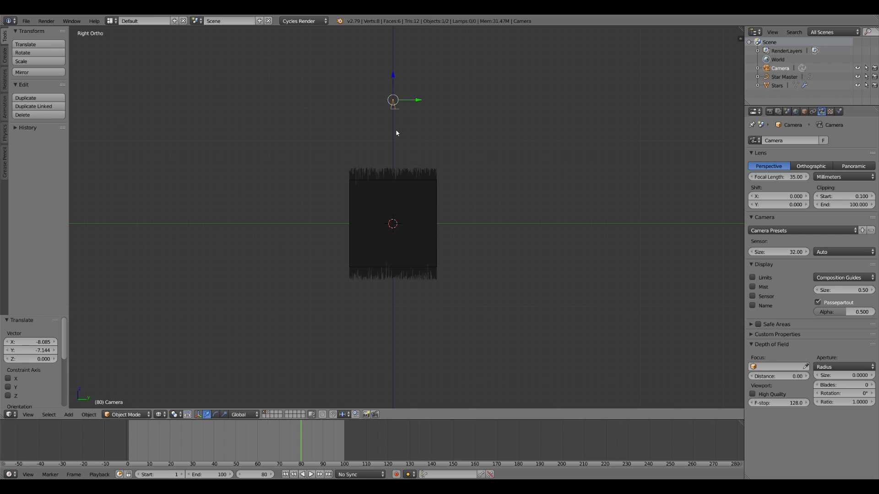
{"action": "key", "text": "i"}
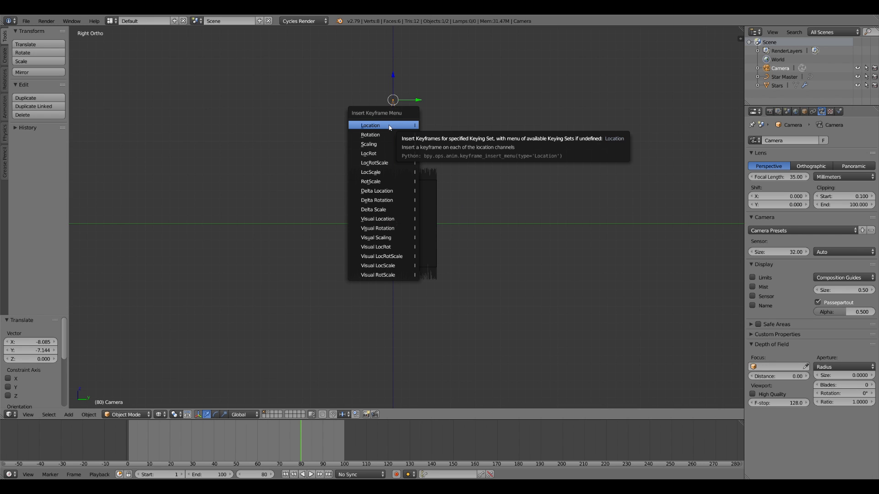
{"action": "left_click", "coordinate": [389, 126]}
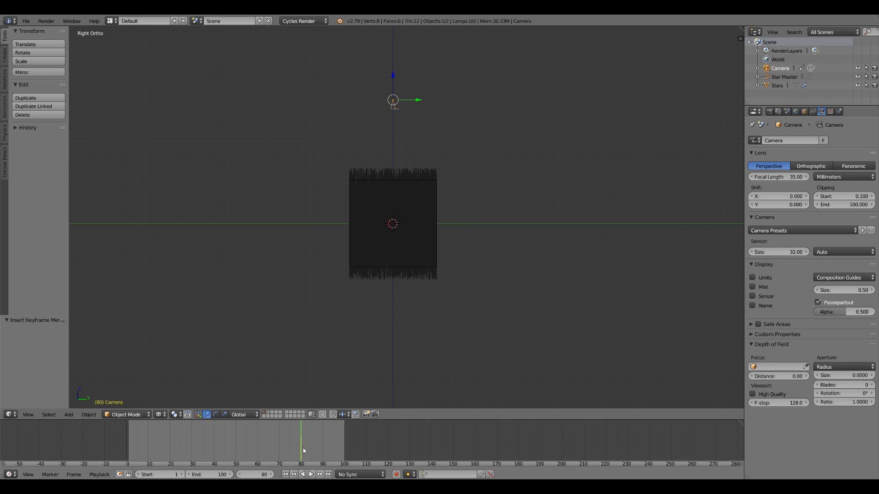
- At frame 90, move the camera about 1.38 units down along Z toward the stars and insert a Location keyframe
{"action": "key", "text": "alt+a"}
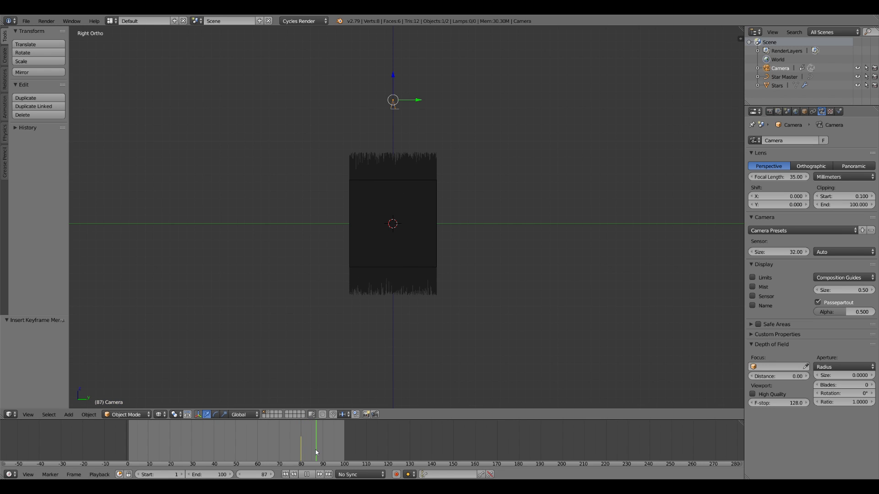
{"action": "key", "text": "alt+a"}
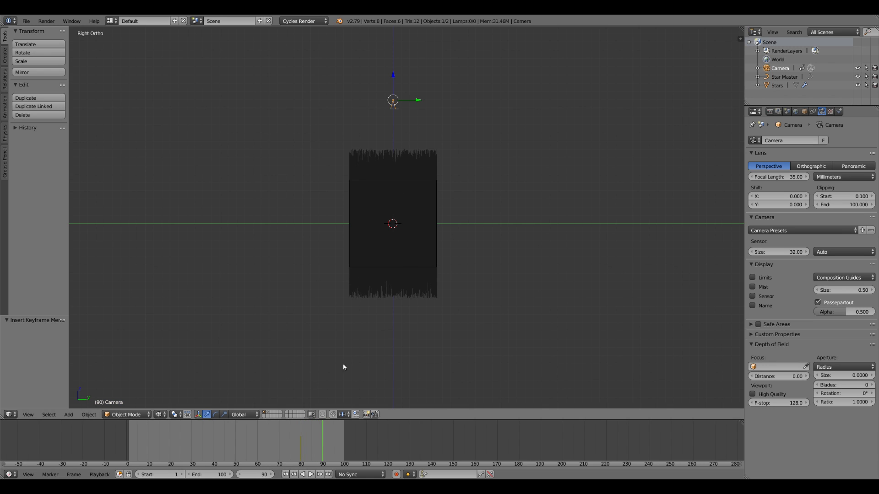
{"action": "key", "text": "g"}
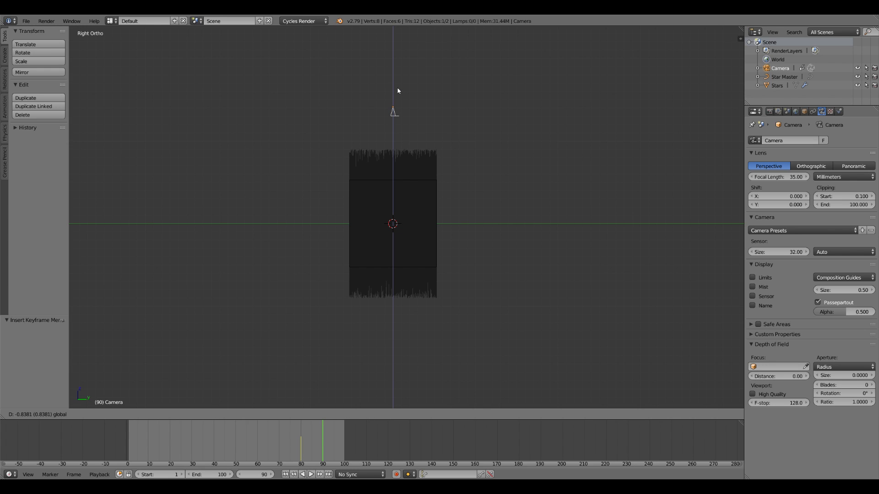
{"action": "left_click", "coordinate": [401, 95]}
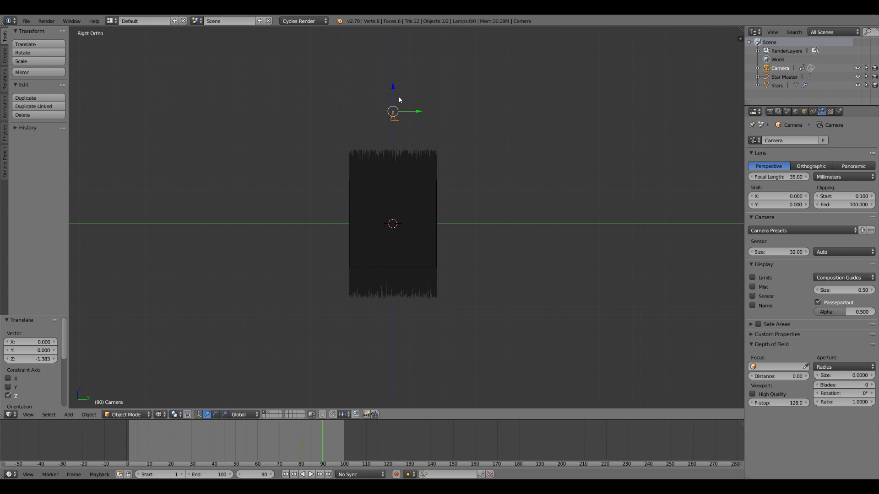
{"action": "key", "text": "i"}
{"action": "left_click", "coordinate": [347, 132]}
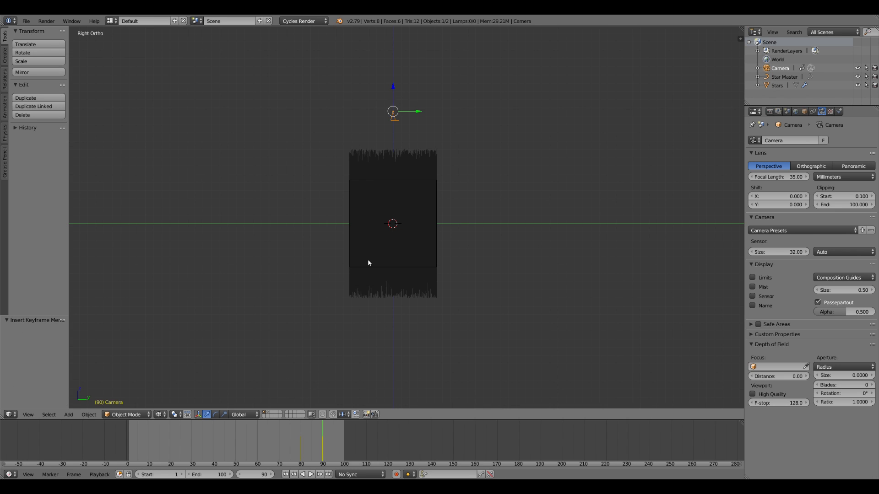
- Scrub back to frame 83, replace the timeline with the Dope Sheet and enlarge it
{"action": "mouse_move", "coordinate": [322, 453]}
{"action": "left_mouse_down"}
{"action": "mouse_move", "coordinate": [255, 453]}
{"action": "mouse_move", "coordinate": [330, 453]}
{"action": "mouse_move", "coordinate": [307, 453]}
{"action": "left_mouse_up"}
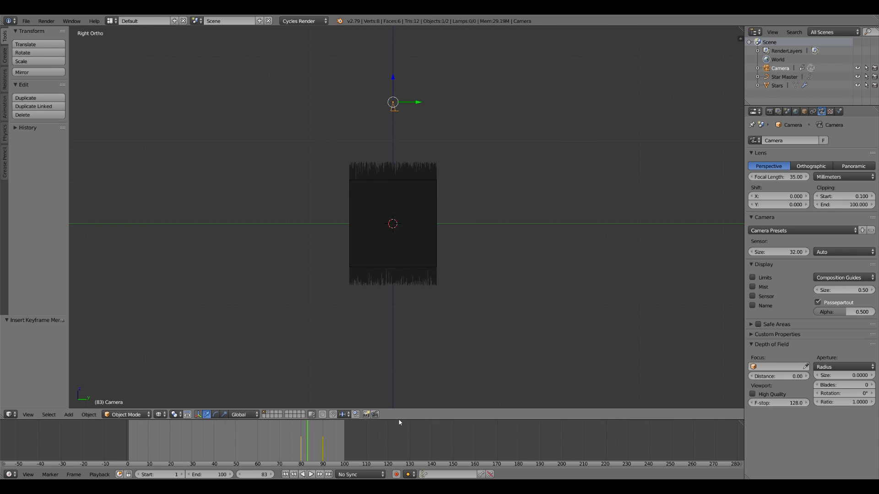
{"action": "left_click", "coordinate": [10, 474]}
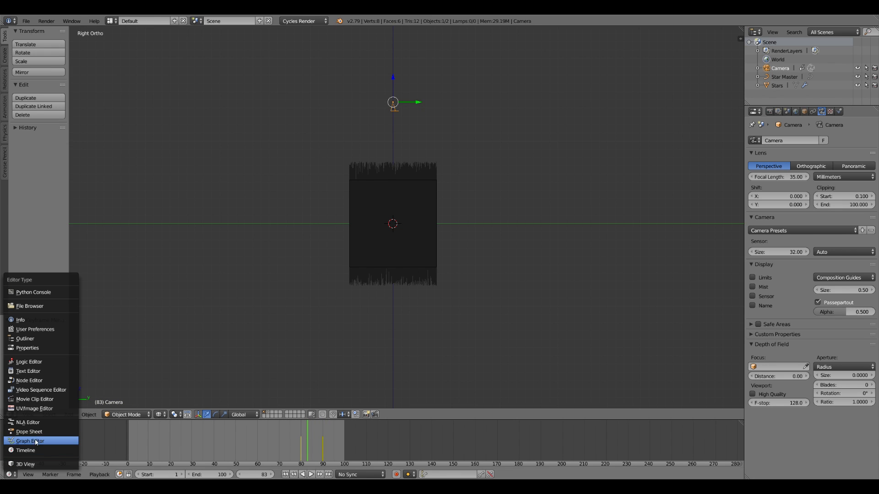
{"action": "left_click", "coordinate": [41, 437]}
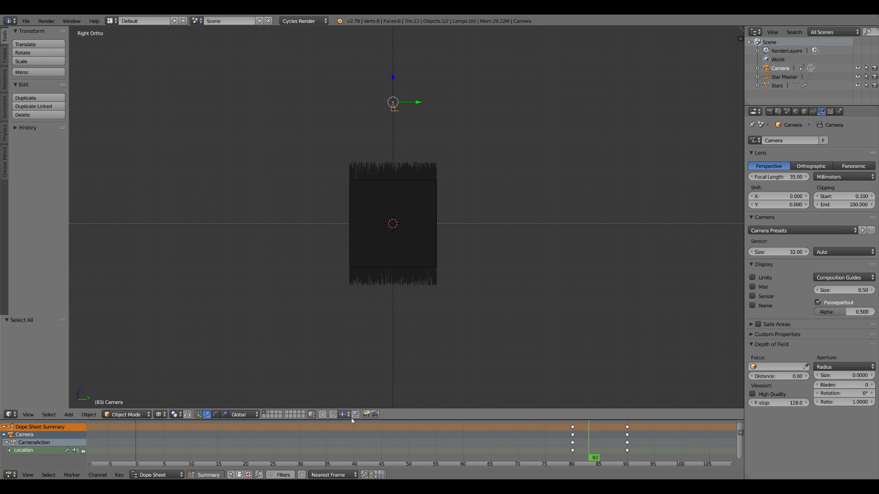
{"action": "left_click_drag", "start_coordinate": [389, 420], "coordinate": [412, 347]}
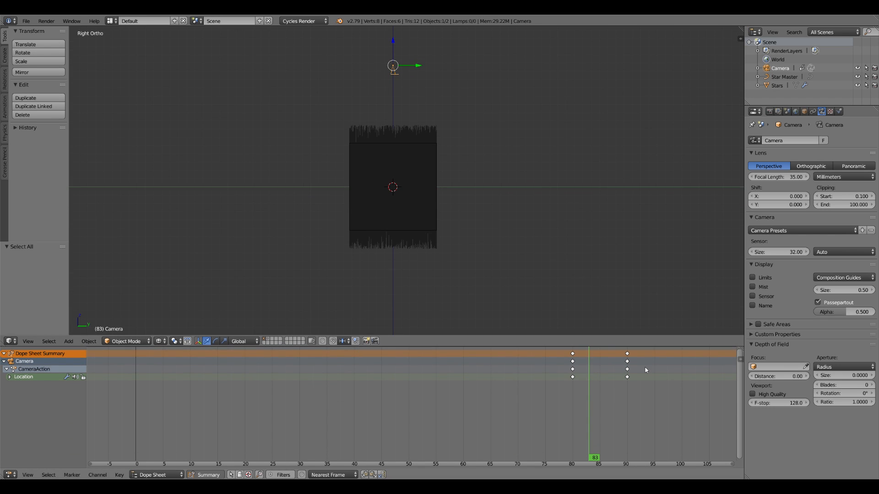
- Move the camera's first set of location keyframes to frame 72 in the Dope Sheet
{"action": "key", "text": "b"}
{"action": "left_click_drag", "start_coordinate": [653, 351], "coordinate": [534, 408]}
{"action": "key", "text": "b"}
{"action": "left_click_drag", "start_coordinate": [563, 350], "coordinate": [578, 383]}
{"action": "key", "text": "g"}
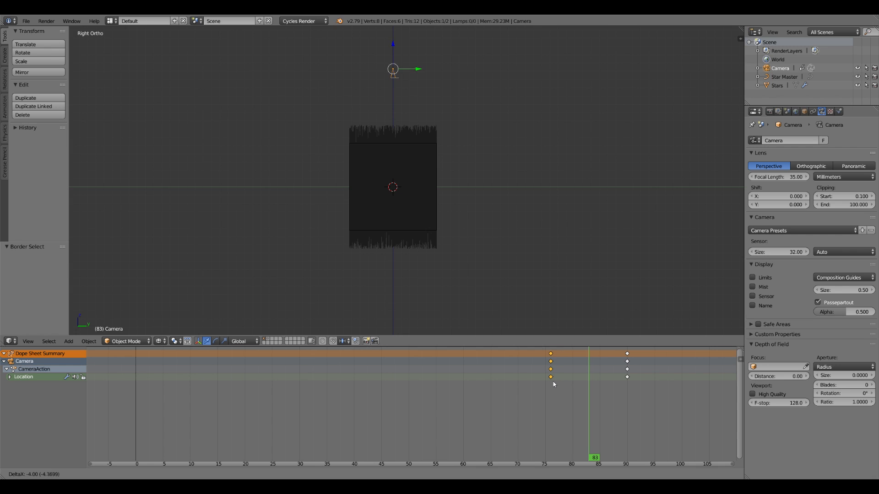
{"action": "left_click", "coordinate": [537, 385]}
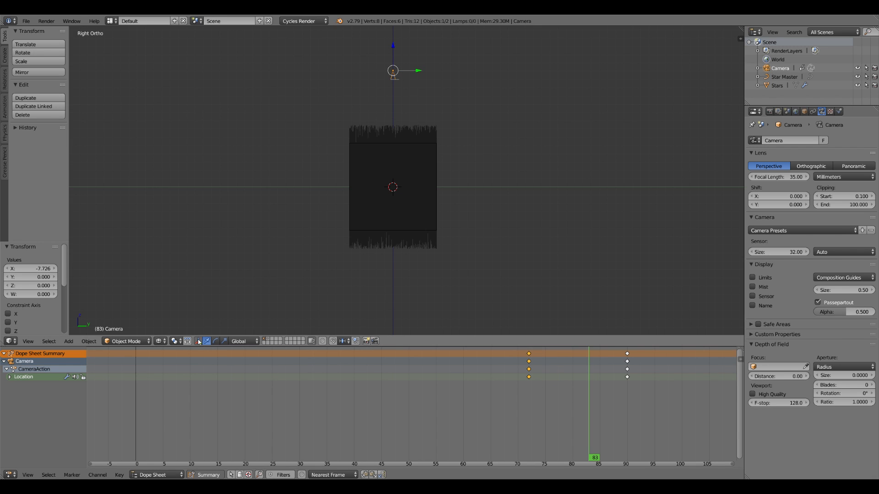
- Scrub back before the camera's first location keyframes and play the animation to check the camera's movement
{"action": "mouse_move", "coordinate": [444, 417]}
{"action": "left_mouse_down"}
{"action": "mouse_move", "coordinate": [510, 419]}
{"action": "mouse_move", "coordinate": [457, 418]}
{"action": "left_mouse_up"}
{"action": "key", "text": "alt+a"}
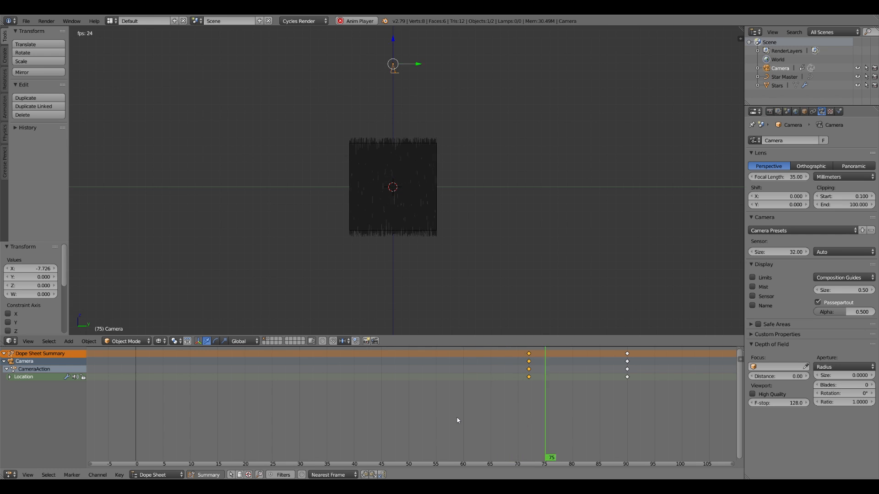
{"action": "key", "text": "Escape"}
- At frame 100, move the camera 24.64 units down along Z through the stars and insert a Location keyframe
{"action": "left_click_drag", "start_coordinate": [487, 416], "coordinate": [683, 411]}
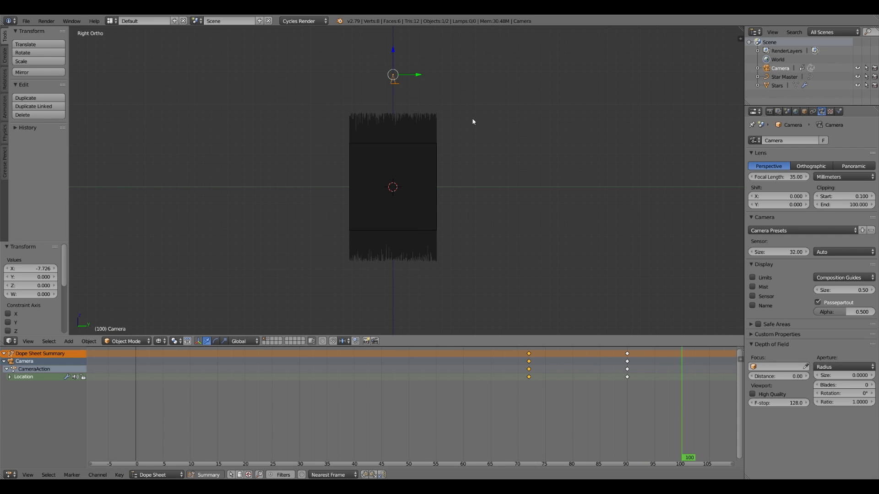
{"action": "key", "text": "g"}
{"action": "key", "text": "z"}
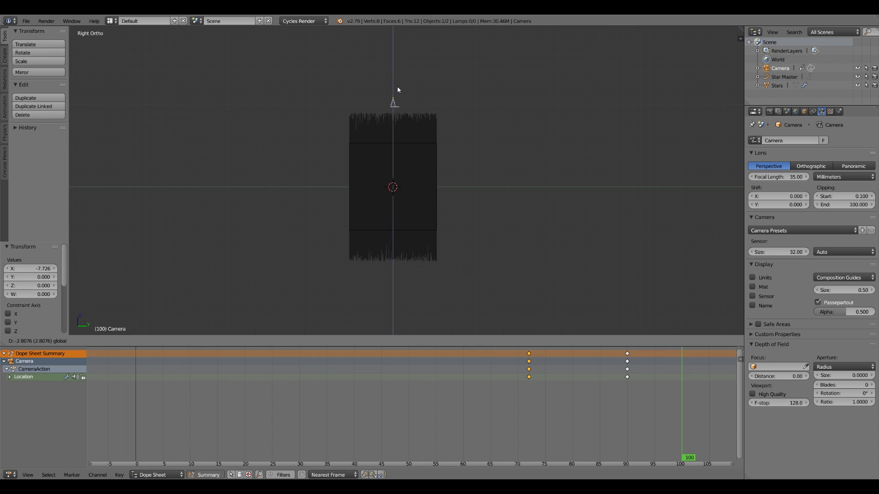
{"action": "left_click", "coordinate": [405, 260]}
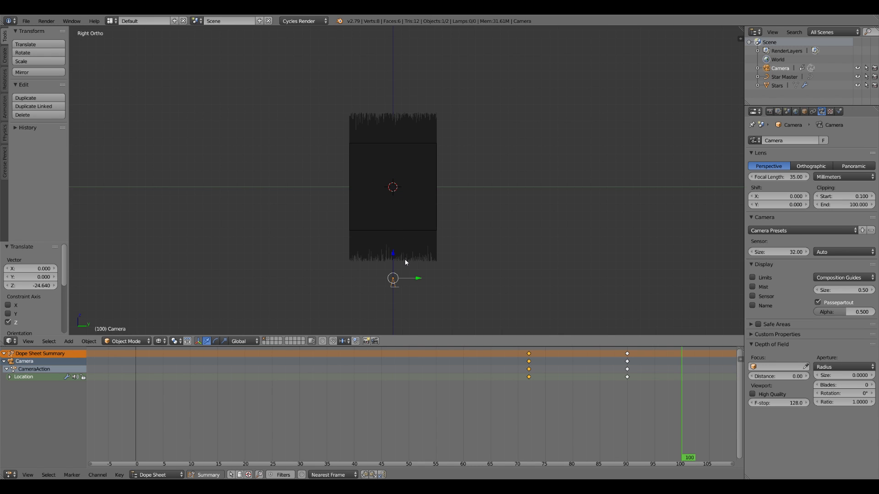
{"action": "key", "text": "i"}
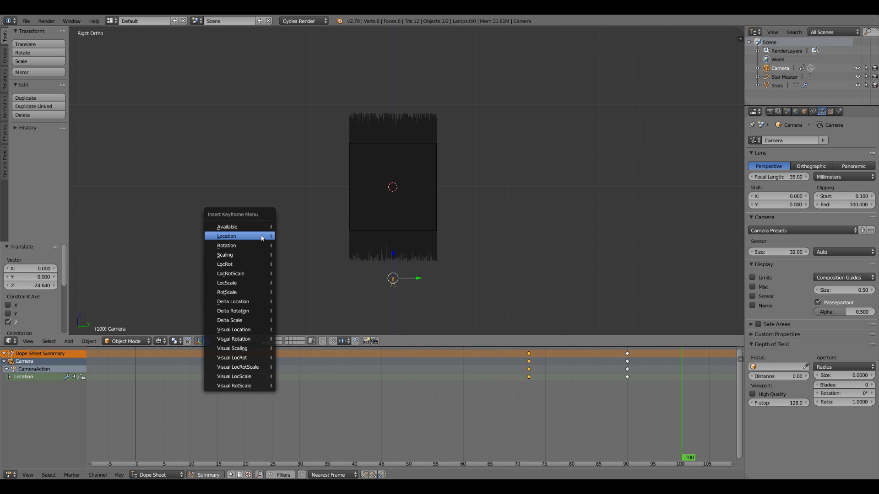
{"action": "left_click", "coordinate": [238, 235]}
- Play the animation from frame 51 to review the camera's flight through the star field
{"action": "left_click_drag", "start_coordinate": [657, 424], "coordinate": [408, 428]}
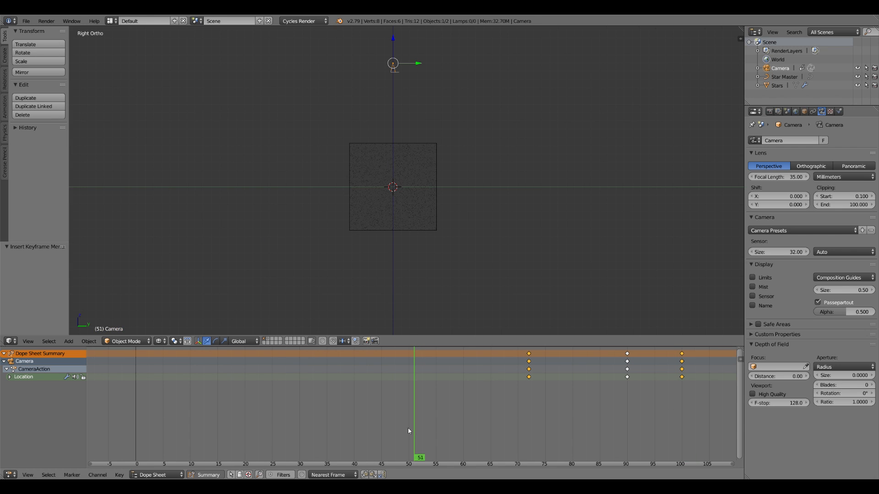
{"action": "key", "text": "alt+a"}
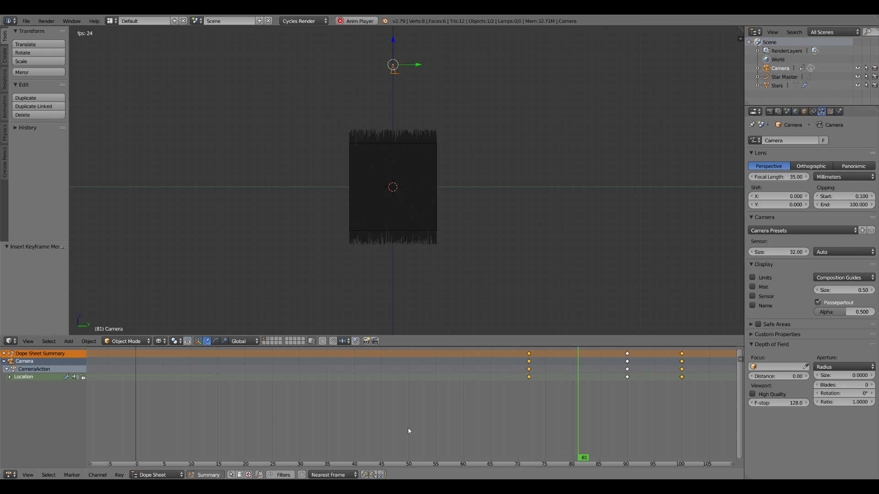
{"action": "key", "text": "Escape"}
- Move the camera's first set of location keyframes to frame 68 in the Dope Sheet
{"action": "left_click_drag", "start_coordinate": [473, 423], "coordinate": [507, 414]}
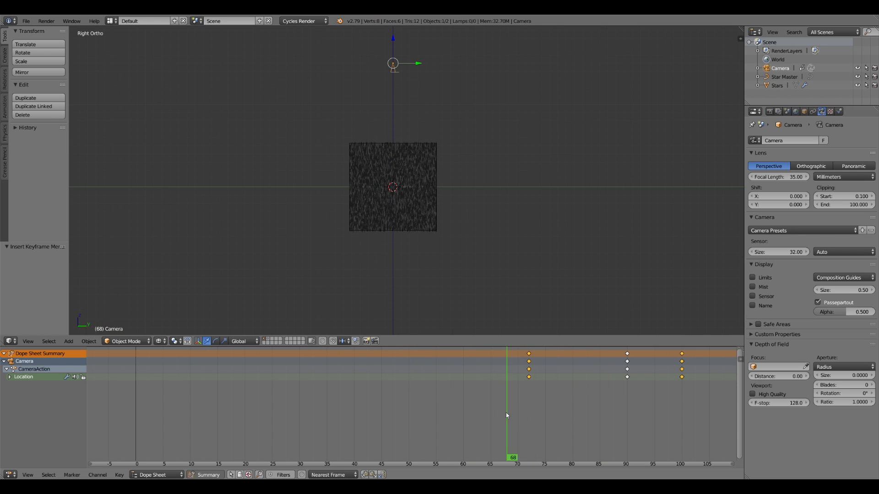
{"action": "left_click_drag", "start_coordinate": [550, 352], "coordinate": [539, 357]}
{"action": "key", "text": "g"}
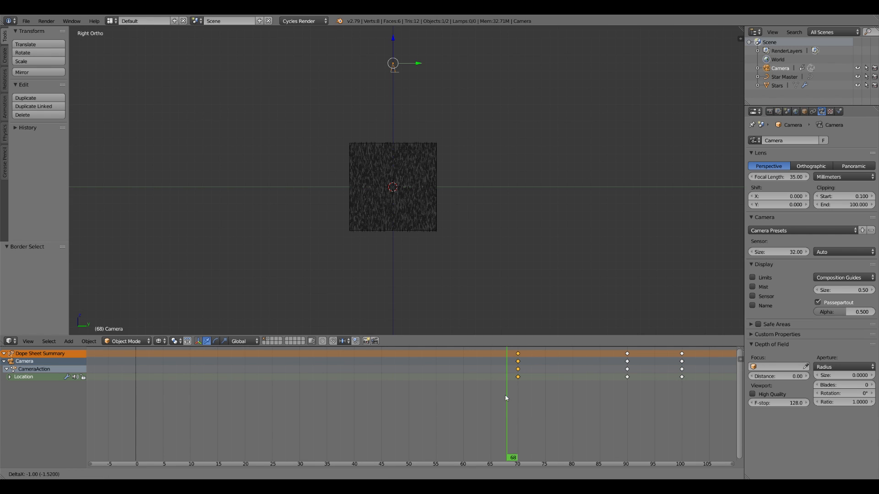
{"action": "left_click", "coordinate": [493, 398]}
- Look through the camera and scrub from frame 70 to frame 75 to check the star streaks
{"action": "left_click_drag", "start_coordinate": [494, 402], "coordinate": [518, 404]}
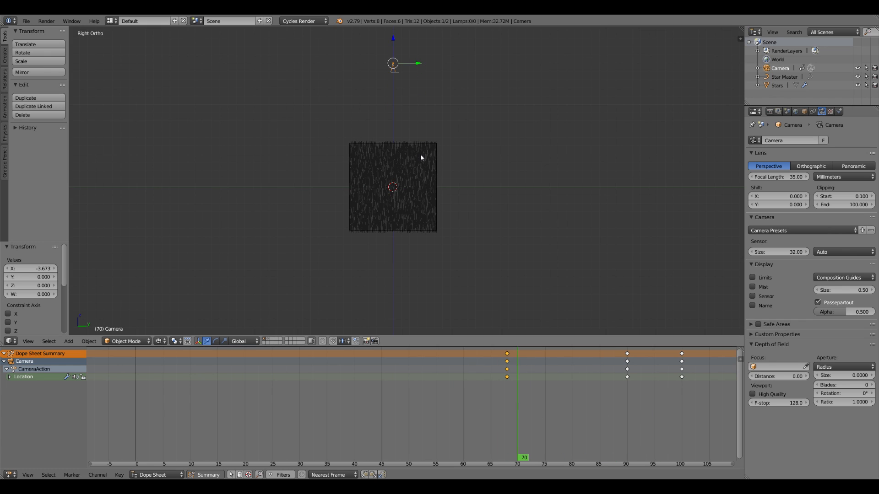
{"action": "key", "text": "KP_0"}
{"action": "mouse_move", "coordinate": [518, 394]}
{"action": "left_mouse_down"}
{"action": "mouse_move", "coordinate": [503, 394]}
{"action": "mouse_move", "coordinate": [588, 393]}
{"action": "mouse_move", "coordinate": [499, 385]}
{"action": "mouse_move", "coordinate": [607, 389]}
{"action": "mouse_move", "coordinate": [543, 390]}
{"action": "left_mouse_up"}
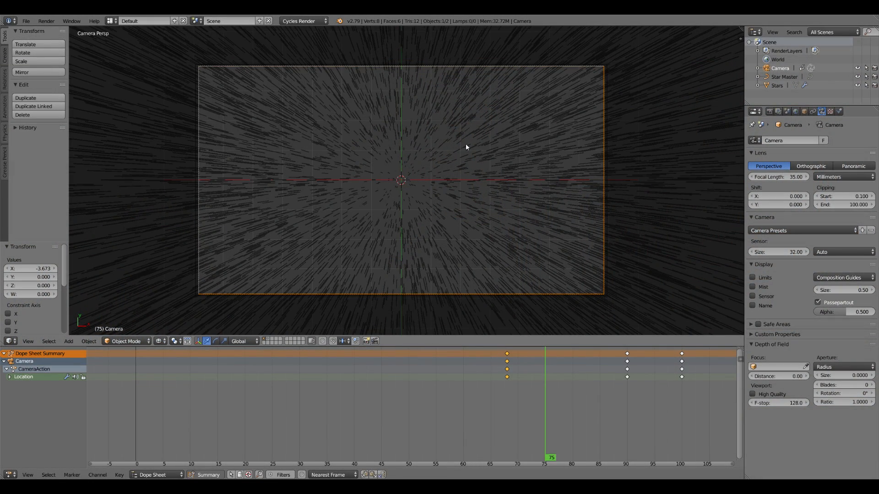
- Keyframe the camera's focal length at 35 mm on frame 68 and at 28 mm on frame 90
{"action": "mouse_move", "coordinate": [530, 404]}
{"action": "left_mouse_down"}
{"action": "mouse_move", "coordinate": [457, 404]}
{"action": "mouse_move", "coordinate": [576, 399]}
{"action": "mouse_move", "coordinate": [507, 396]}
{"action": "left_mouse_up"}
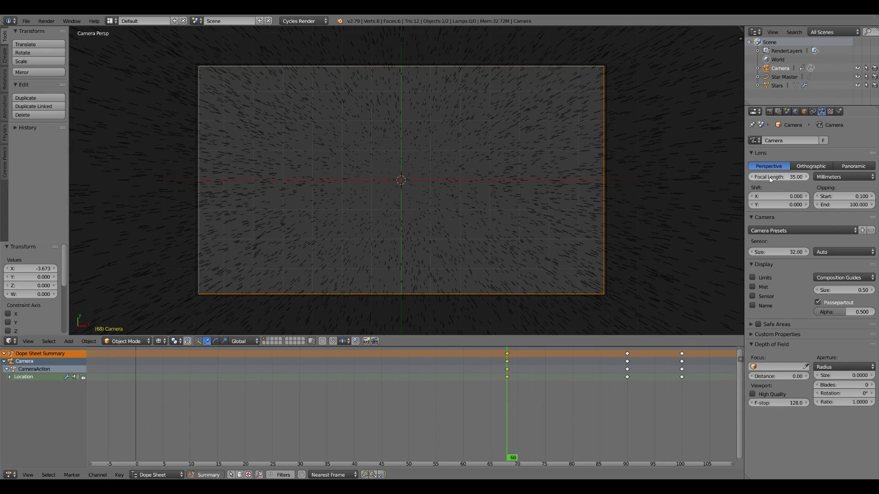
{"action": "key", "text": "i"}
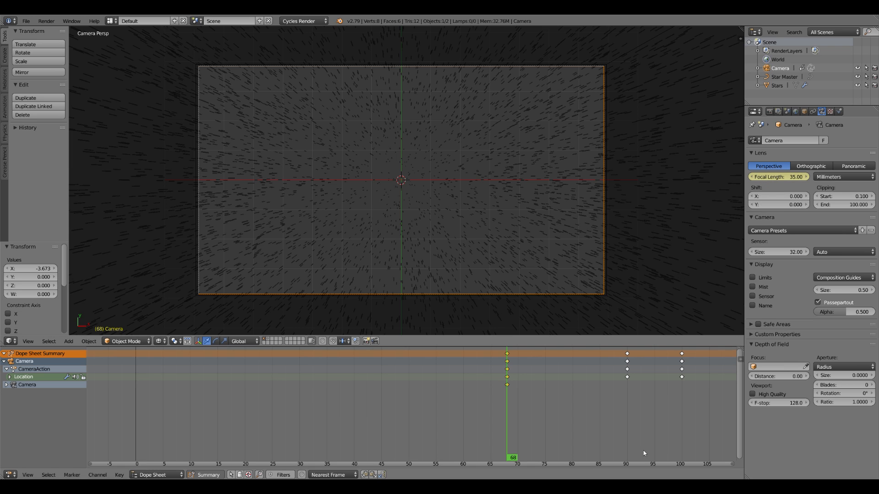
{"action": "left_click_drag", "start_coordinate": [515, 414], "coordinate": [627, 410]}
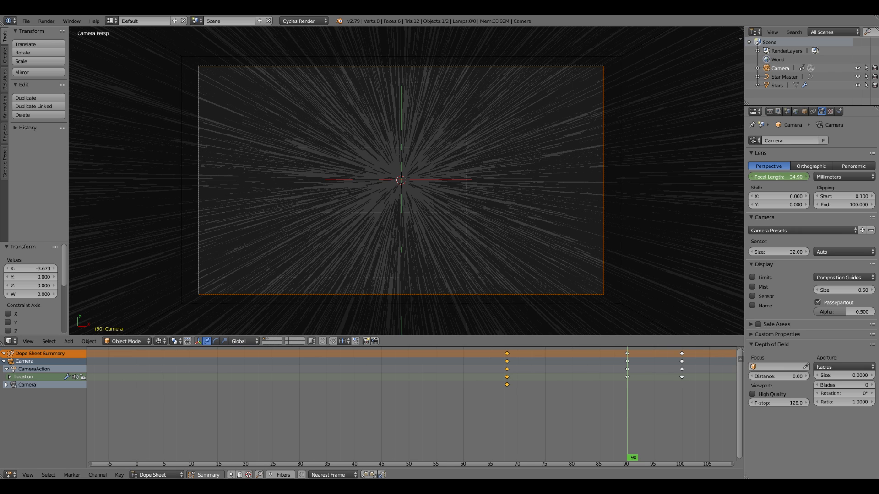
{"action": "left_click_drag", "start_coordinate": [798, 180], "coordinate": [794, 181]}
{"action": "type", "text": "28"}
{"action": "key", "text": "Return"}
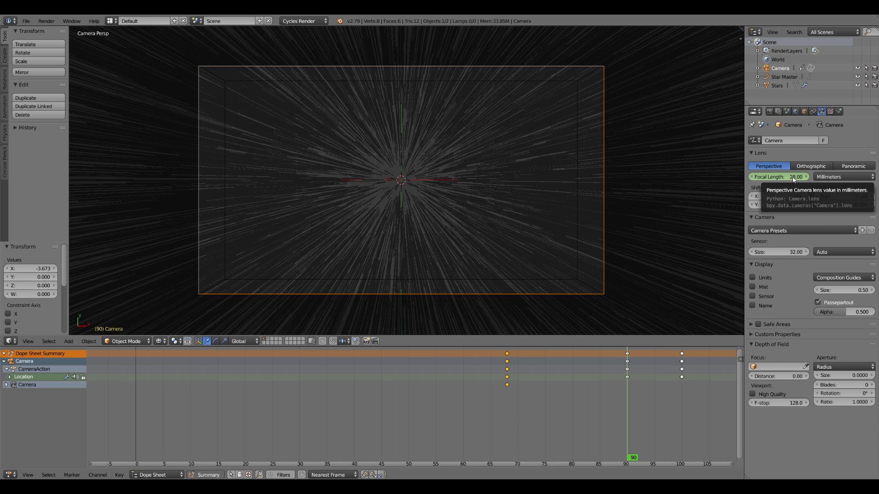
{"action": "key", "text": "i"}
- Preview frame 77 in rendered shading and try Star Master's emission strength at 2, settling on 1.5
{"action": "left_click_drag", "start_coordinate": [630, 440], "coordinate": [556, 400]}
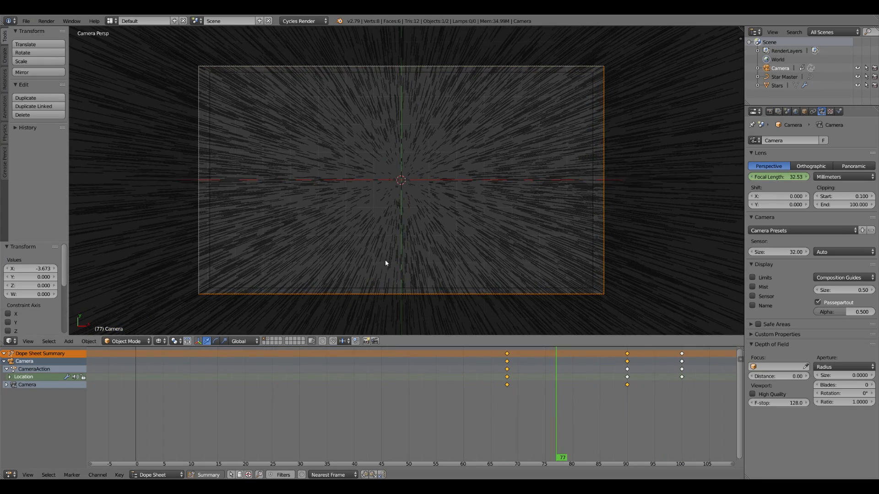
{"action": "key", "text": "shift+z"}
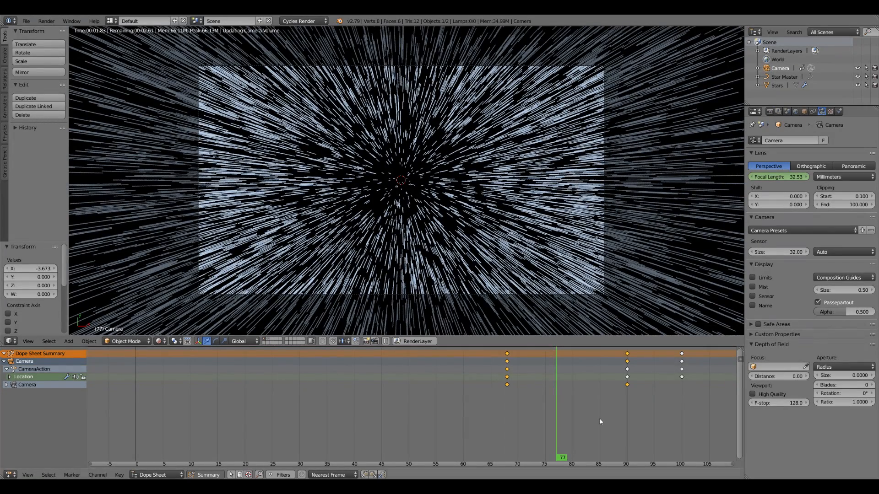
{"action": "left_click", "coordinate": [784, 79]}
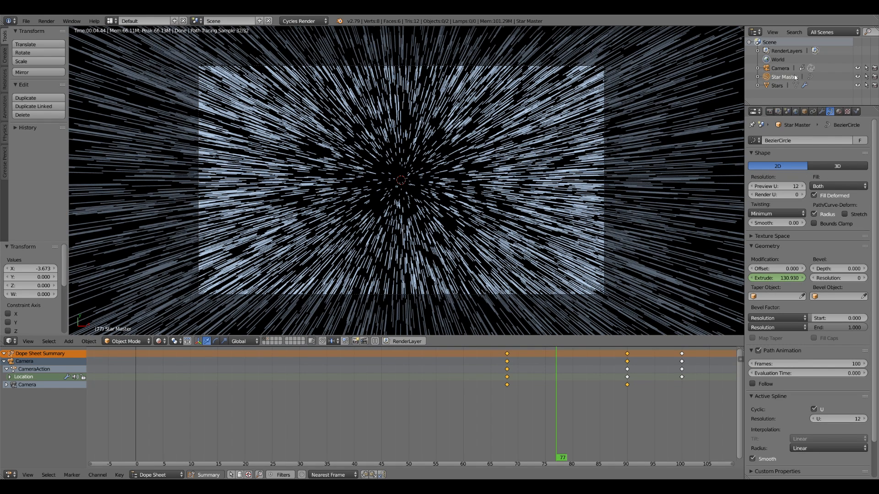
{"action": "left_click", "coordinate": [839, 112]}
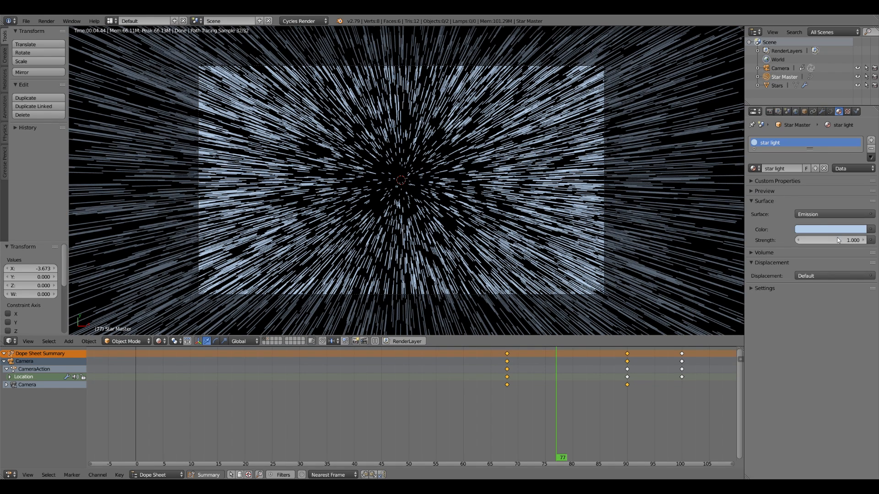
{"action": "type", "text": "2"}
{"action": "key", "text": "Return"}
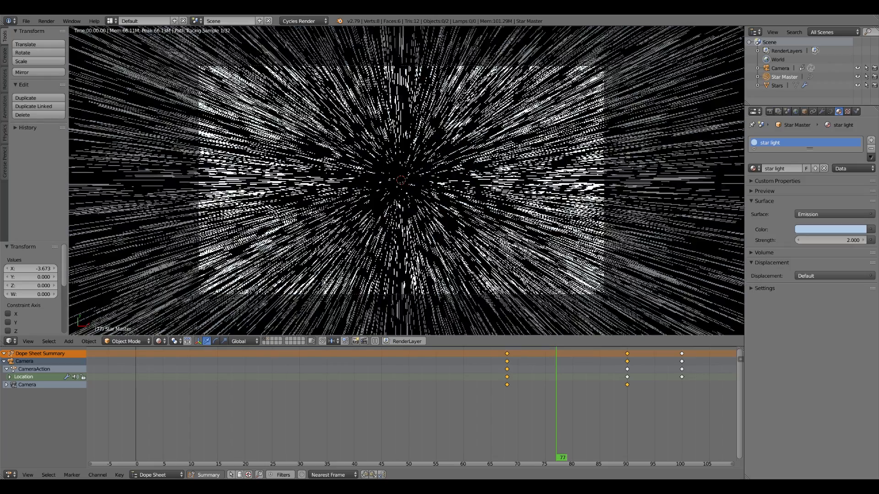
{"action": "left_click", "coordinate": [849, 242]}
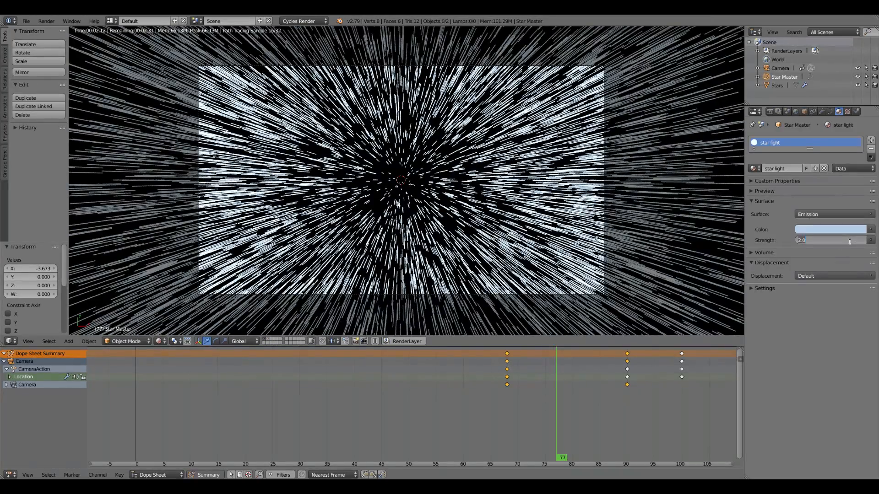
{"action": "type", "text": "1.5"}
{"action": "key", "text": "Return"}
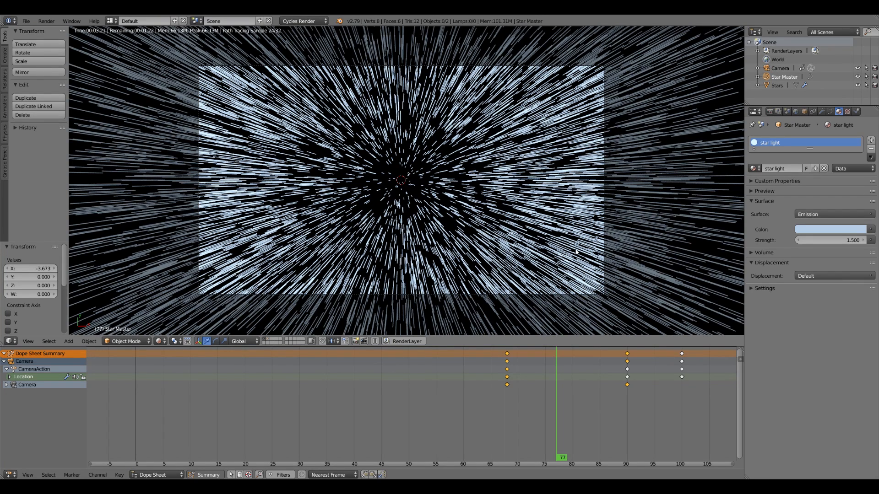
- Render a still of frame 77 and enlarge the render result area above the Dope Sheet
{"action": "left_click", "coordinate": [769, 111]}
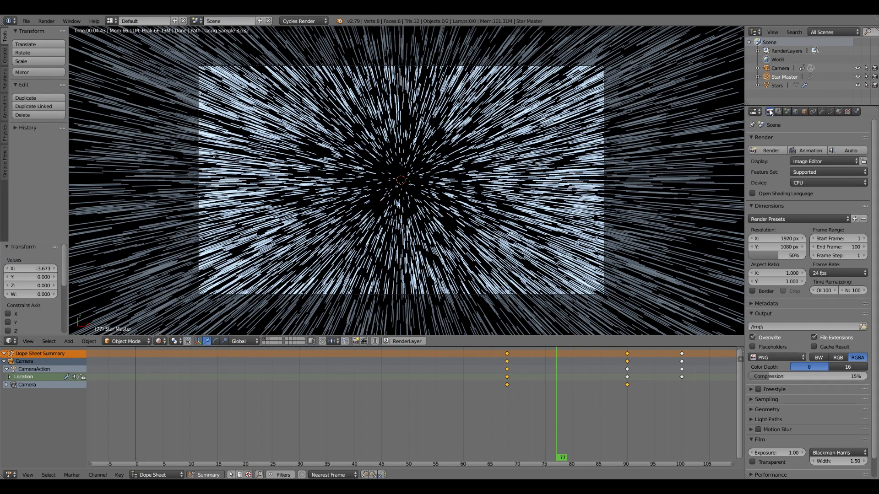
{"action": "left_click", "coordinate": [768, 150]}
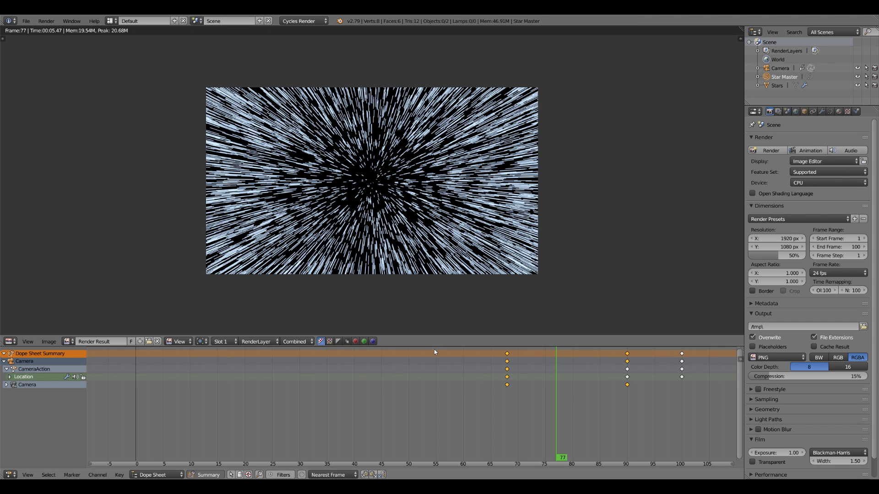
{"action": "left_click_drag", "start_coordinate": [434, 348], "coordinate": [434, 405]}
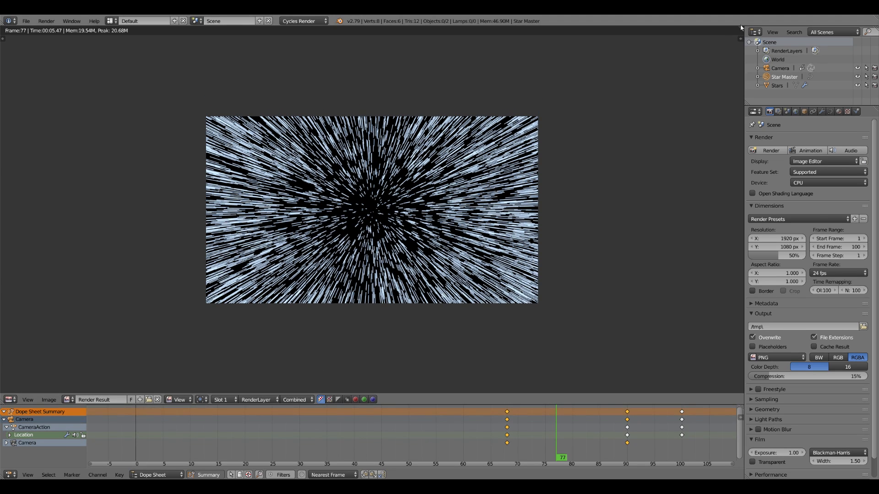
- Split the render result area in two, turn one half into a Node Editor and enable compositing nodes
{"action": "left_click_drag", "start_coordinate": [740, 30], "coordinate": [372, 83]}
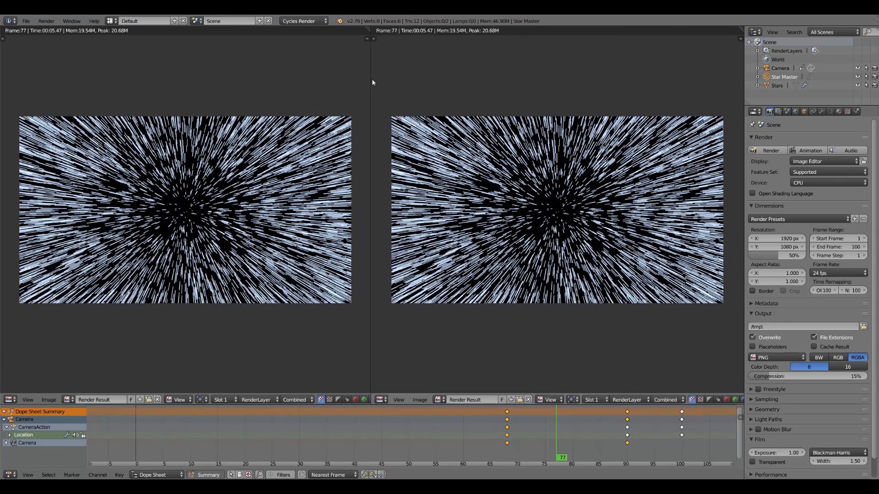
{"action": "left_click", "coordinate": [382, 401]}
{"action": "left_click", "coordinate": [437, 308]}
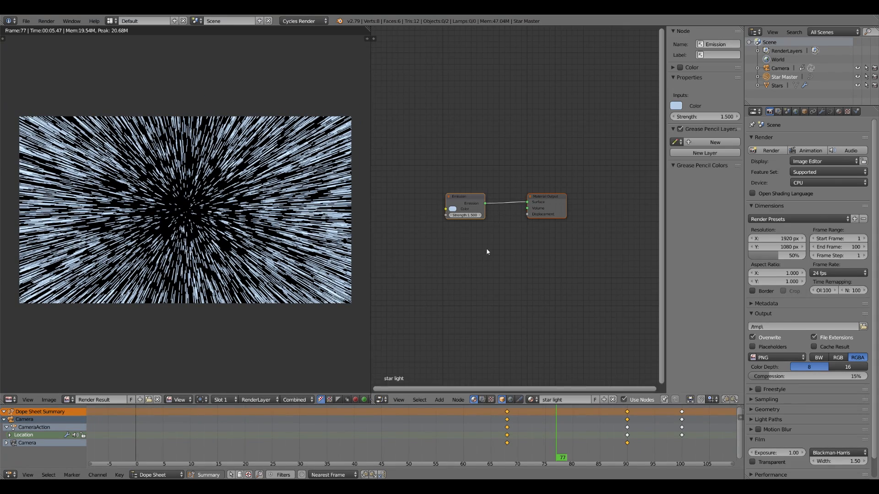
{"action": "left_click", "coordinate": [483, 400]}
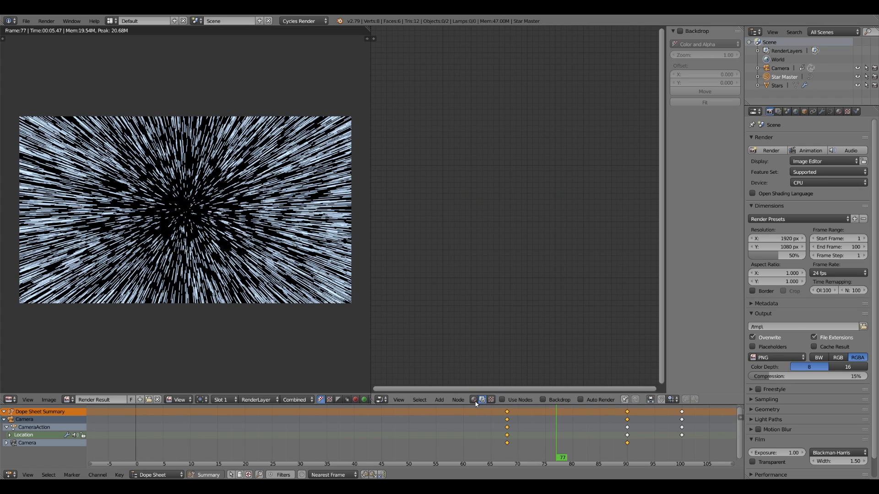
{"action": "left_click", "coordinate": [502, 400]}
- Move the Composite node aside and insert a Glare node between Render Layers and Composite
{"action": "left_click_drag", "start_coordinate": [545, 168], "coordinate": [617, 161]}
{"action": "key", "text": "shift+a"}
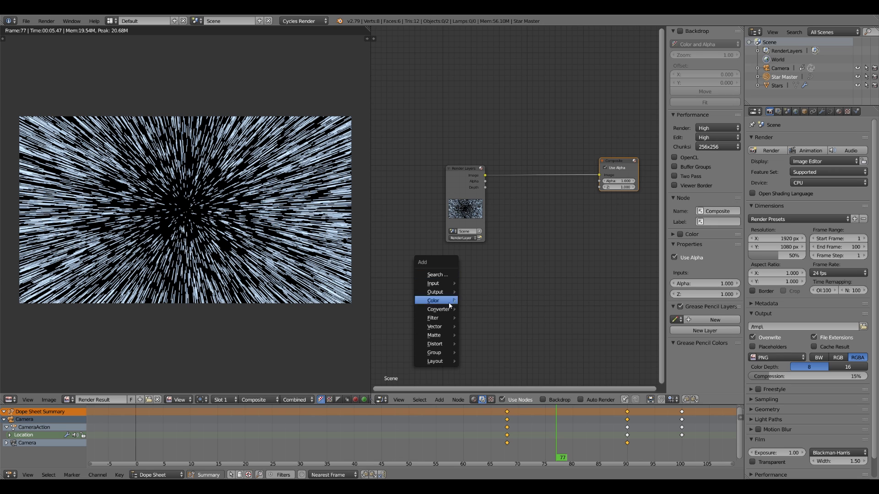
{"action": "mouse_move", "coordinate": [438, 318]}
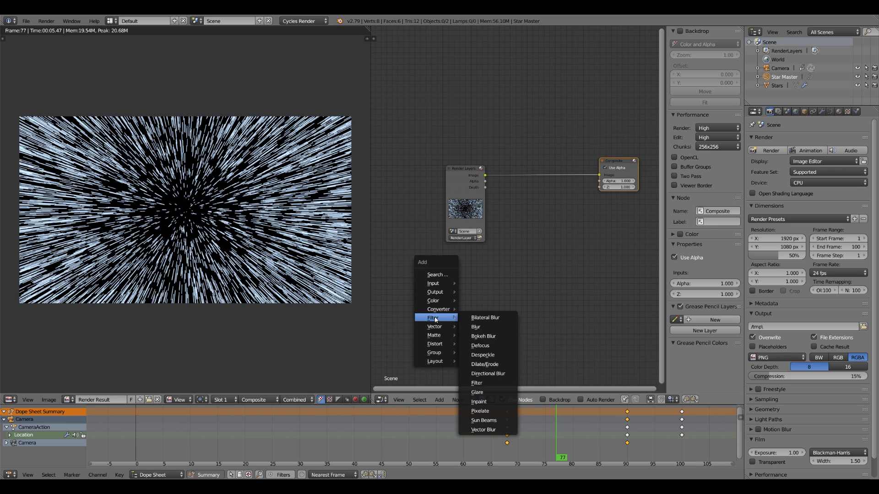
{"action": "left_click", "coordinate": [480, 387]}
{"action": "left_click", "coordinate": [508, 143]}
- Set the Glare node to High quality and the Fog Glow type
{"action": "left_click", "coordinate": [525, 183]}
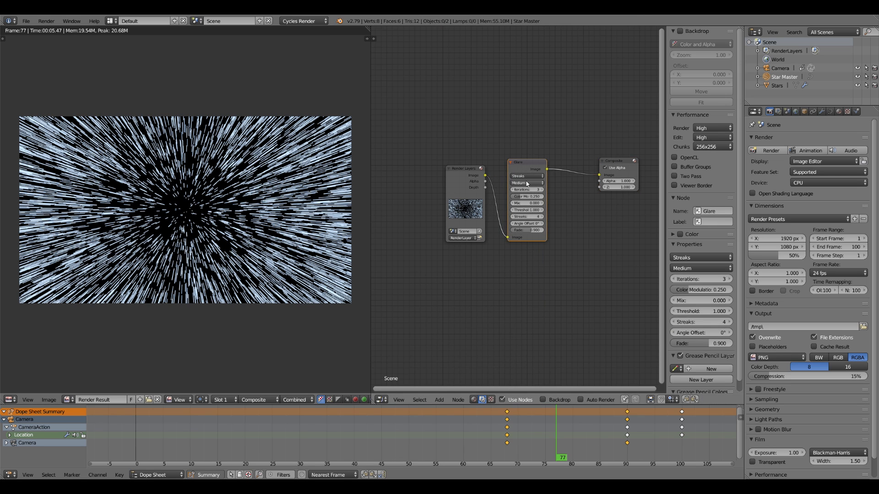
{"action": "left_click", "coordinate": [526, 177]}
{"action": "left_click", "coordinate": [527, 176]}
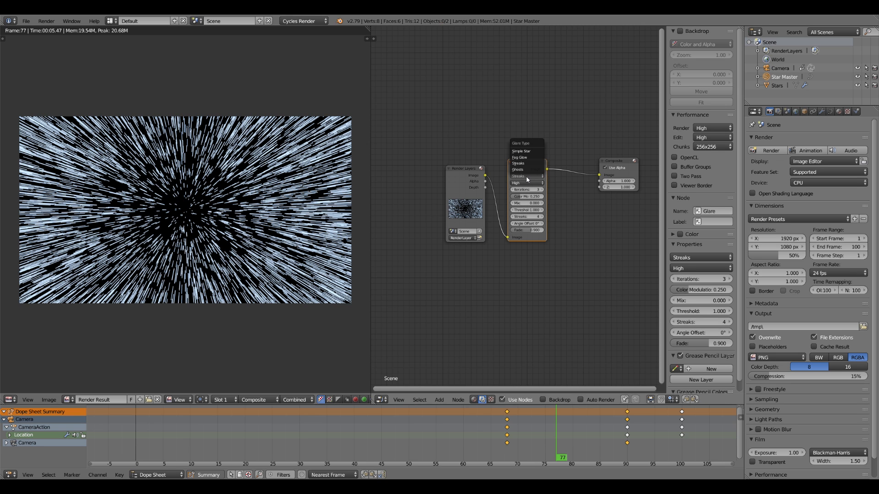
{"action": "left_click", "coordinate": [524, 161]}
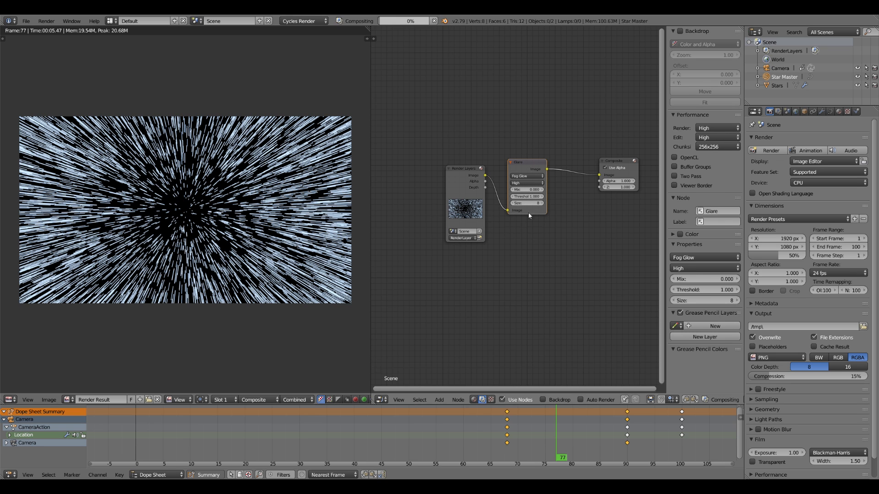
- Enlarge the render preview and lower the Glare node's threshold to 0.6
{"action": "scroll", "coordinate": [219, 269], "scroll_direction": "up", "scroll_amount": 2}
{"action": "scroll", "coordinate": [219, 271], "scroll_direction": "down", "scroll_amount": 1}
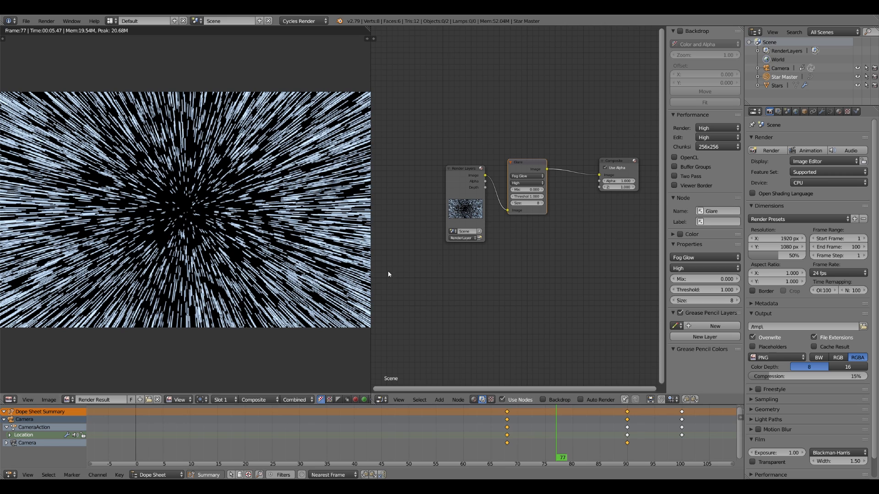
{"action": "left_click", "coordinate": [514, 197]}
{"action": "left_click", "coordinate": [514, 196]}
{"action": "left_click", "coordinate": [514, 197]}
{"action": "left_click", "coordinate": [513, 197]}
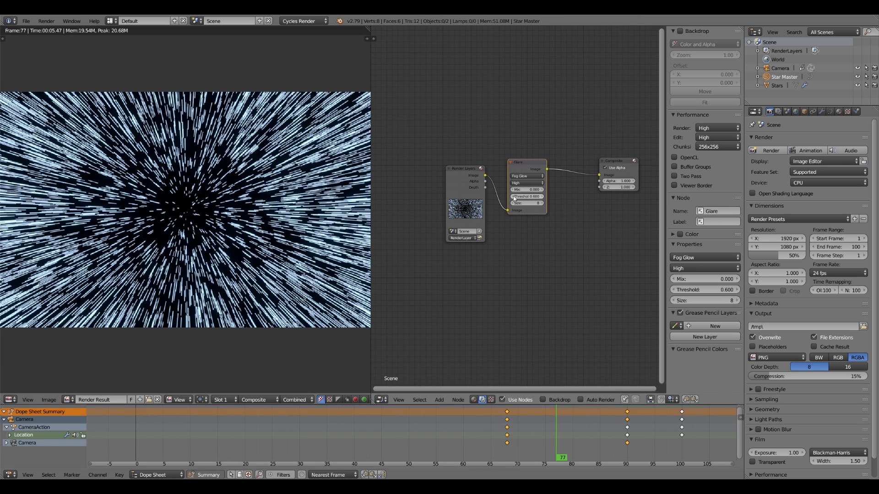
- Set the Glare node's threshold to 0.5 and its size to 9
{"action": "left_click", "coordinate": [514, 197]}
{"action": "left_click", "coordinate": [514, 197]}
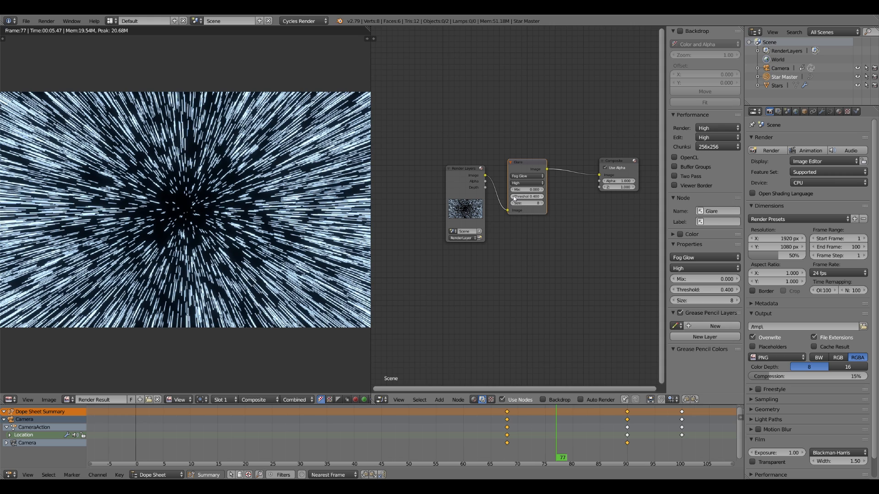
{"action": "left_click", "coordinate": [543, 203]}
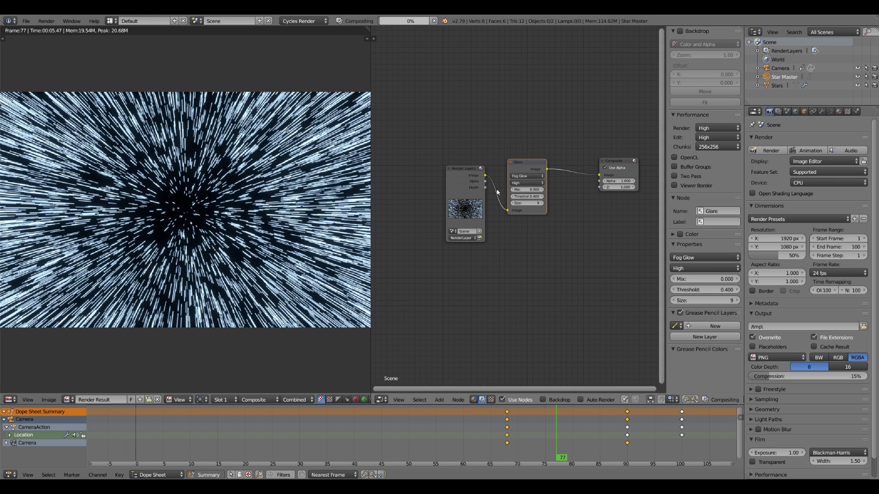
{"action": "left_click", "coordinate": [543, 196]}
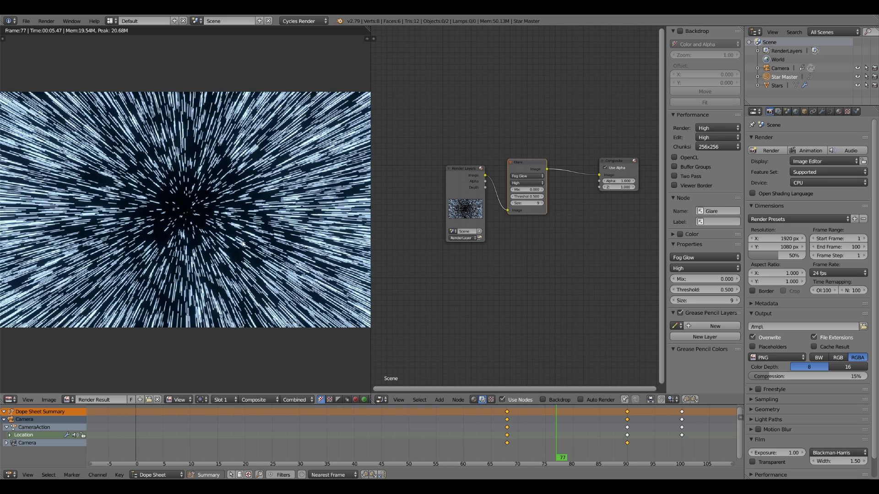
- Render frame 77 with the device set to GPU Compute and the resolution scale at 100%
{"action": "scroll", "coordinate": [357, 256], "scroll_direction": "down", "scroll_amount": 1}
{"action": "left_click", "coordinate": [802, 183]}
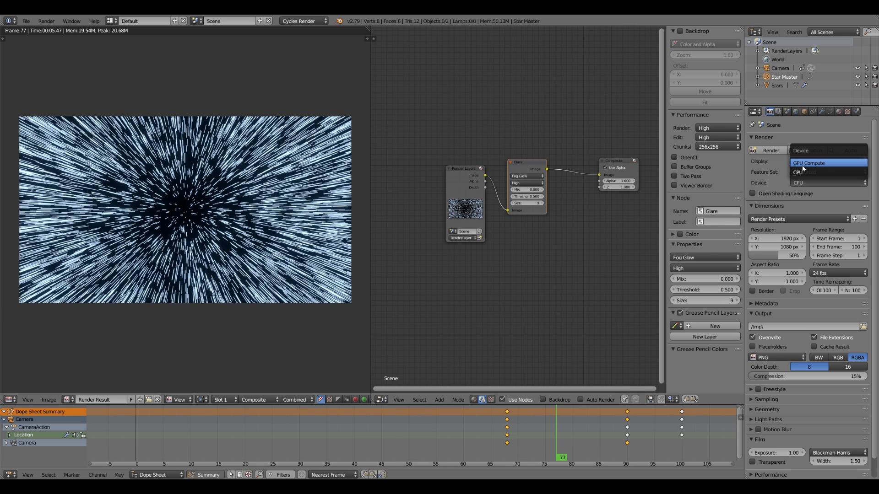
{"action": "left_click", "coordinate": [806, 173]}
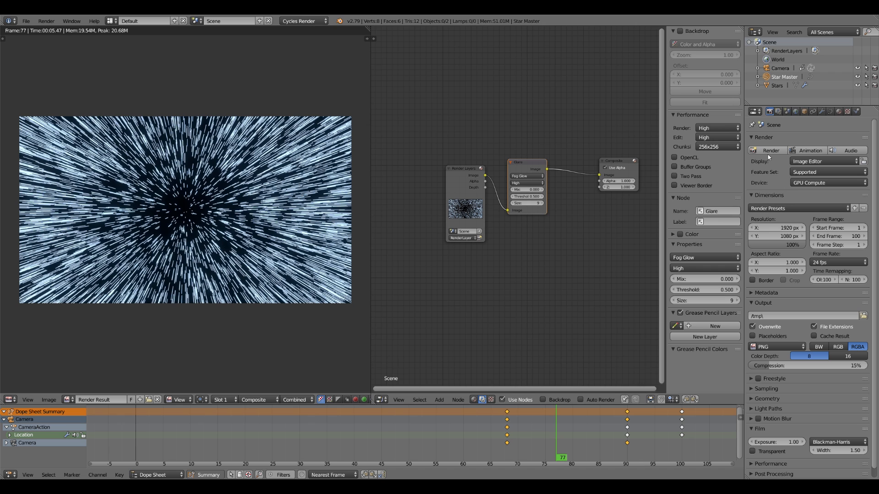
{"action": "left_click", "coordinate": [768, 155]}
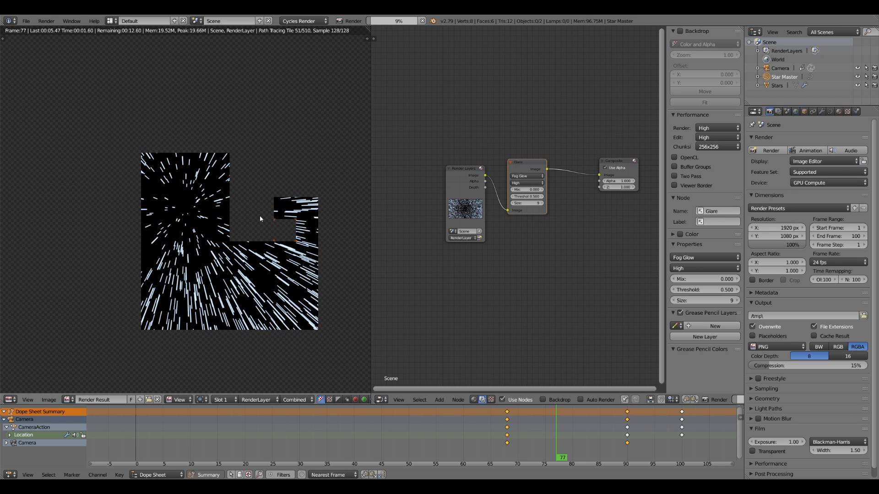
{"action": "key", "text": "shift+space"}
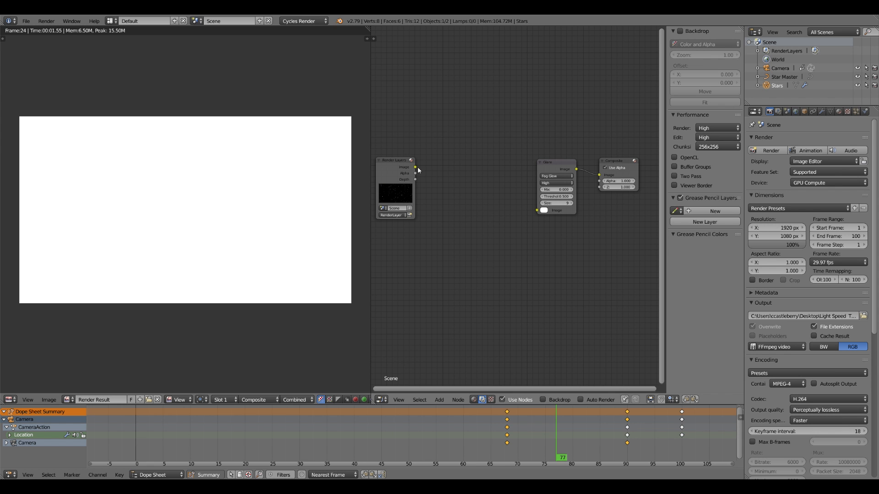
- Add an RGB Curves node and connect it between the Render Layers image output and the Glare image input
{"action": "key", "text": "shift+a"}
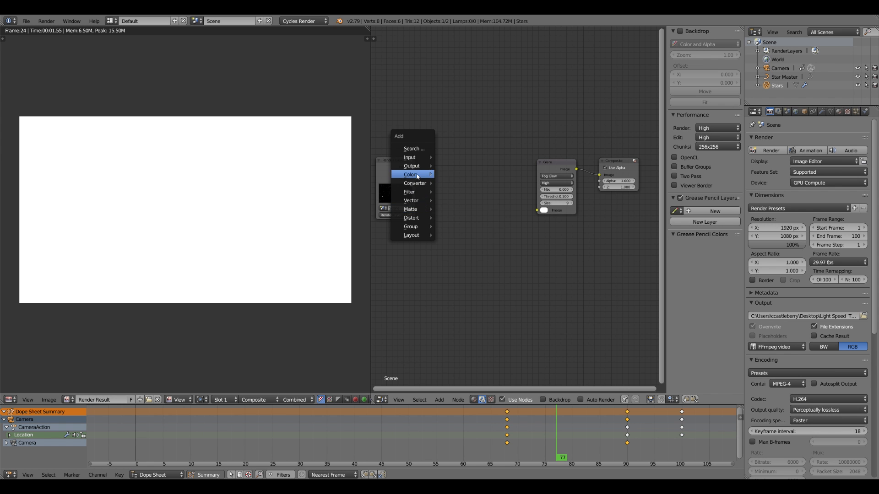
{"action": "left_click", "coordinate": [471, 255]}
{"action": "left_click_drag", "start_coordinate": [416, 168], "coordinate": [436, 245]}
{"action": "left_click_drag", "start_coordinate": [493, 178], "coordinate": [537, 210]}
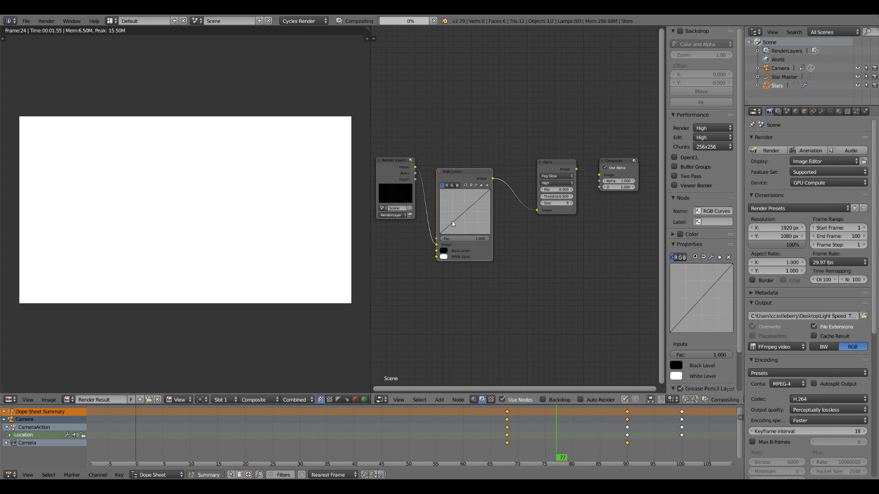
- Darken the image by pulling the middle of the combined RGB curve down to about X 0.504, Y 0.185
{"action": "left_click_drag", "start_coordinate": [454, 224], "coordinate": [466, 230]}
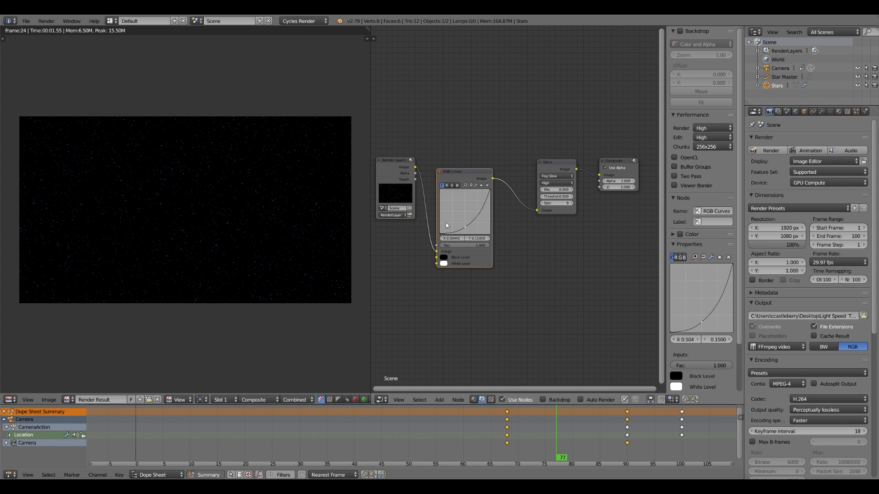
{"action": "scroll", "coordinate": [229, 218], "scroll_direction": "up", "scroll_amount": 2}
{"action": "scroll", "coordinate": [228, 219], "scroll_direction": "down", "scroll_amount": 1}
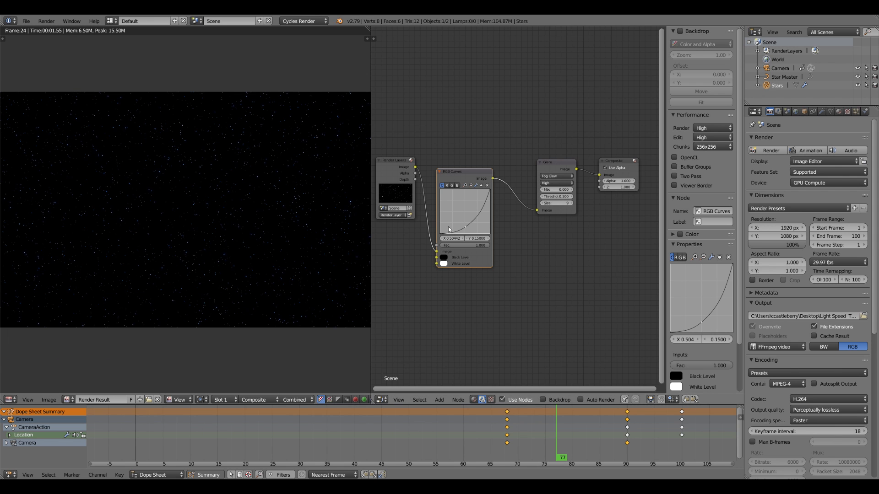
{"action": "left_click_drag", "start_coordinate": [465, 225], "coordinate": [465, 225]}
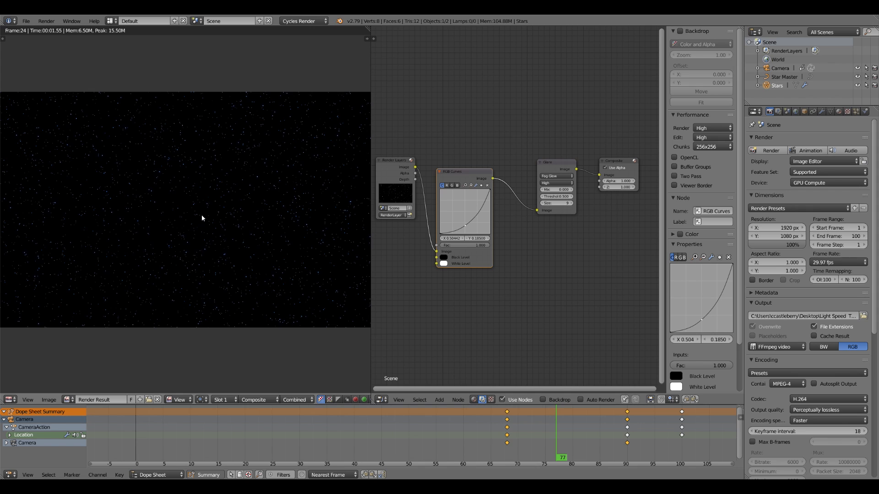
- Check the render at full size and lift the blue channel's curve with a point at about X 0.438, Y 0.505
{"action": "key", "text": "ctrl+space"}
{"action": "scroll", "coordinate": [411, 313], "scroll_direction": "up", "scroll_amount": 1}
{"action": "scroll", "coordinate": [411, 313], "scroll_direction": "up", "scroll_amount": 1}
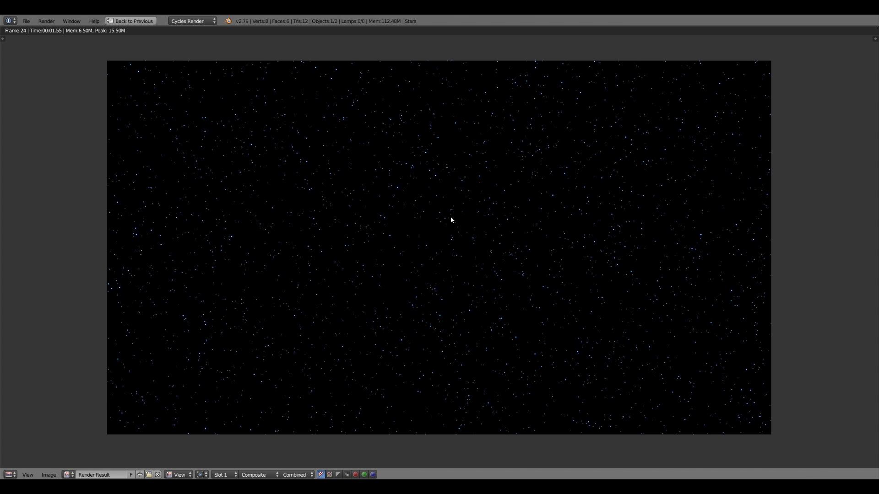
{"action": "key", "text": "ctrl+space"}
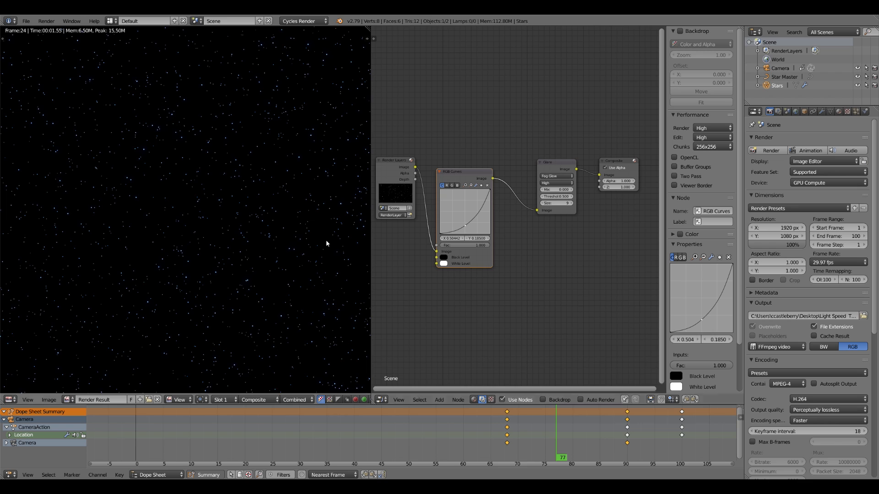
{"action": "left_click", "coordinate": [457, 185]}
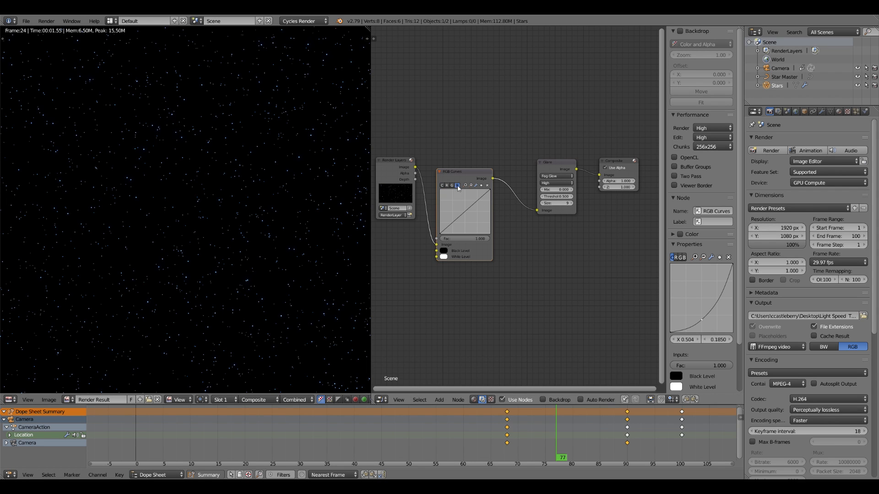
{"action": "left_click", "coordinate": [463, 212]}
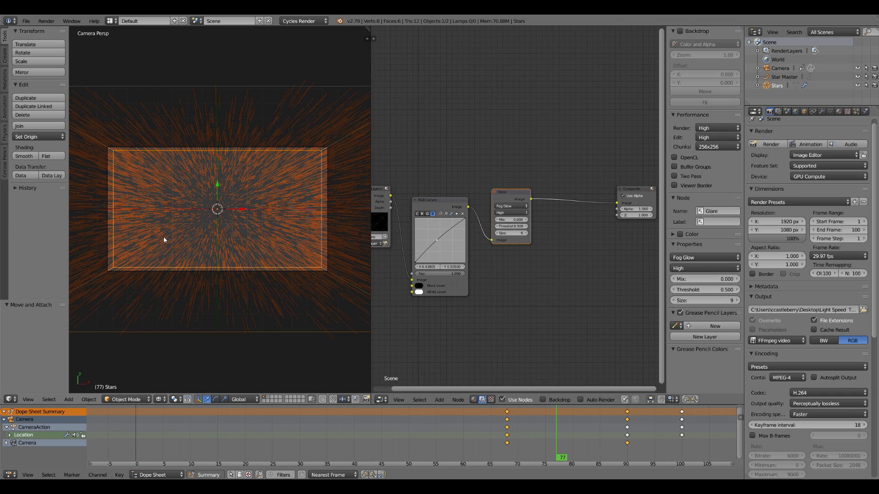
- Enable motion blur in the render settings, with its position kept at Center on Frame
{"action": "scroll", "coordinate": [814, 381], "scroll_direction": "down", "scroll_amount": 10}
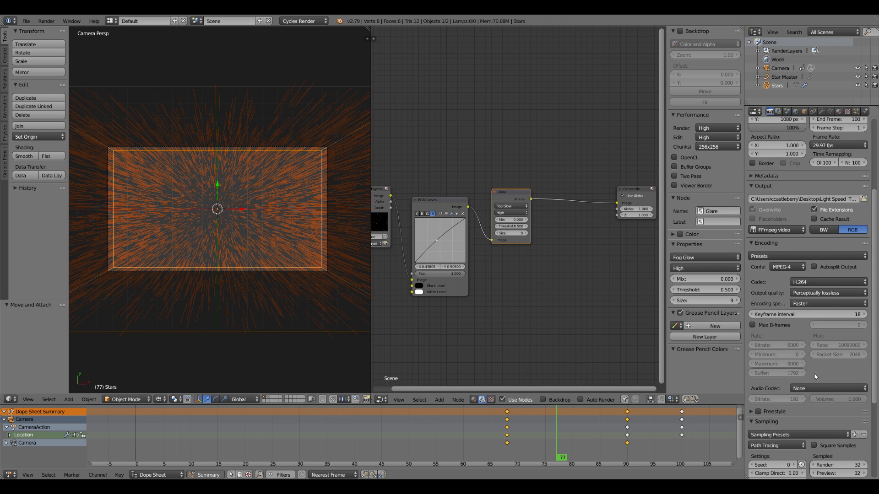
{"action": "scroll", "coordinate": [814, 381], "scroll_direction": "down", "scroll_amount": 2}
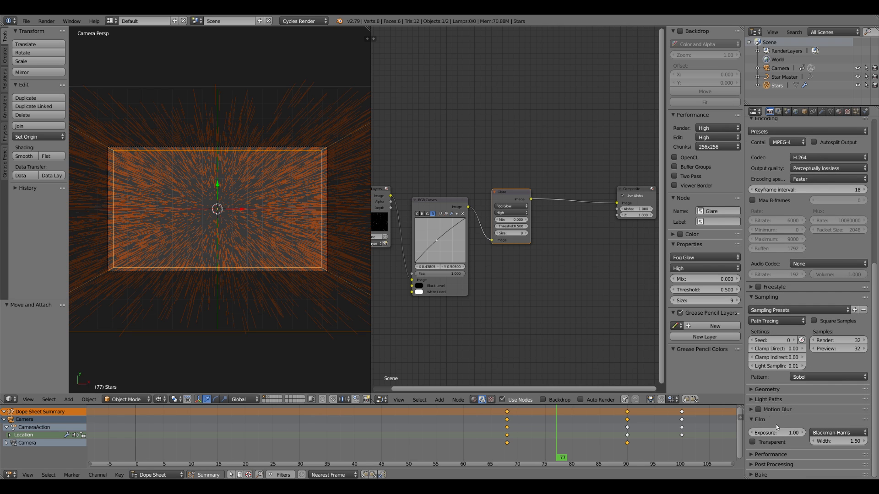
{"action": "left_click", "coordinate": [752, 410]}
{"action": "scroll", "coordinate": [823, 397], "scroll_direction": "down", "scroll_amount": 8}
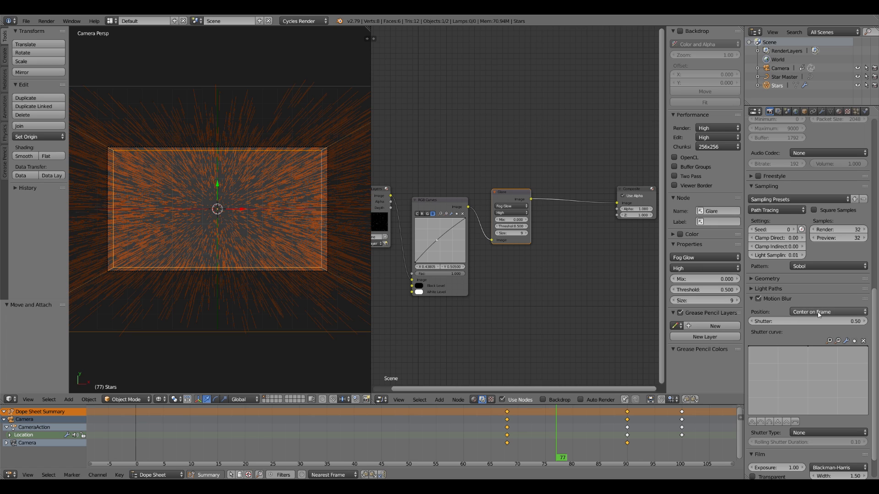
{"action": "left_click", "coordinate": [818, 313]}
{"action": "left_click", "coordinate": [818, 313]}
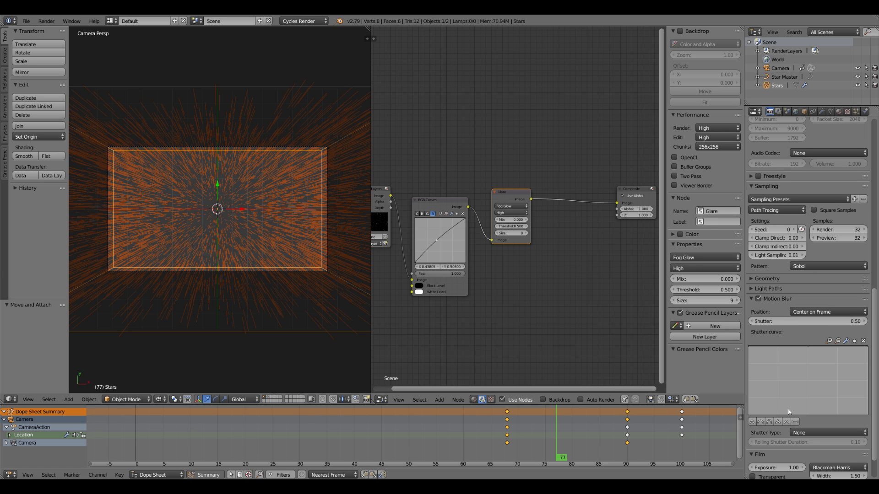
- Set the motion blur shutter type to Top-Bottom with a rolling shutter duration of 0.75
{"action": "scroll", "coordinate": [789, 411], "scroll_direction": "down", "scroll_amount": 2}
{"action": "left_click", "coordinate": [805, 398]}
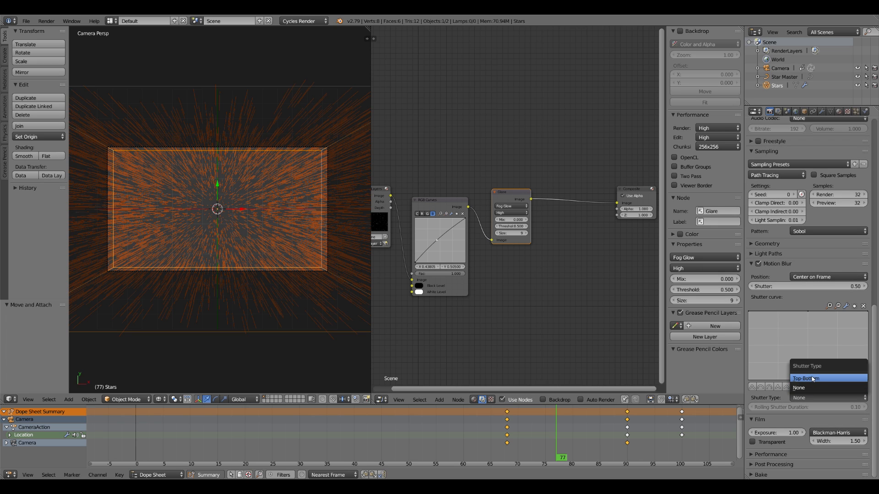
{"action": "left_click", "coordinate": [813, 379]}
{"action": "left_click", "coordinate": [849, 407]}
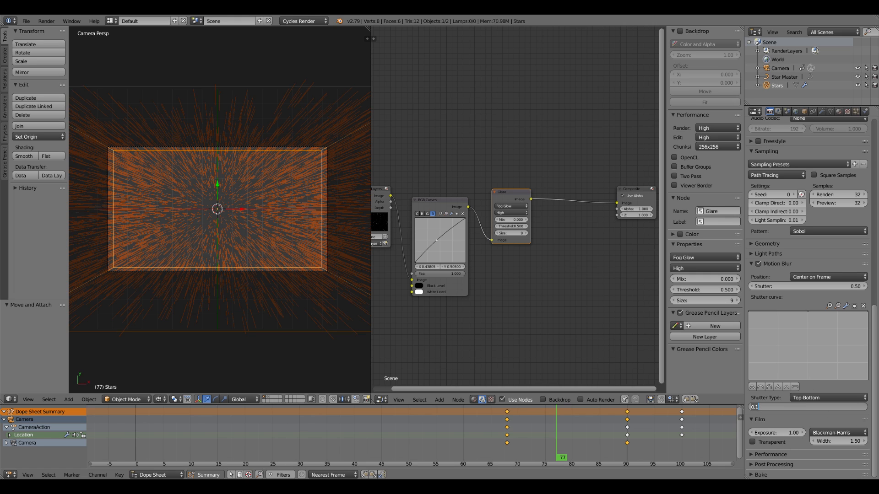
{"action": "key", "text": "Return"}
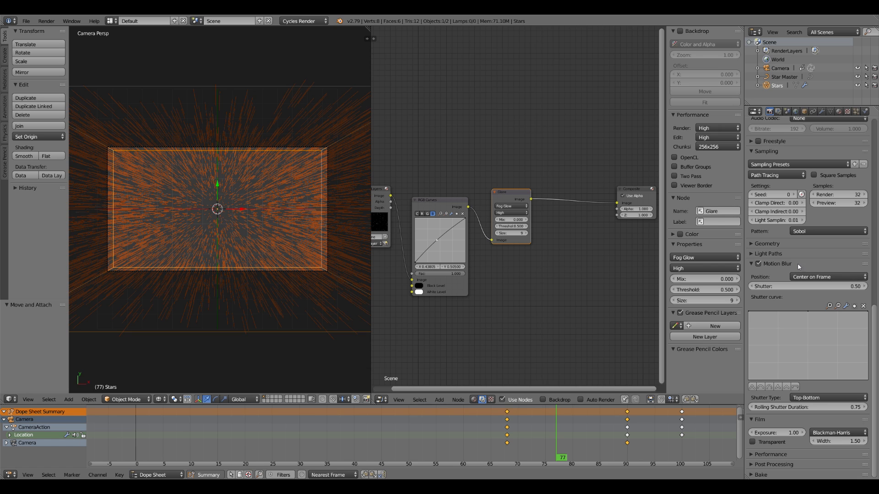
{"action": "left_click", "coordinate": [749, 265]}
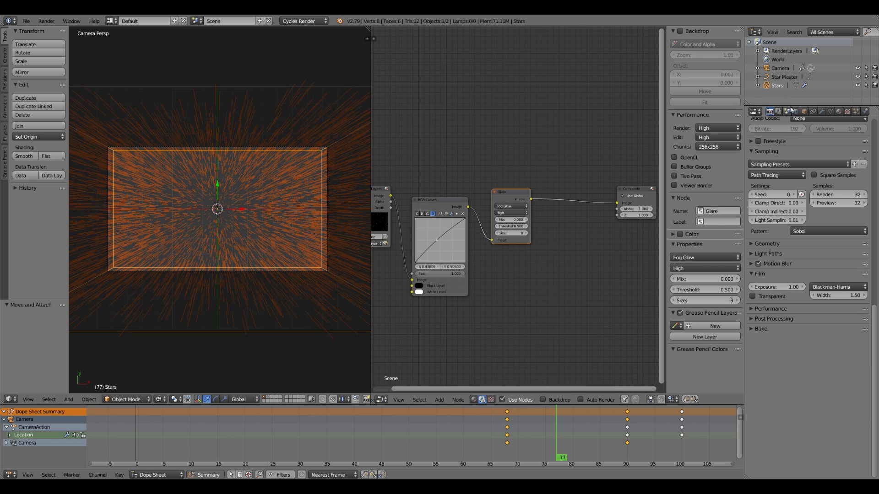
- Render the full animation with the display set to Image Editor and maximize the render view
{"action": "scroll", "coordinate": [802, 146], "scroll_direction": "up", "scroll_amount": 20}
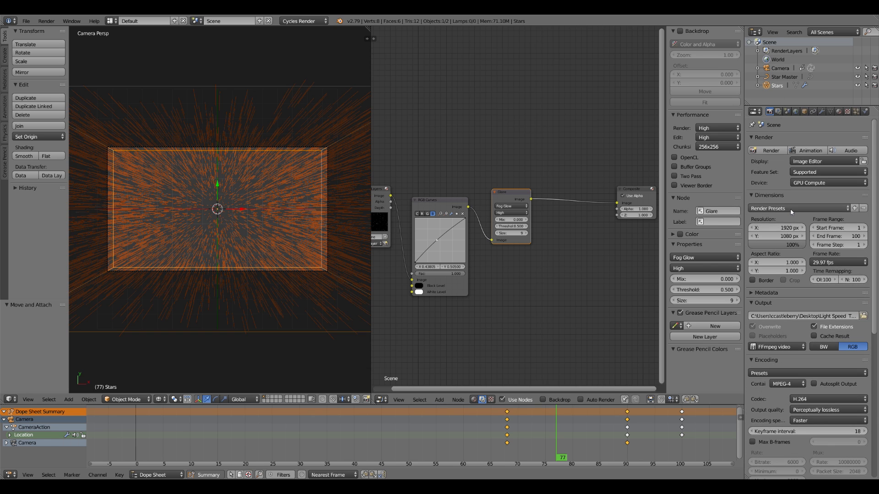
{"action": "left_click", "coordinate": [814, 161]}
{"action": "left_click", "coordinate": [813, 141]}
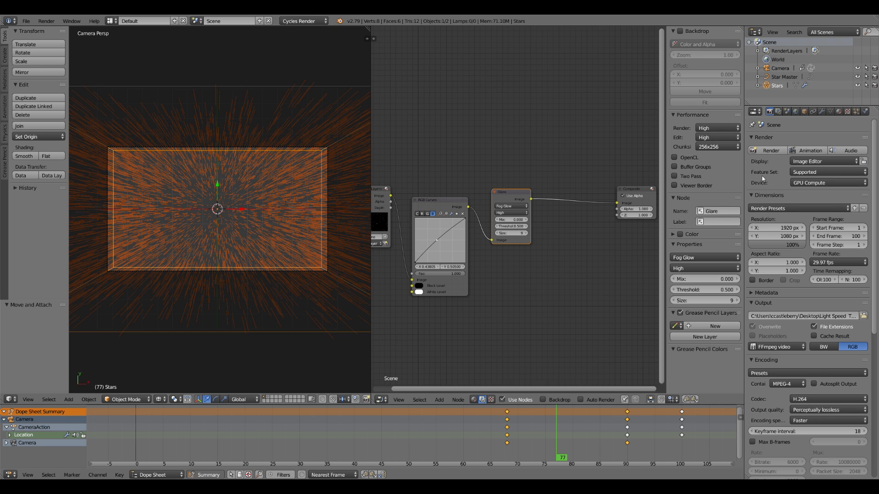
{"action": "left_click", "coordinate": [809, 151]}
{"action": "key", "text": "ctrl+Up"}
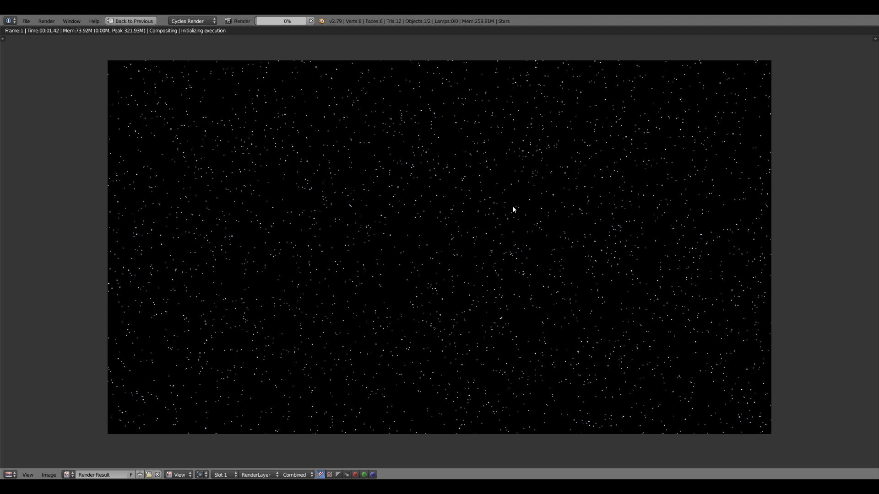